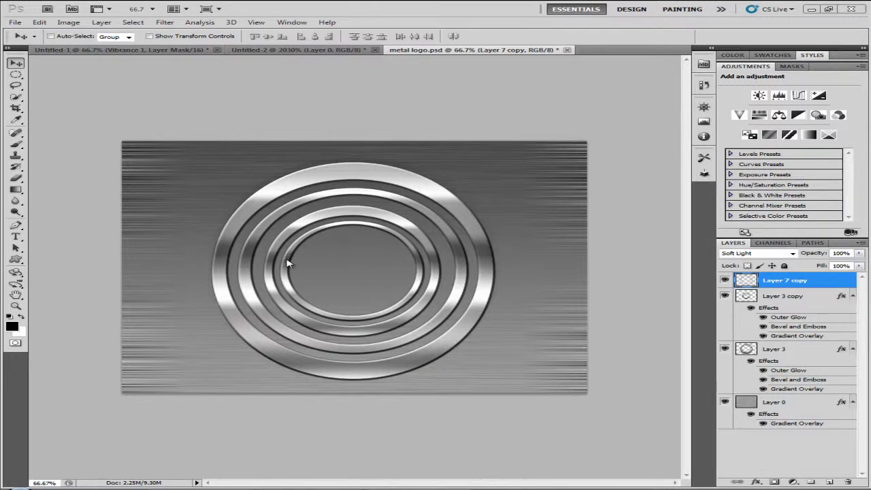
Create a new 720 × 480 pixel document with white background contents and convert its Background into a regular layer
left_click(14, 23)
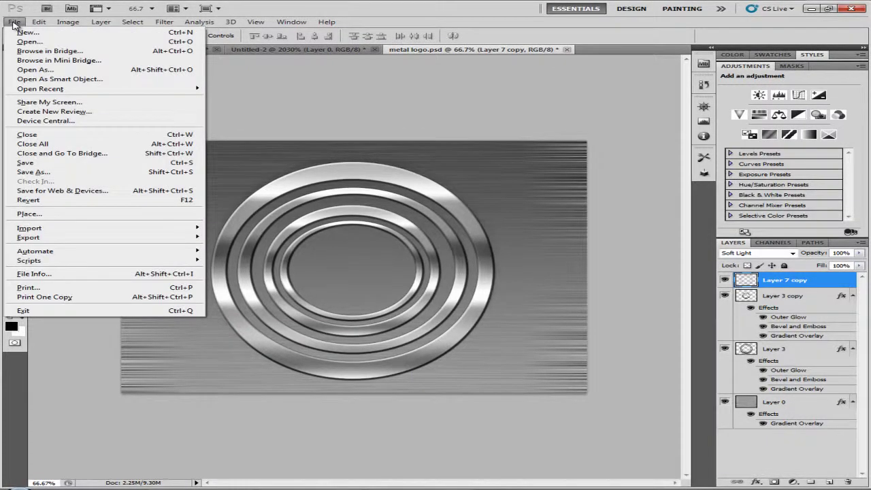
left_click(27, 32)
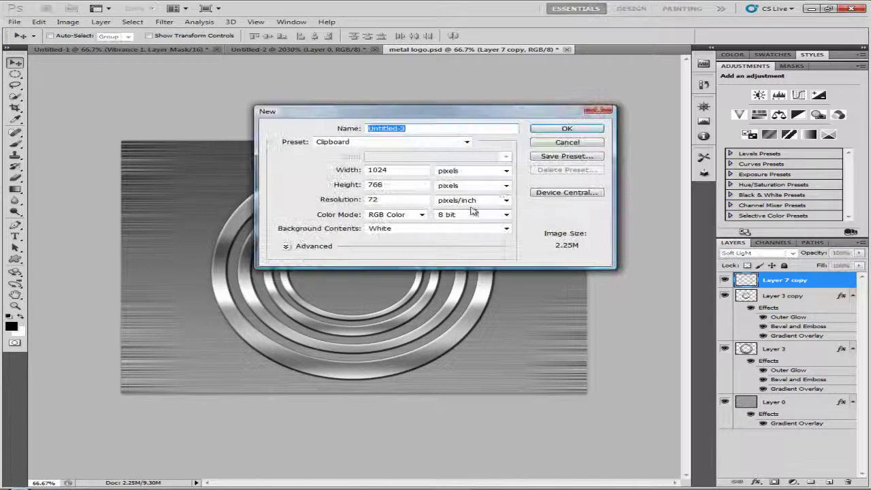
double_click(412, 170)
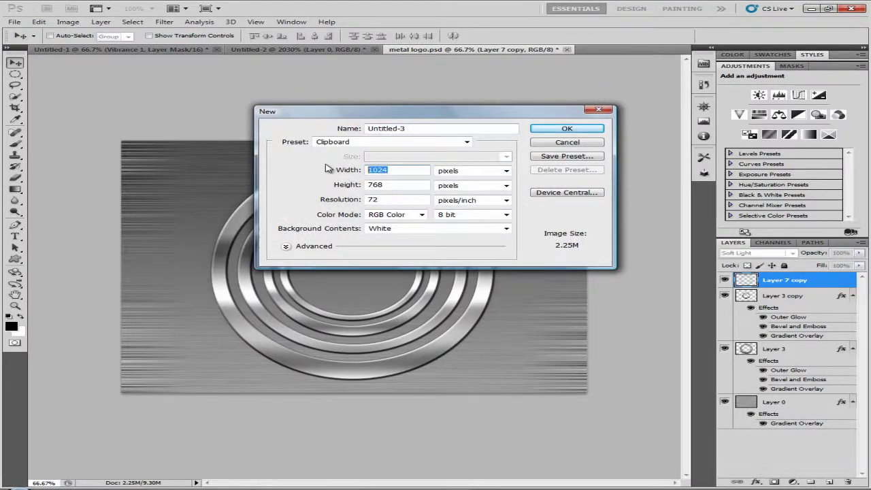
type("720")
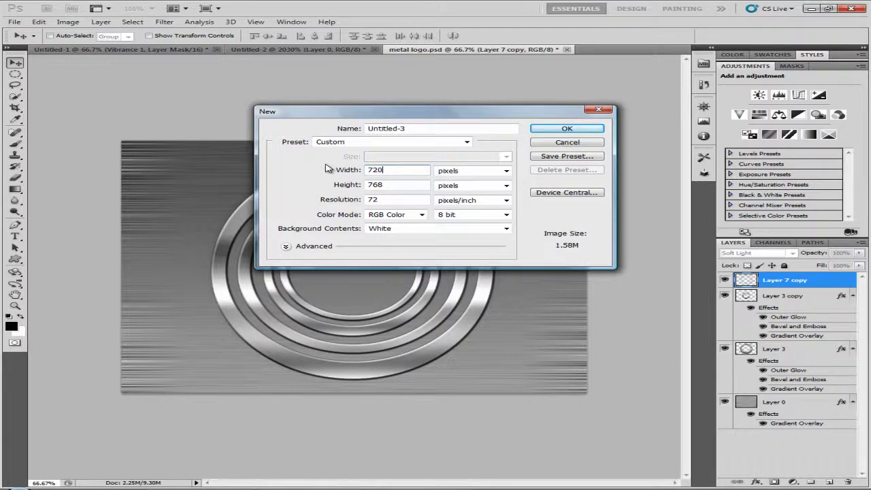
double_click(391, 186)
type("480")
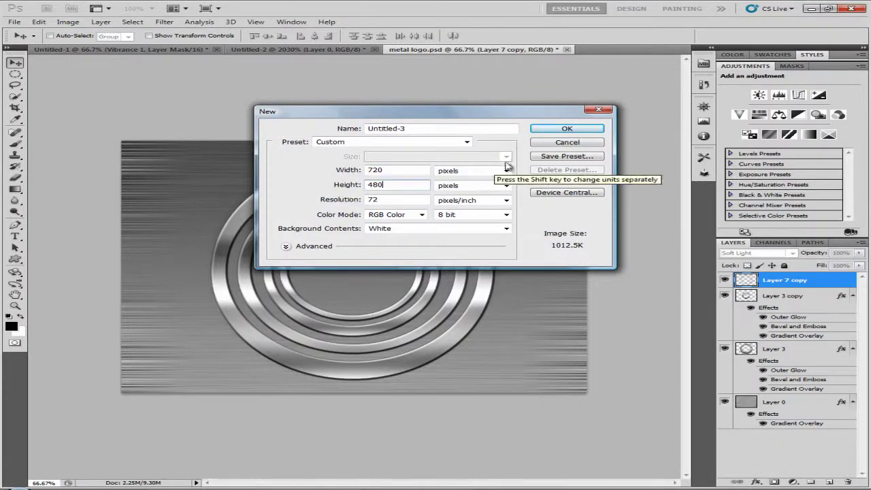
left_click(555, 133)
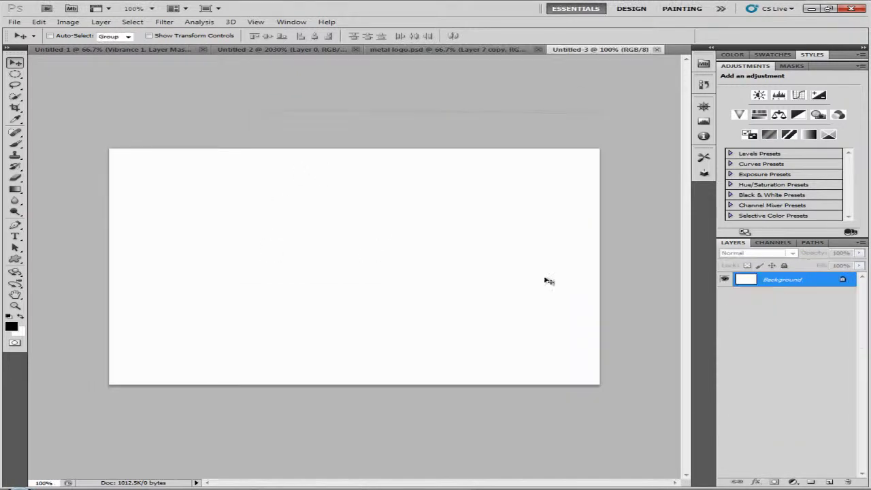
double_click(790, 289)
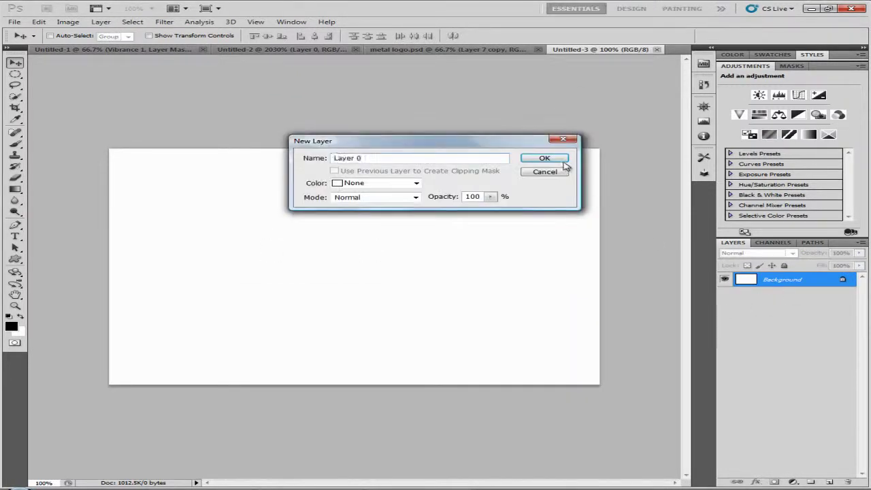
left_click(564, 161)
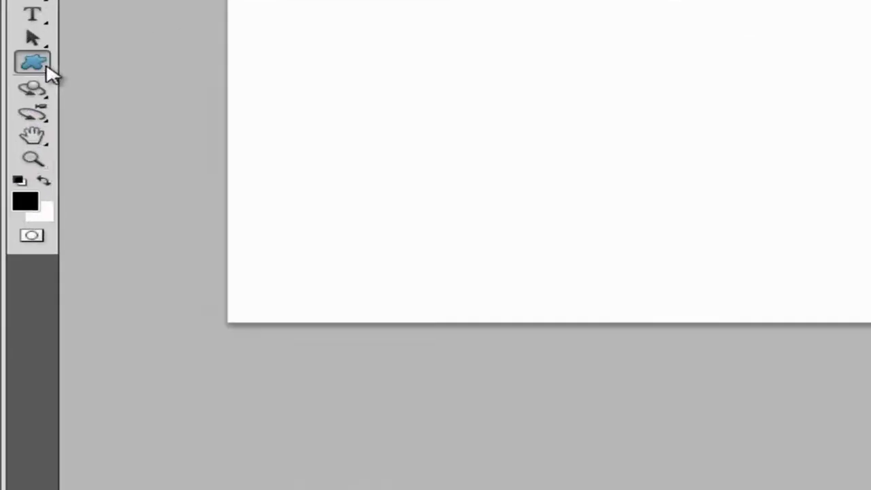
left_click(22, 262)
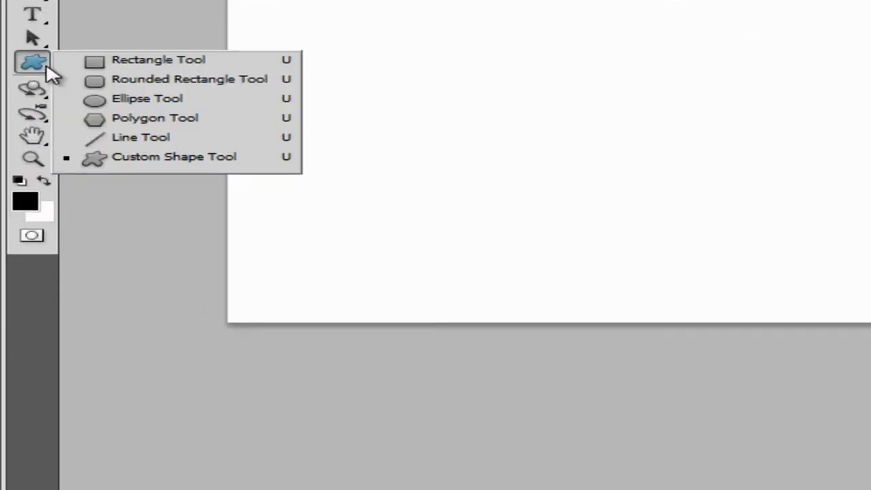
left_click(164, 100)
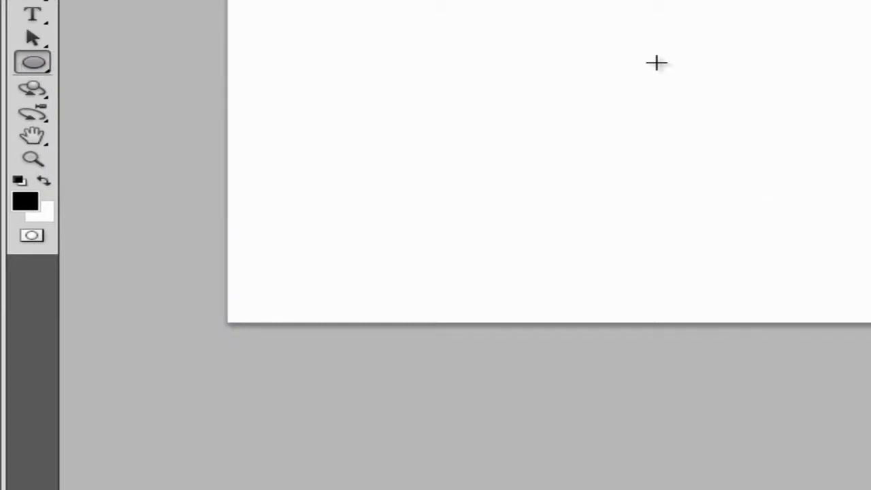
left_click_drag(650, 21, 870, 268)
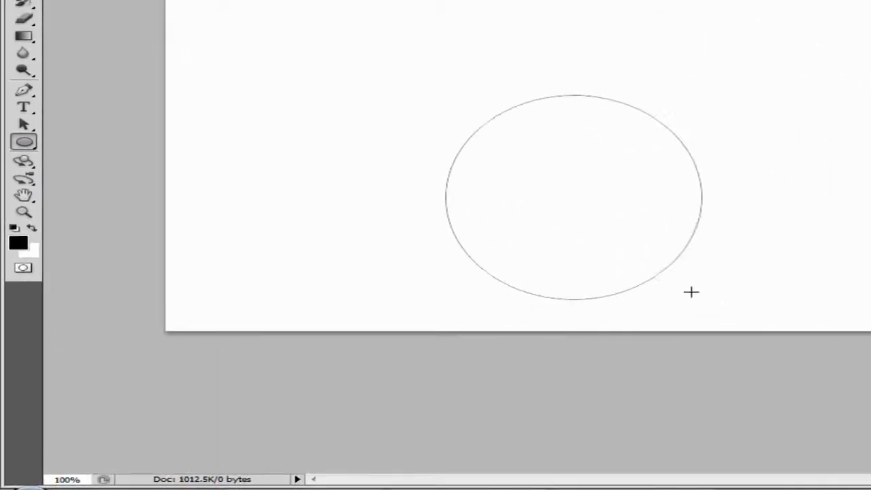
left_click_drag(691, 292, 651, 266)
left_click(30, 148)
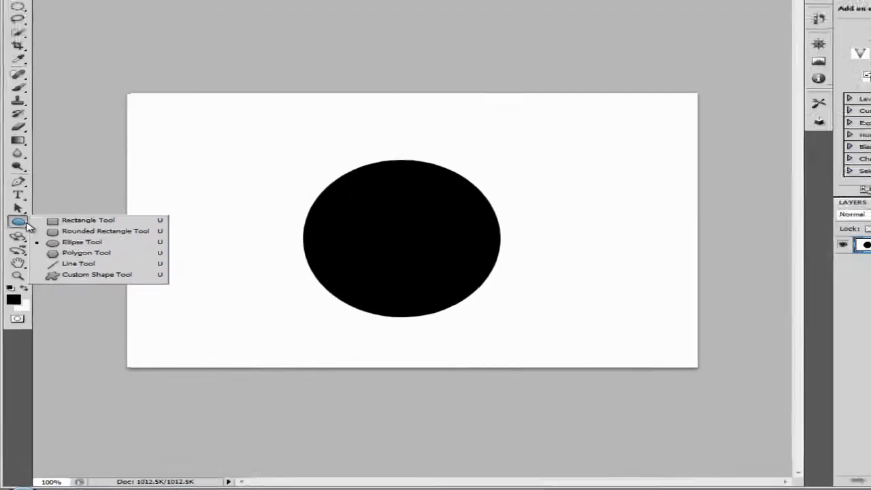
left_click(109, 169)
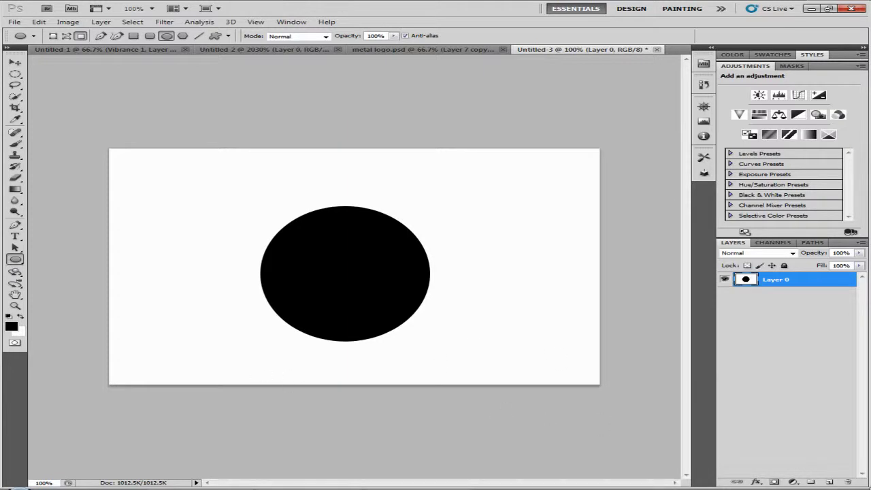
key("ctrl+z")
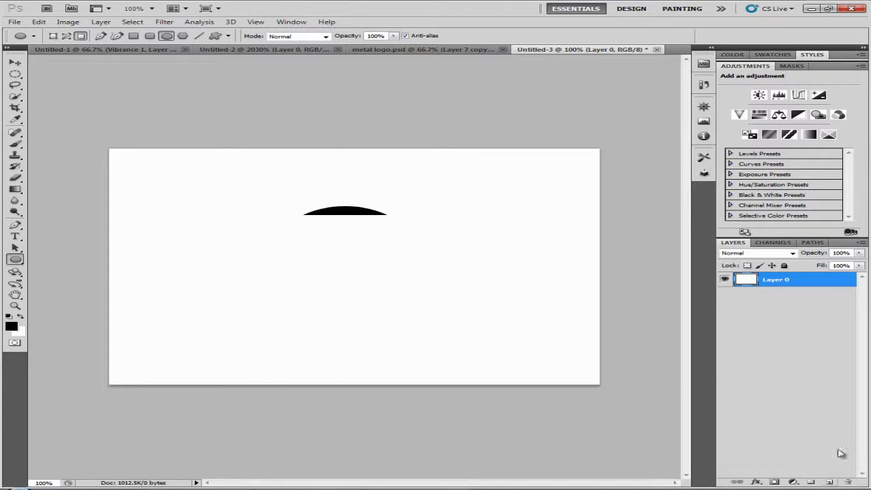
Add a new layer and draw a filled black ellipse in the middle of the canvas on it
left_click(830, 482)
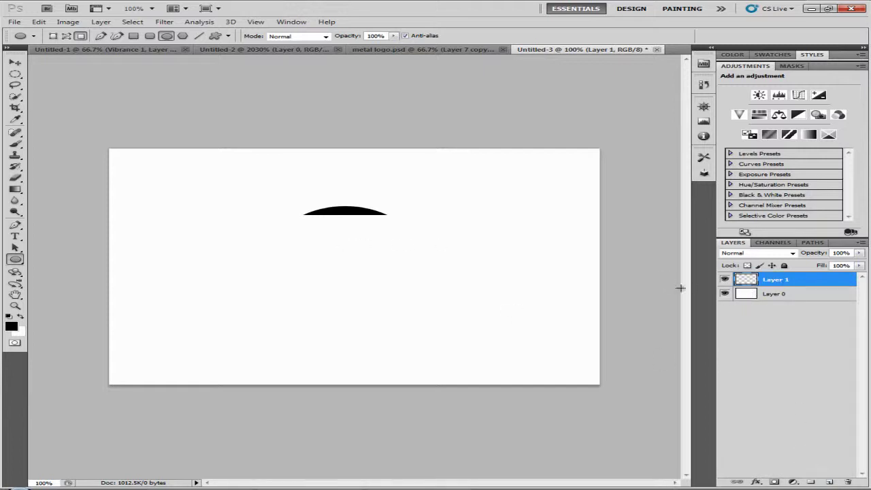
left_click_drag(294, 232, 437, 342)
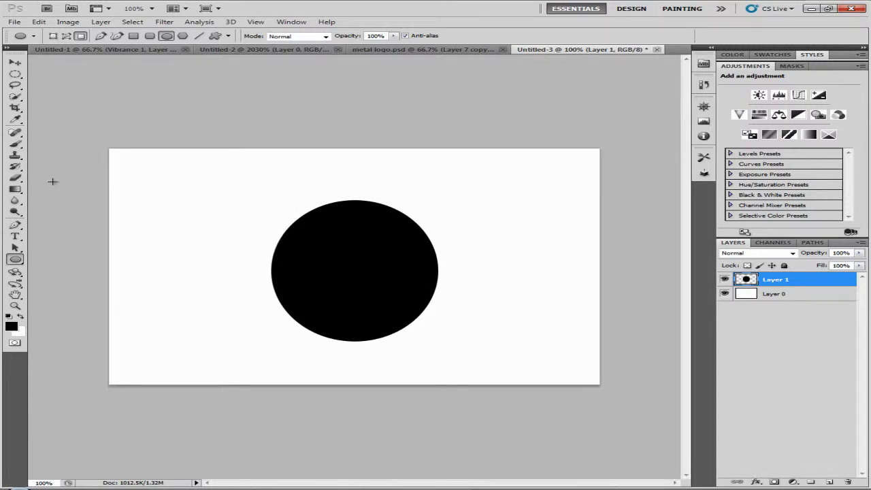
Try to draw a thin circle frame inside the black ellipse with the Custom Shape tool, and undo back to the empty layer
left_click(165, 22)
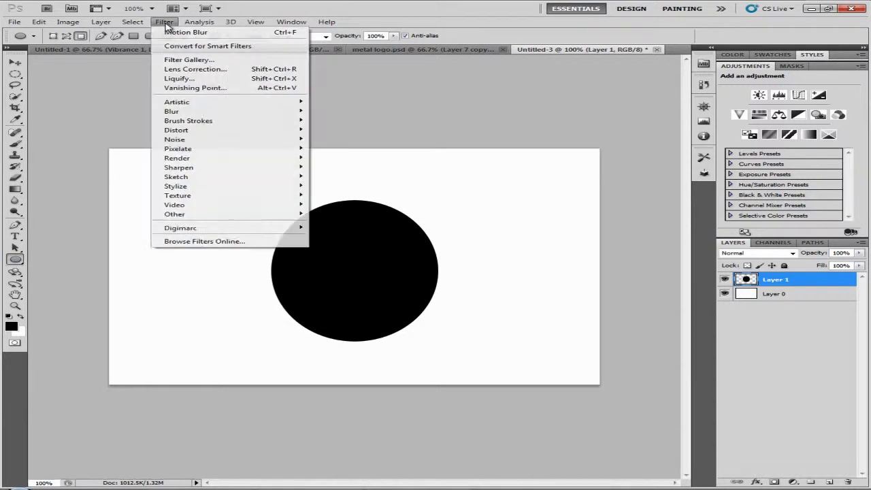
left_click(15, 259)
left_click_drag(15, 258, 103, 311)
left_click(98, 308)
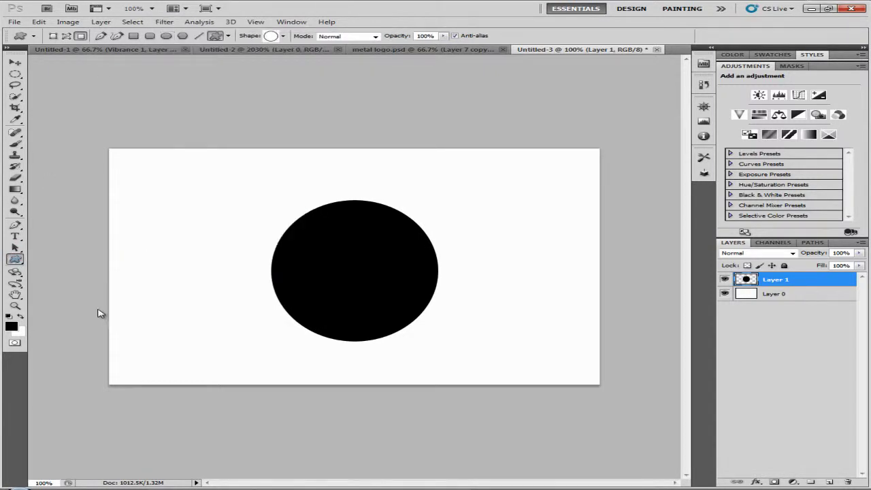
left_click(283, 36)
scroll(327, 74, "up", 3)
scroll(333, 72, "down", 1)
left_click(284, 37)
left_click(283, 37)
scroll(322, 77, "up", 1)
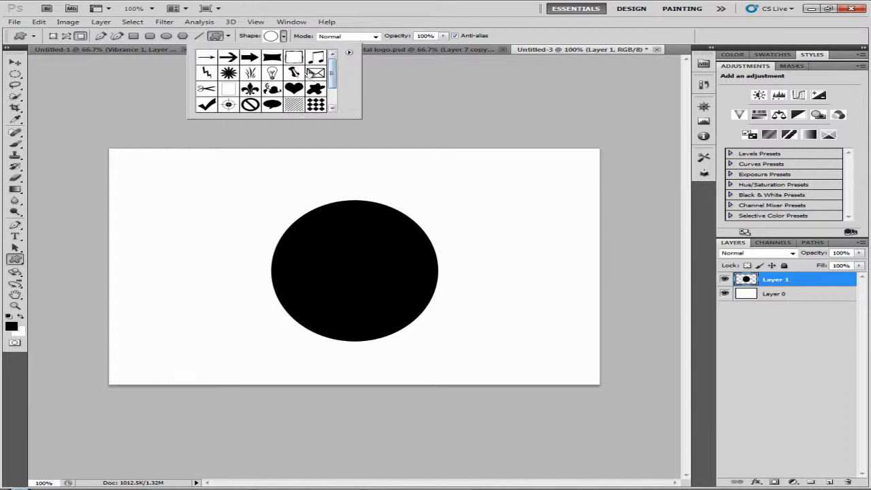
scroll(336, 77, "down", 2)
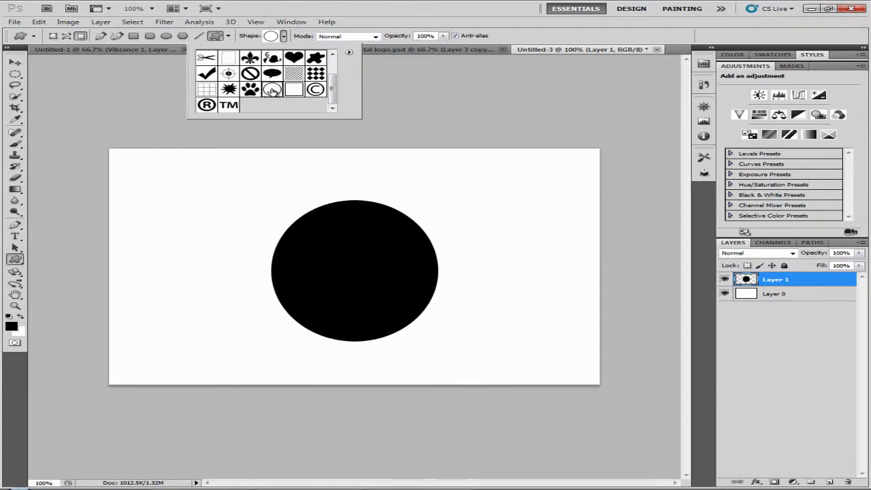
left_click(283, 36)
left_click_drag(320, 238, 391, 303)
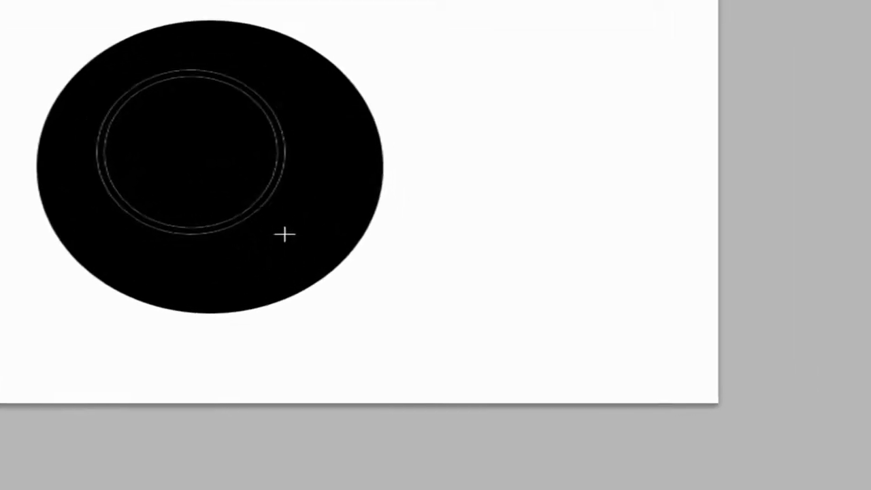
left_click_drag(285, 235, 337, 288)
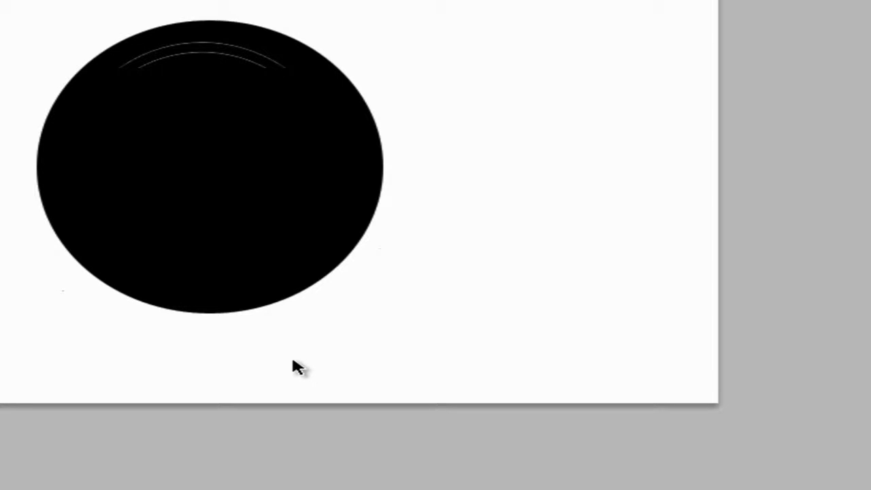
key("ctrl+z")
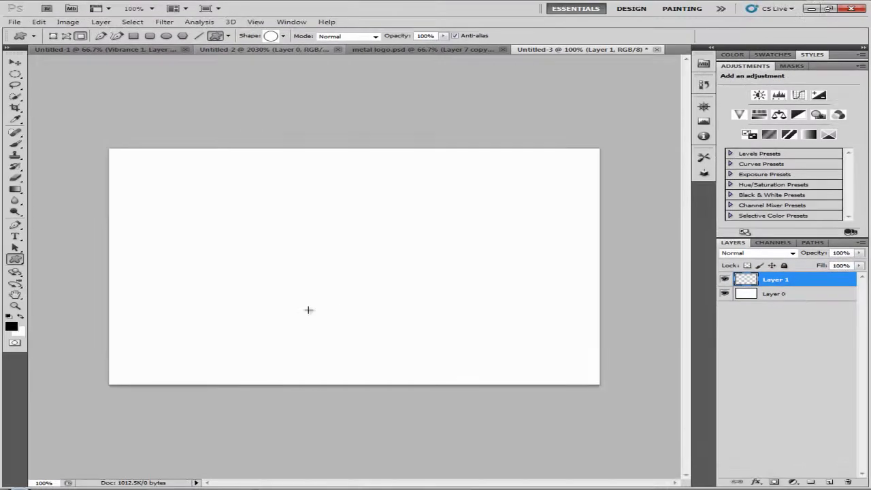
Set the foreground color to dark grey #454545
left_click(12, 326)
double_click(689, 431)
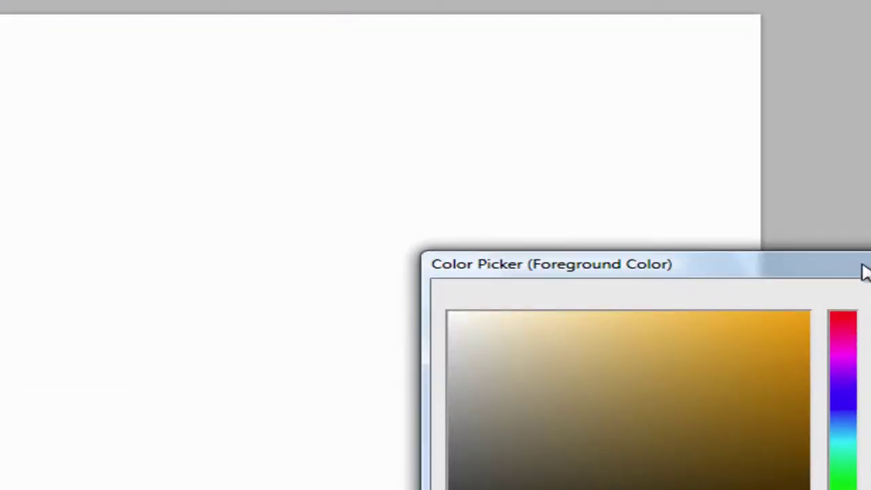
left_click_drag(865, 271, 489, 75)
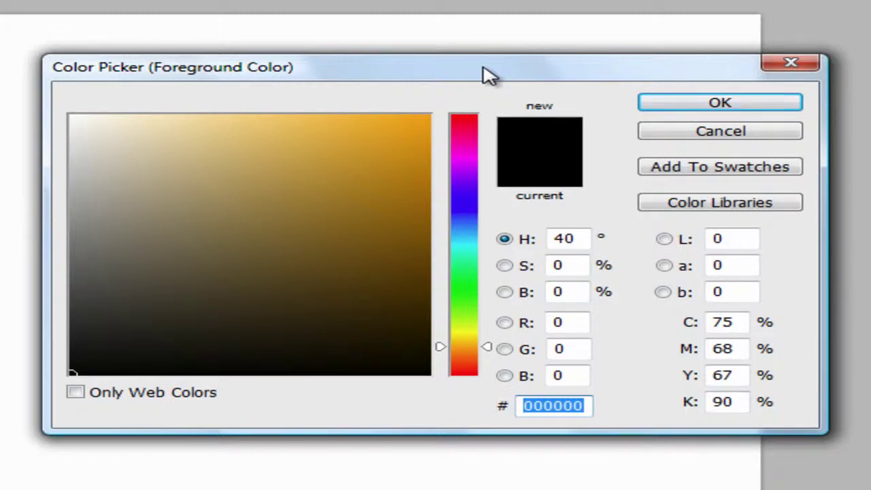
type("454545")
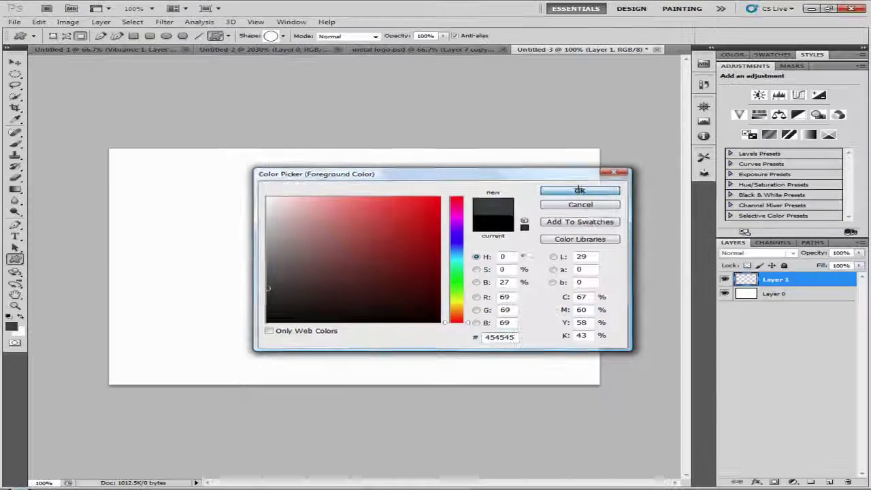
left_click(599, 179)
Draw a filled dark grey ellipse in the middle of the canvas on the empty layer with the Ellipse tool
left_click_drag(277, 205, 441, 349)
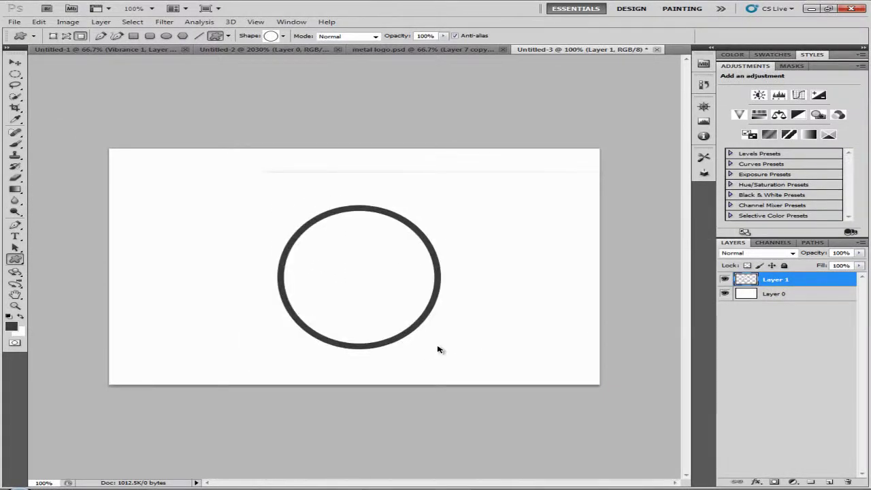
key("ctrl+z")
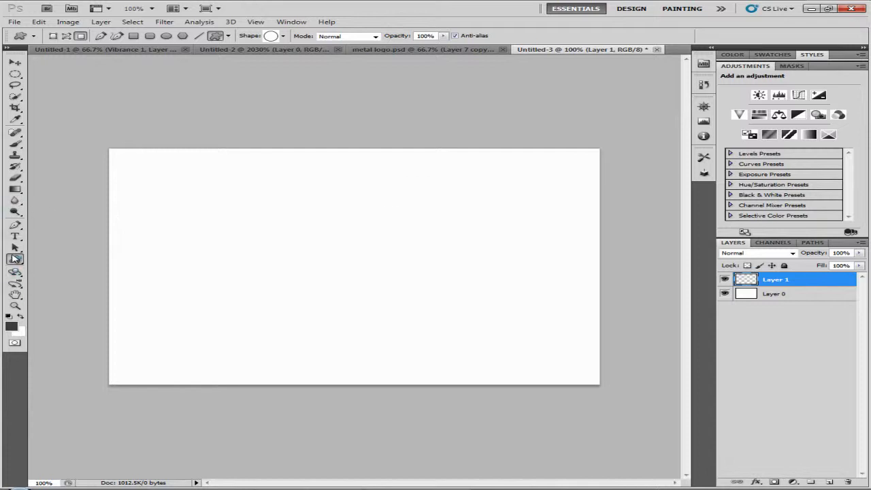
left_click(15, 258)
left_click(62, 275)
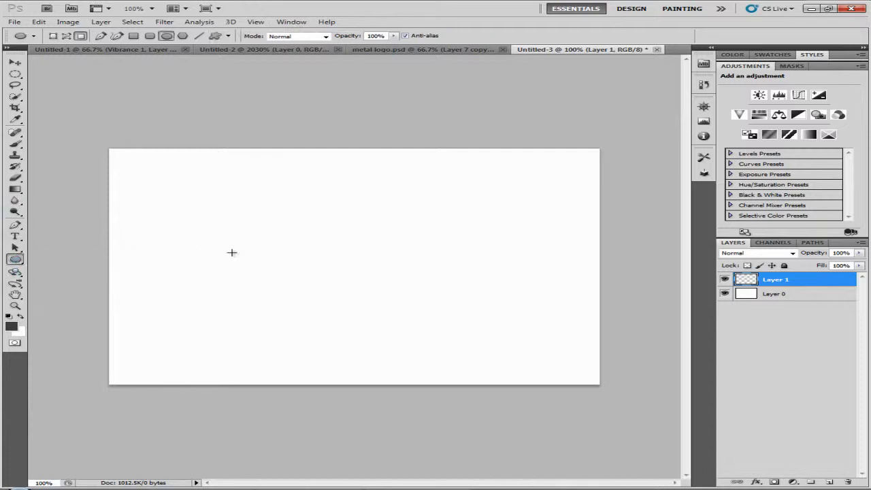
left_click_drag(277, 231, 429, 341)
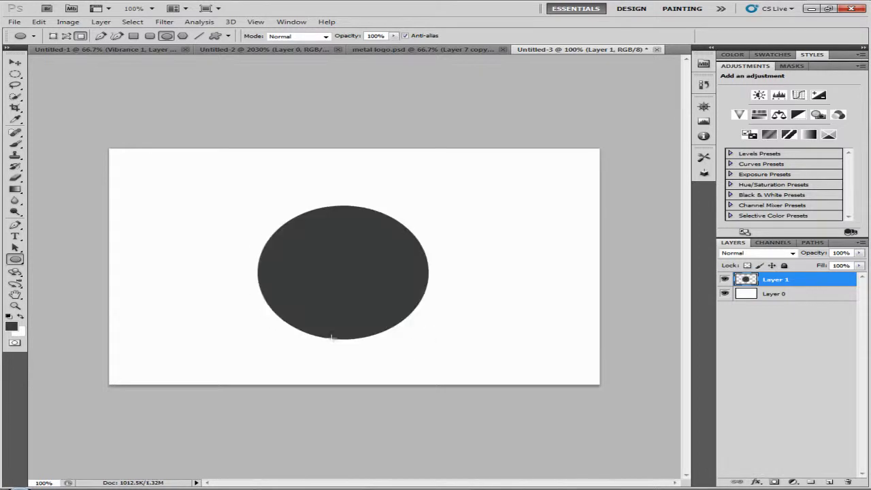
Add a new layer and draw a thin circle frame just inside the dark grey ellipse with the Custom Shape tool
left_click(830, 482)
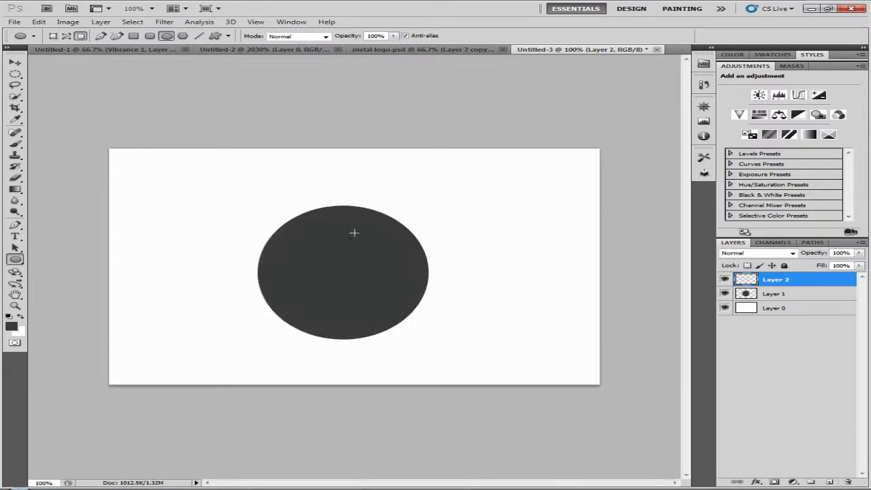
left_click(165, 21)
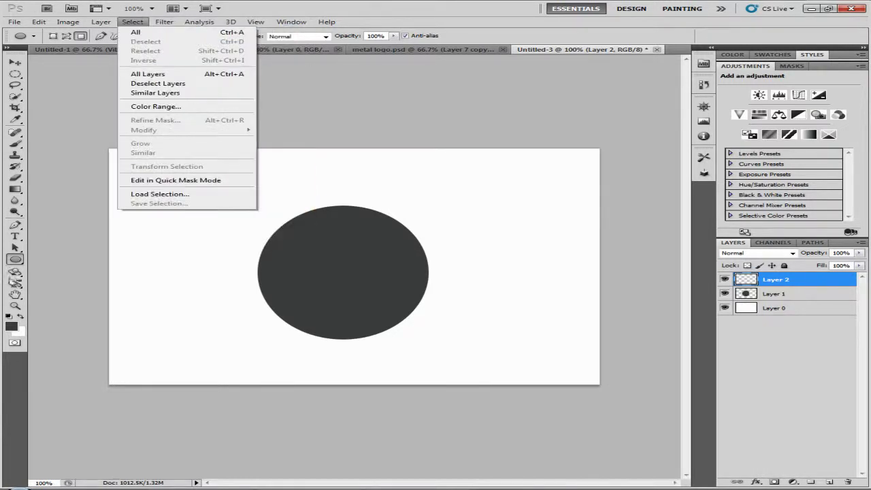
left_click(15, 259)
left_click_drag(15, 259, 66, 309)
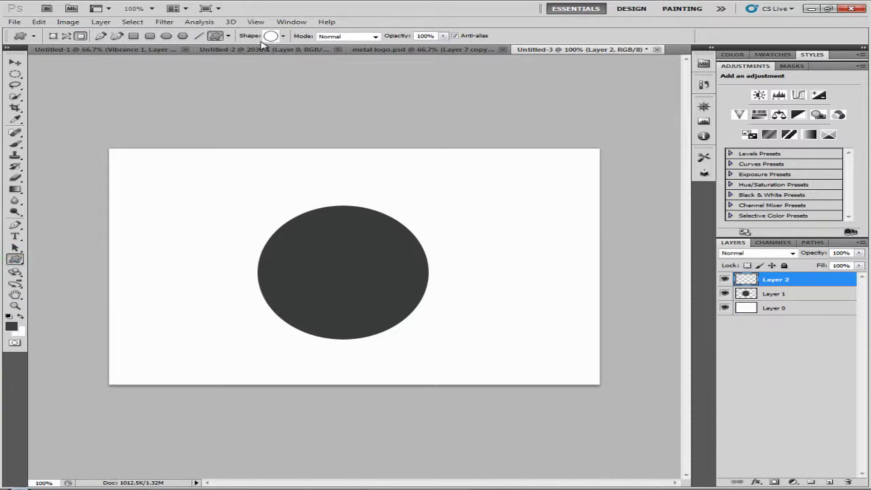
left_click(283, 36)
left_click(271, 90)
left_click_drag(320, 265, 370, 301)
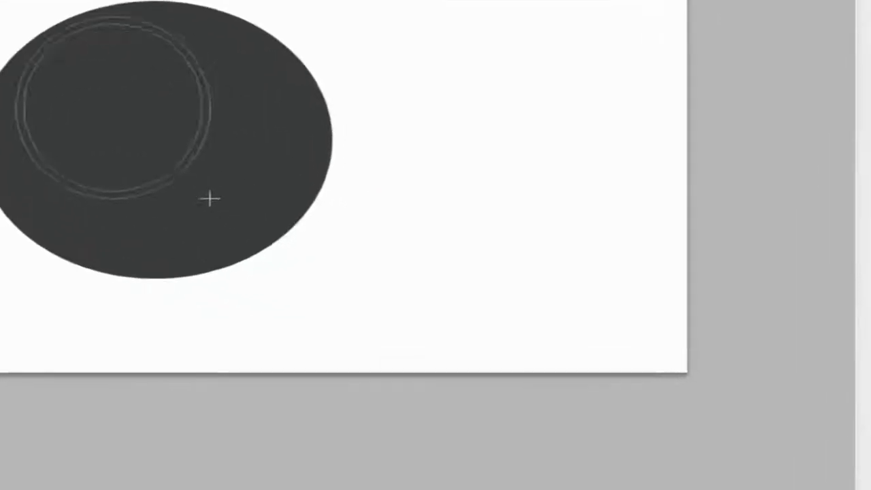
left_click_drag(210, 198, 304, 271)
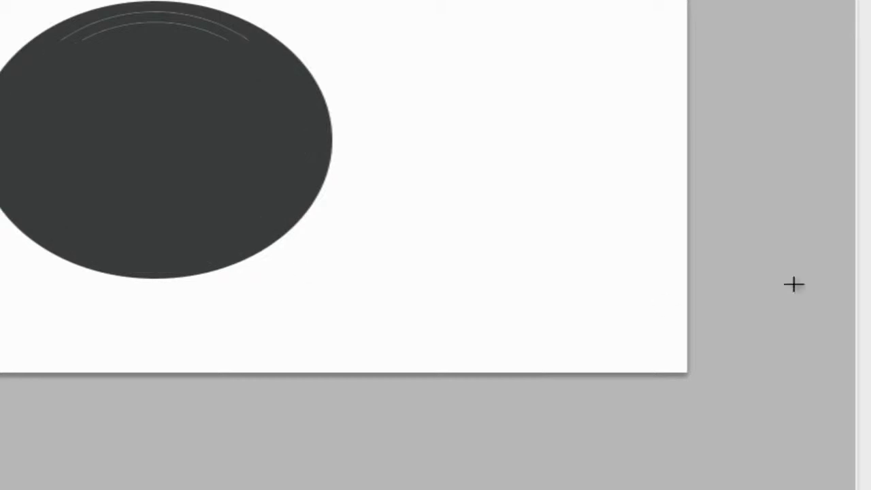
Select the thin circle frame's outline with the dark grey ellipse layer hidden, clear the frame's pixels, and show the ellipse again
key("ctrl+minus")
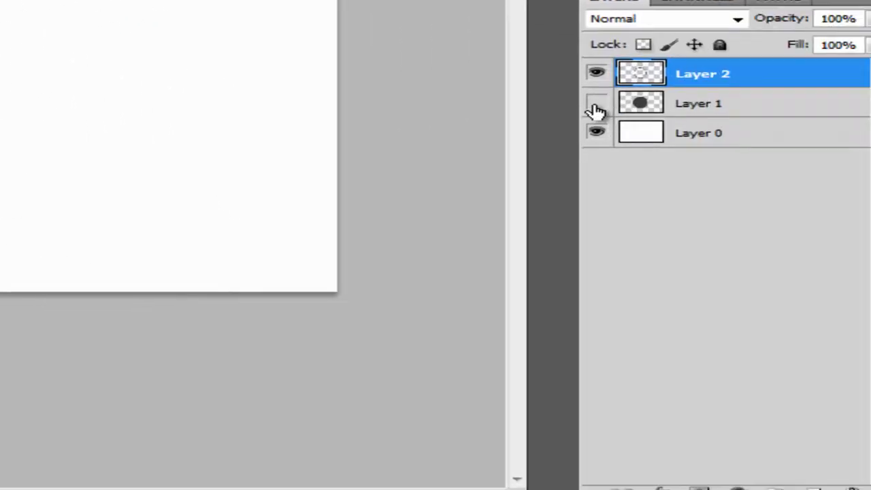
left_click(595, 107)
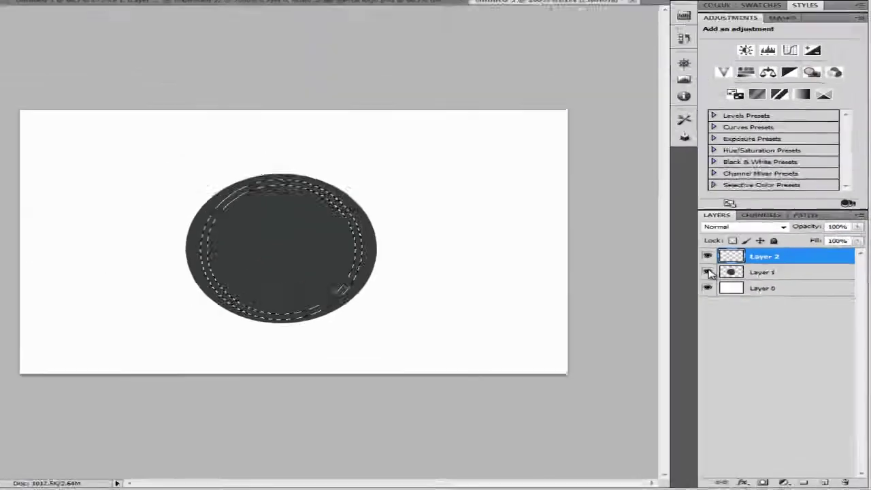
left_click(566, 96)
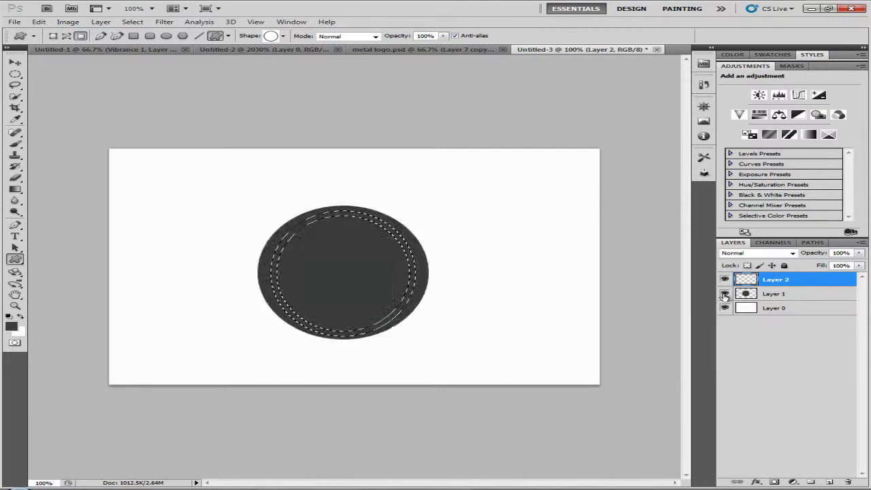
Add a smaller inner ellipse to the selection with the Elliptical Marquee tool, delete the selected areas from Layer 1's dark grey ellipse, and deselect
left_click(15, 75)
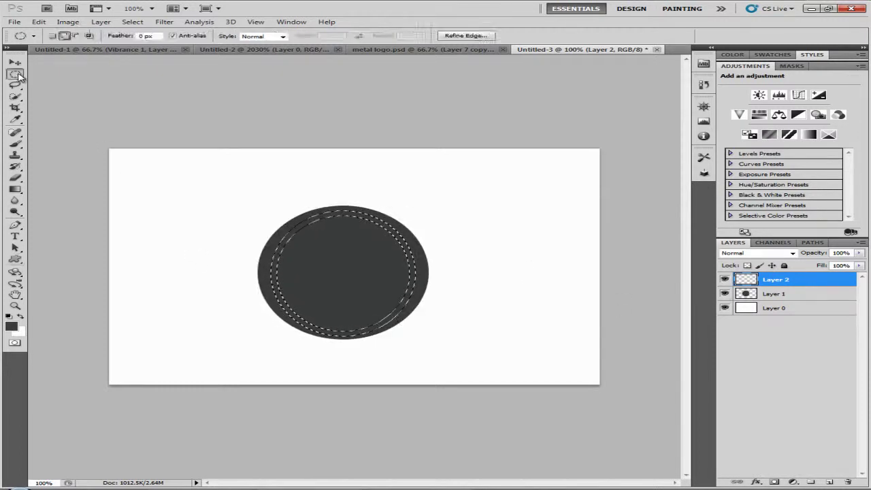
right_click(15, 77)
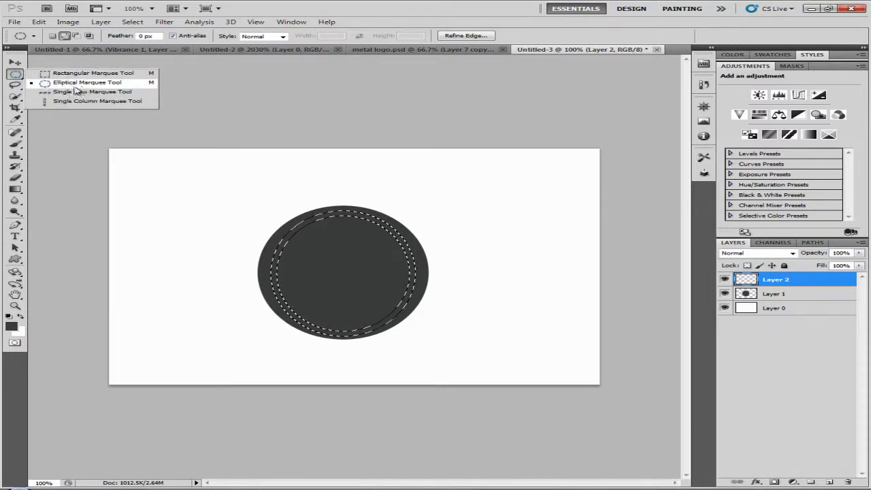
left_click(114, 86)
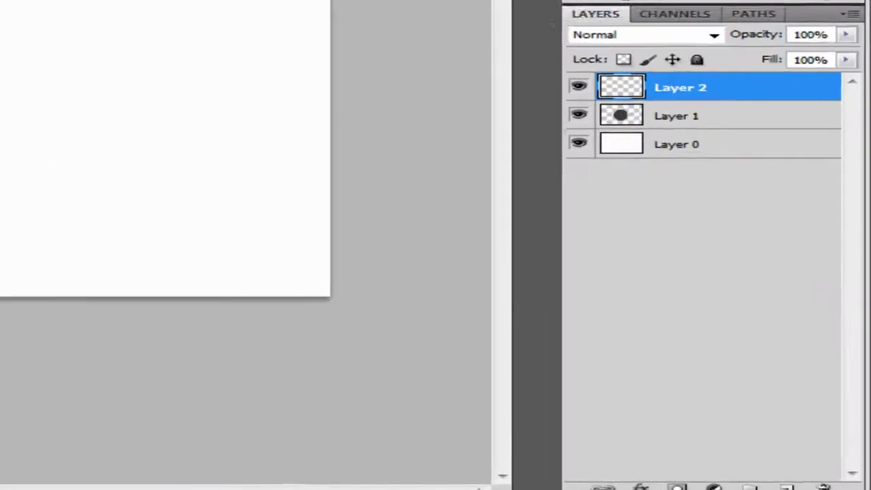
left_click(625, 117)
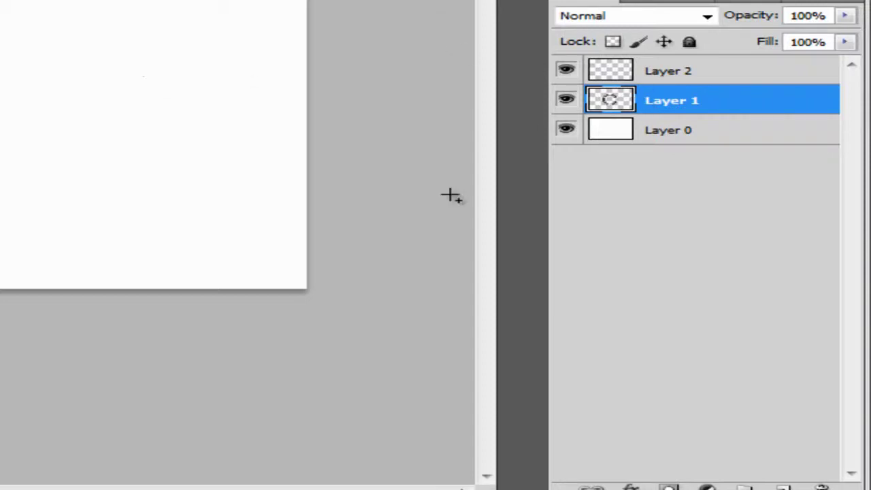
left_click(681, 72)
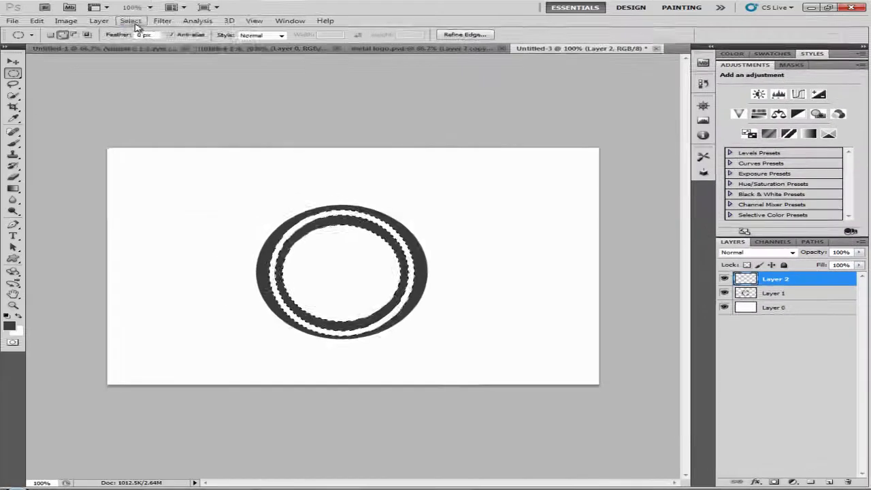
left_click(133, 21)
left_click(165, 62)
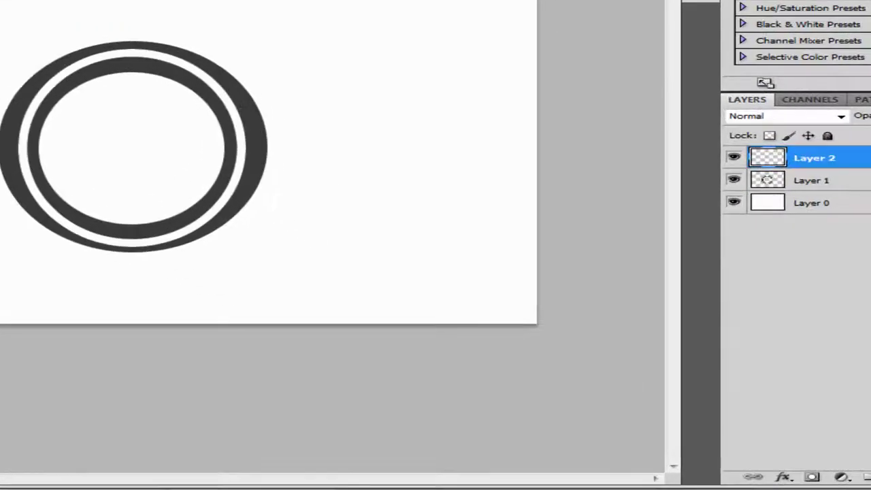
Delete the empty Layer 2 above the ring layer
double_click(819, 284)
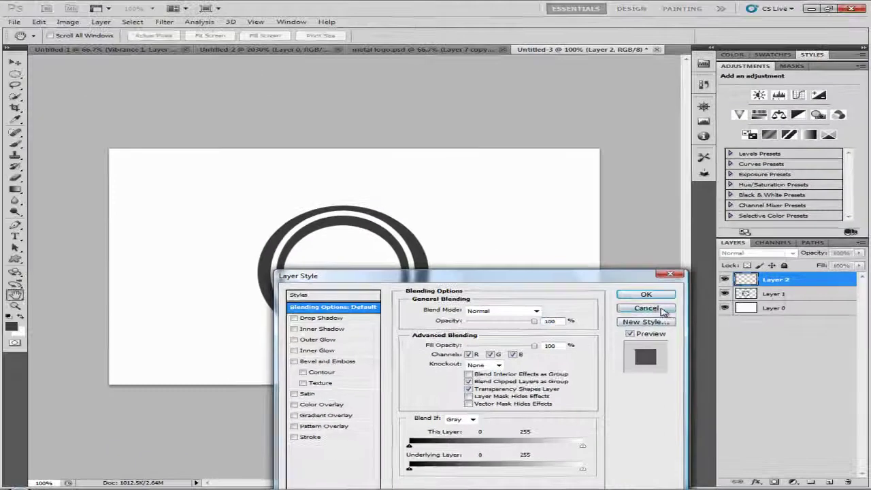
left_click(647, 309)
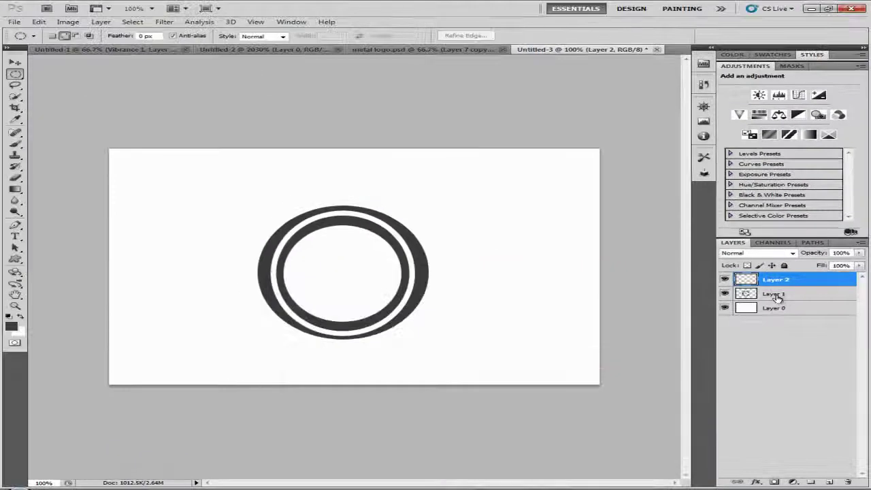
left_click(725, 279)
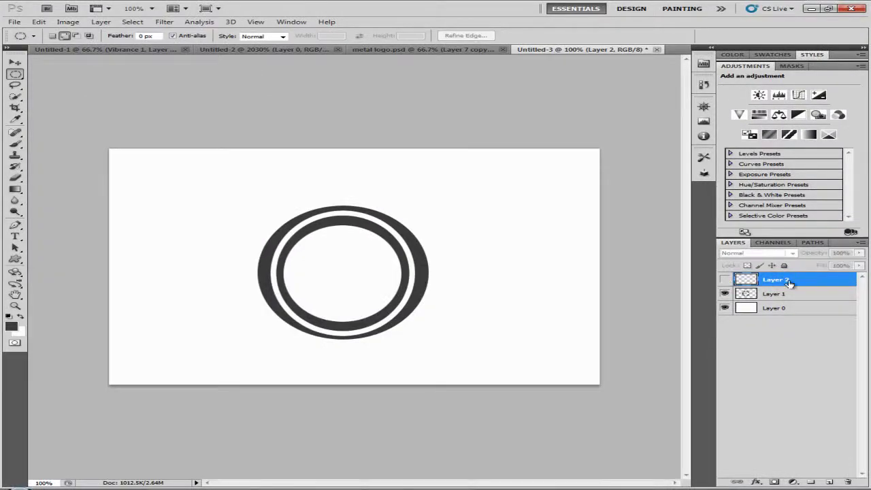
key("Delete")
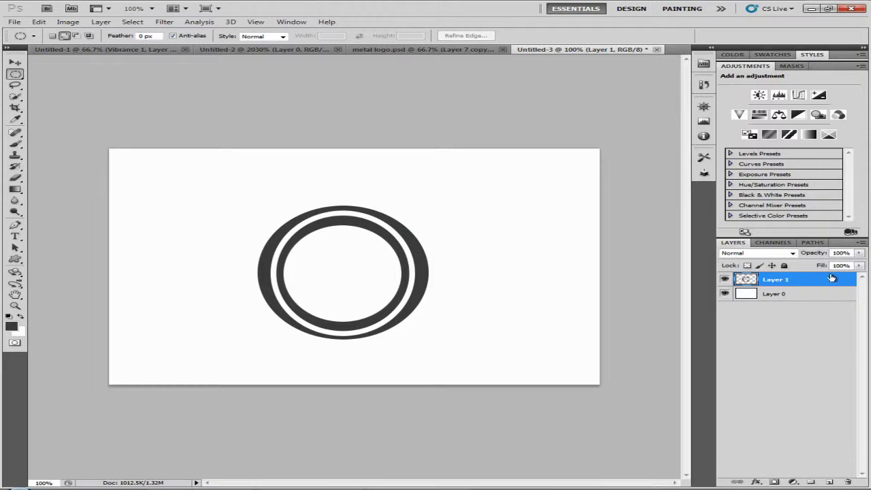
Add an Outer Glow layer style to the rings on Layer 1 and set the glow color to black #000000
double_click(831, 286)
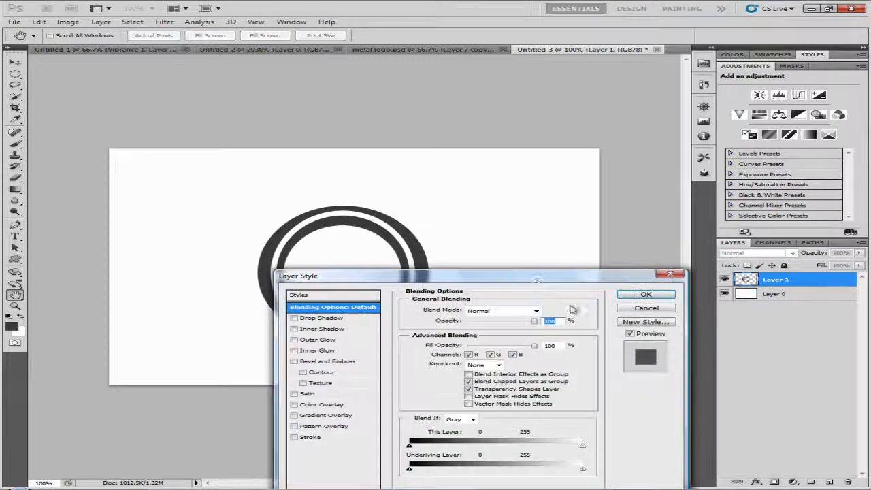
left_click_drag(545, 286, 536, 217)
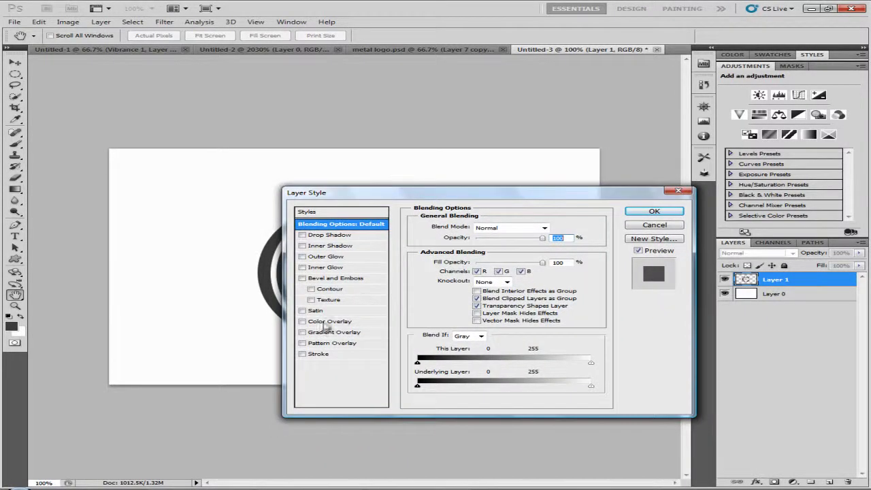
left_click(302, 257)
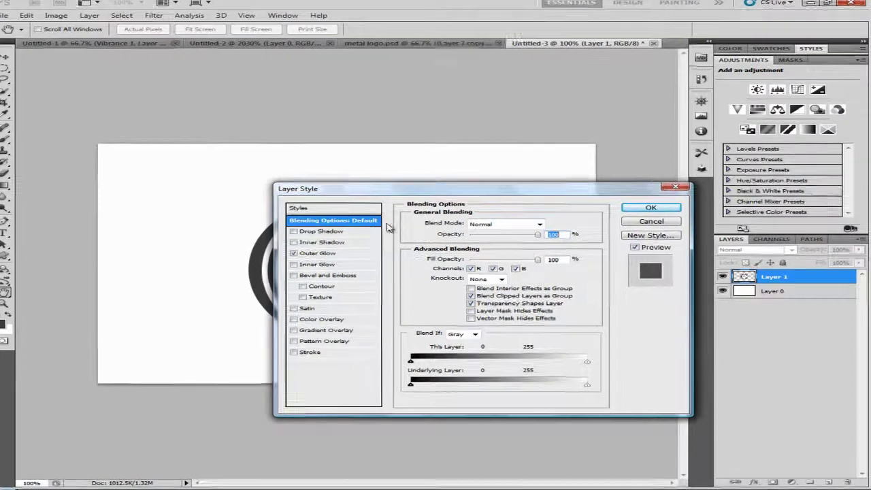
left_click_drag(418, 193, 611, 186)
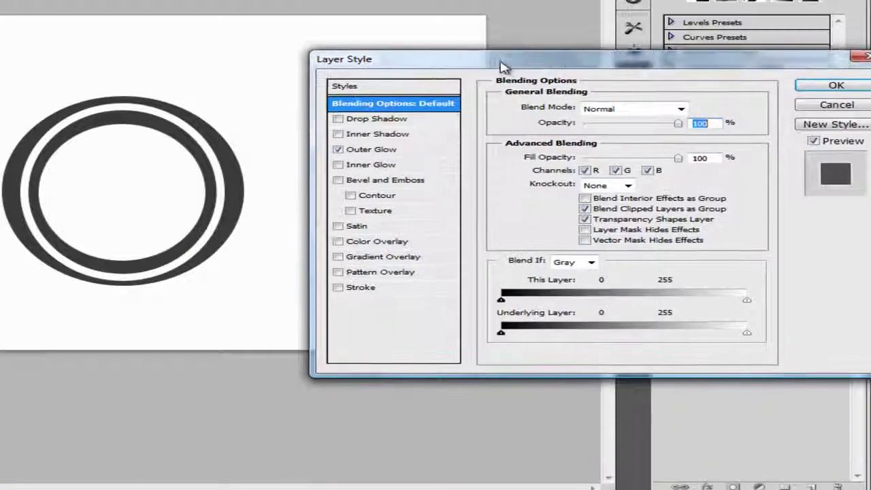
left_click_drag(501, 66, 468, 66)
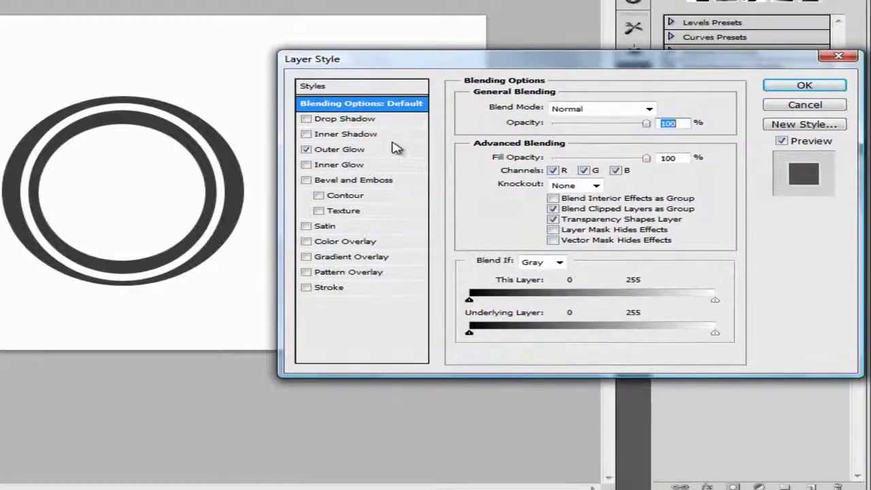
left_click(358, 151)
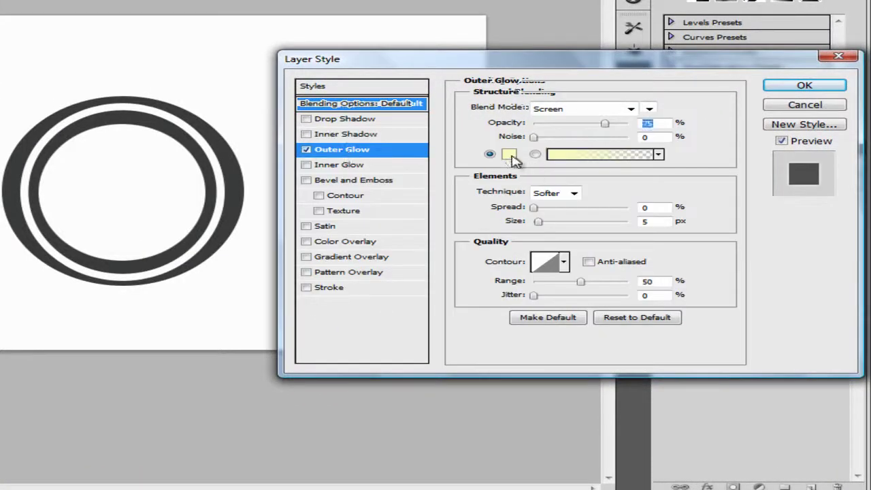
left_click(509, 156)
left_click(21, 254)
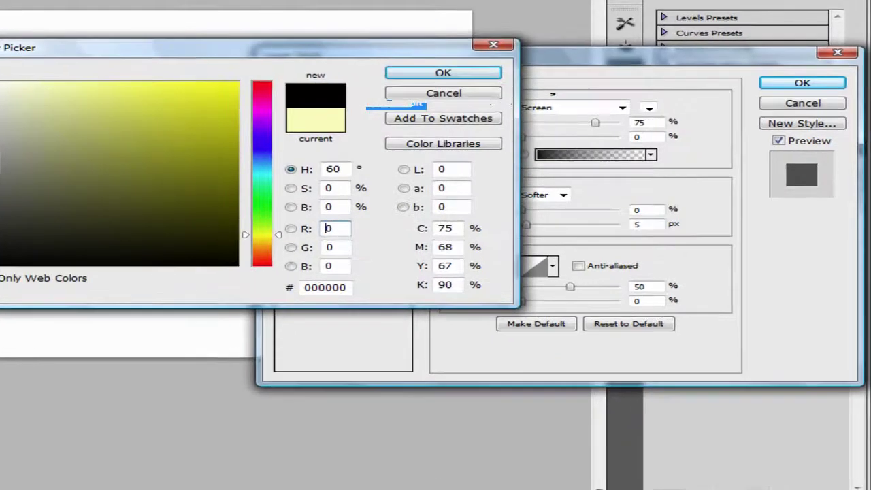
left_click(459, 75)
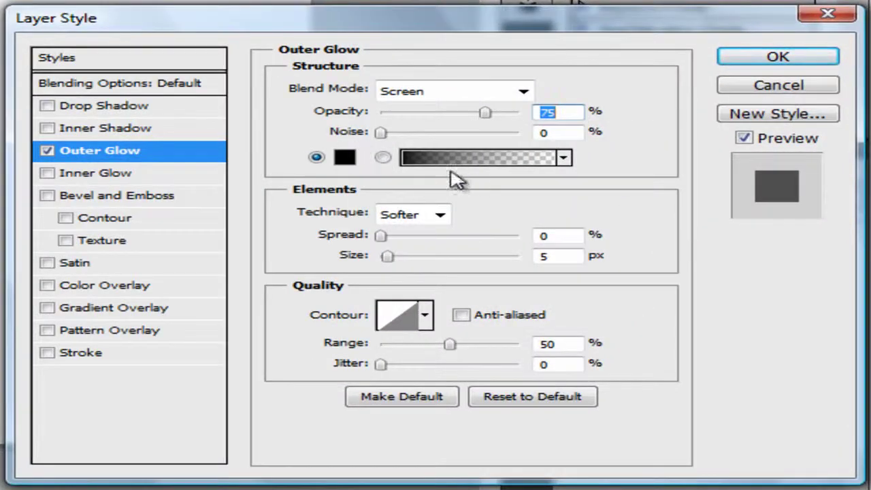
Set the outer glow's blend mode to Multiply and its opacity to 50%
left_click(451, 91)
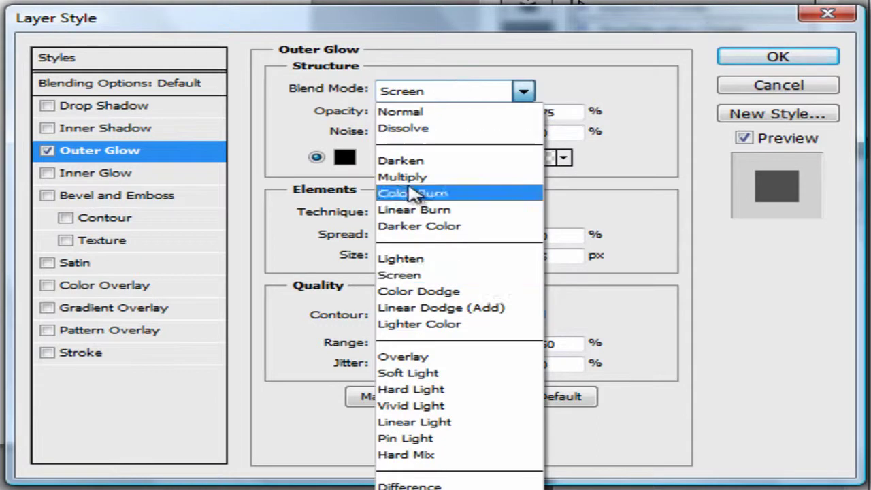
left_click(427, 179)
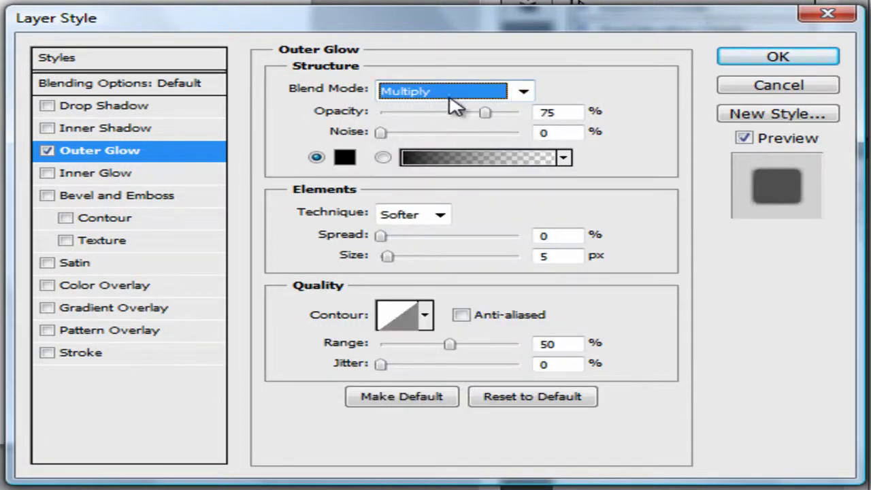
key("Tab")
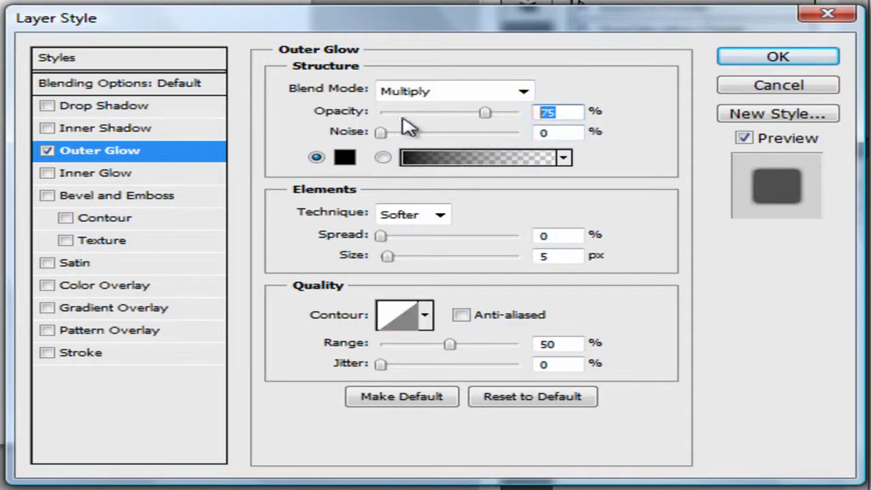
type("50")
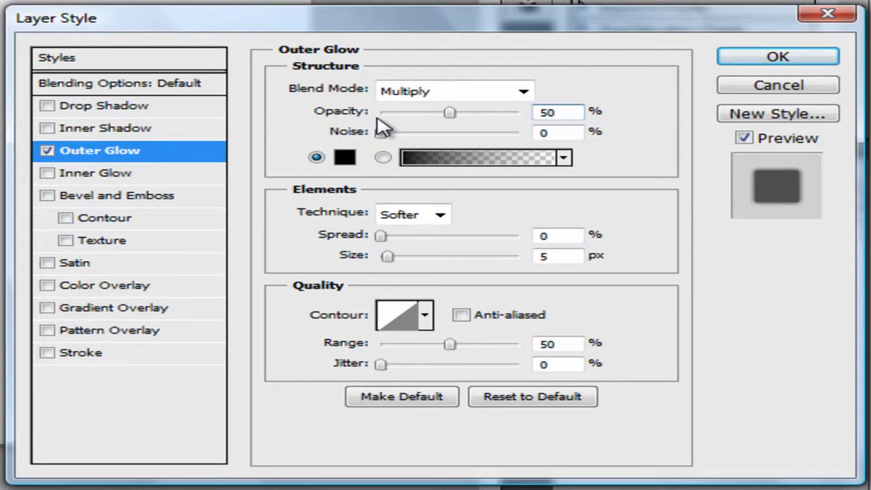
mouse_move(448, 113)
left_mouse_down()
mouse_move(408, 114)
mouse_move(447, 123)
left_mouse_up()
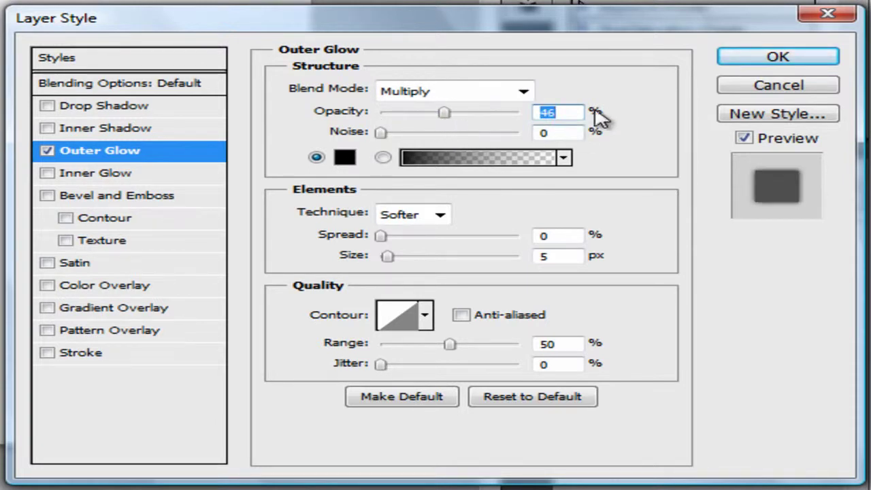
type("50")
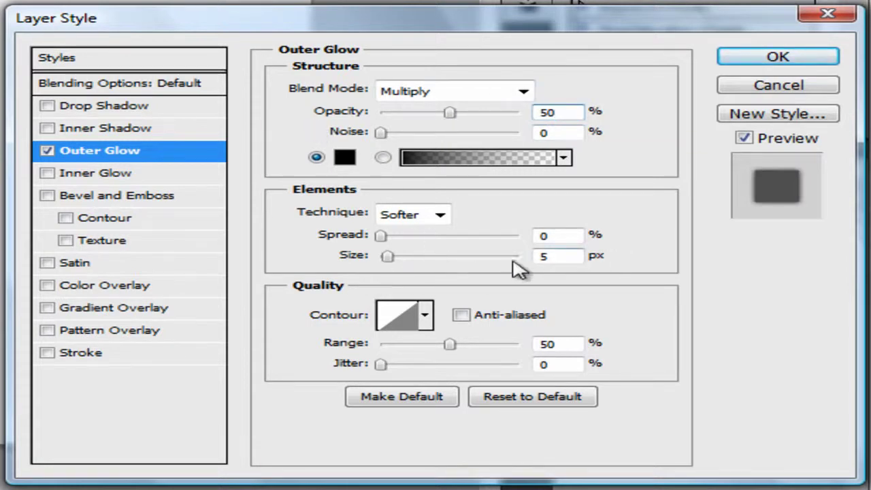
Set the outer glow's size to 3 px and apply the layer style
left_click(553, 255)
mouse_move(389, 262)
left_mouse_down()
mouse_move(468, 256)
mouse_move(391, 263)
left_mouse_up()
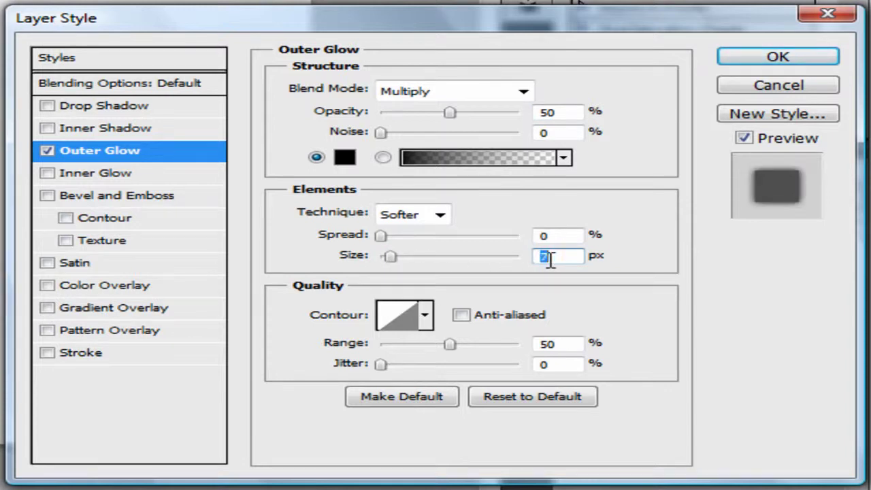
key("Return")
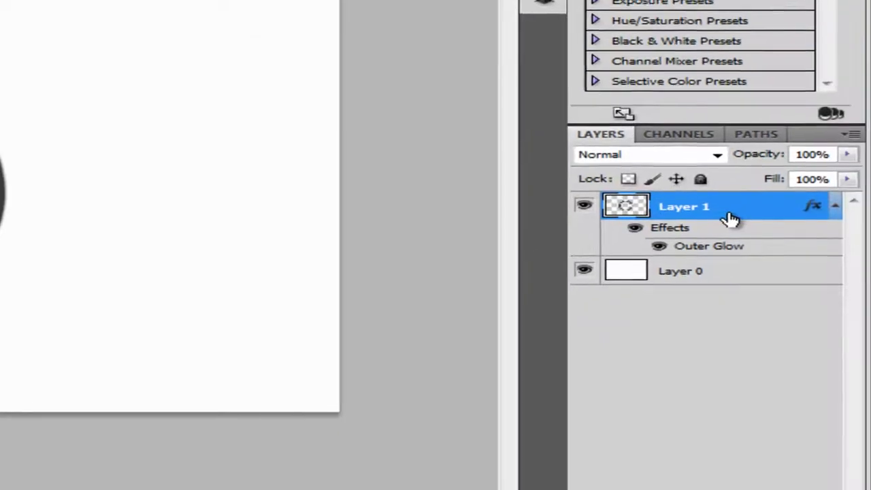
Reopen the layer style settings of the rings on Layer 1, review the outer glow, and enable the Bevel and Emboss effect
double_click(729, 218)
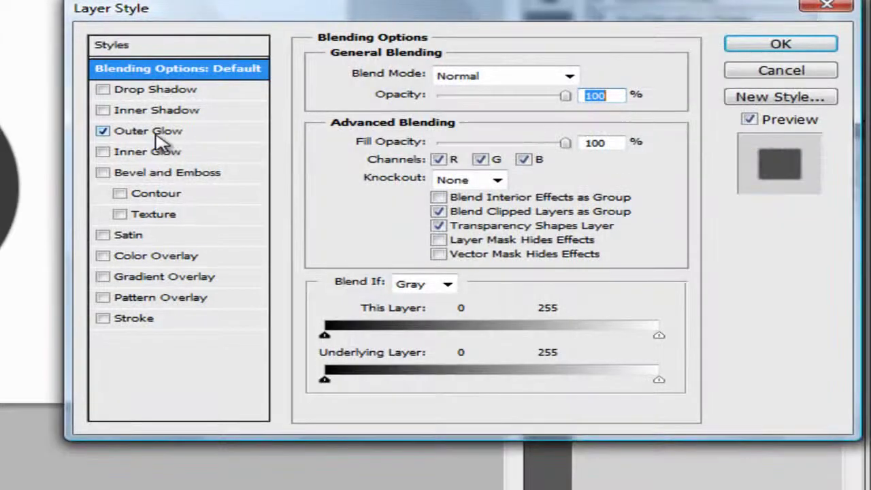
left_click(153, 131)
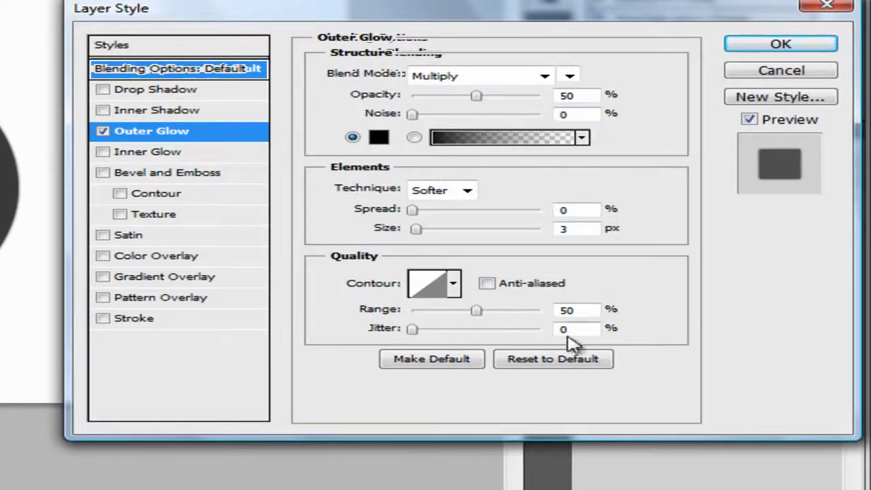
left_click(579, 228)
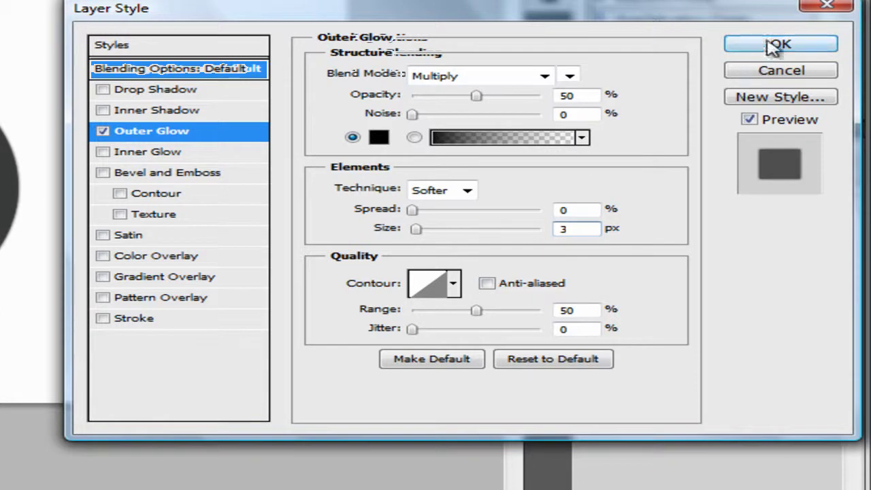
left_click_drag(408, 15, 414, 53)
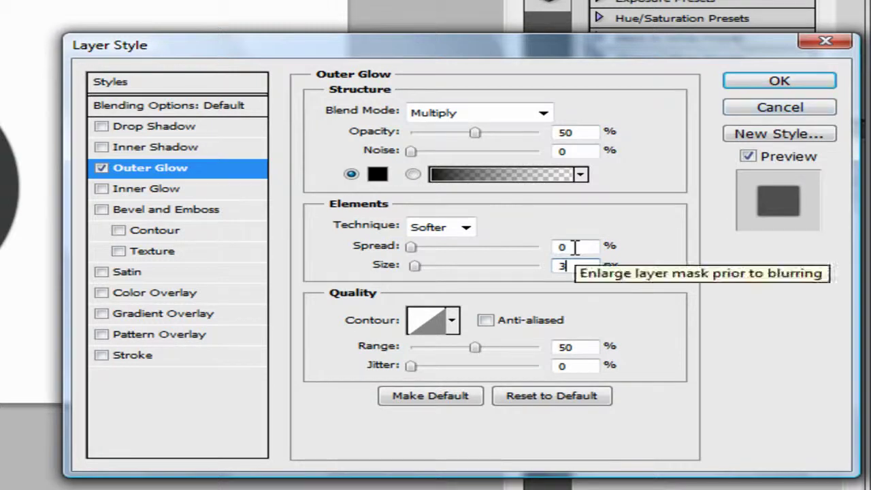
left_click(102, 211)
left_click(170, 213)
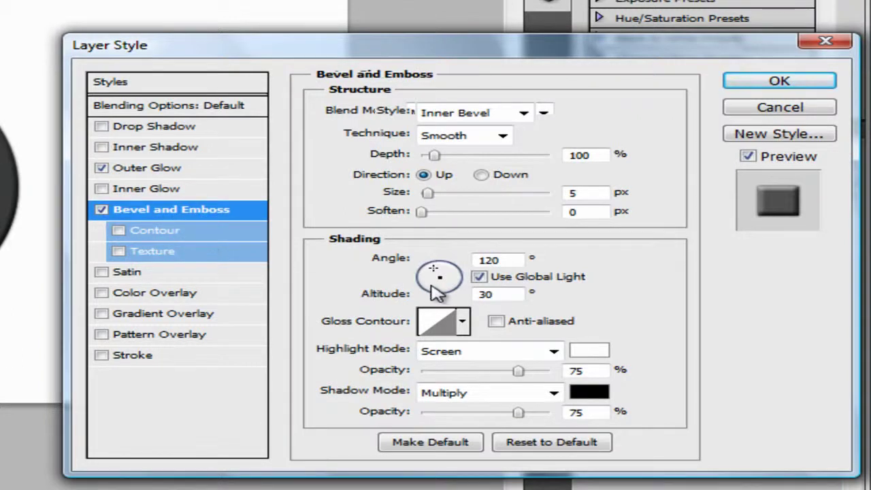
Set the bevel's depth to 325% and check its highlight color without altering it
left_click_drag(436, 156, 462, 173)
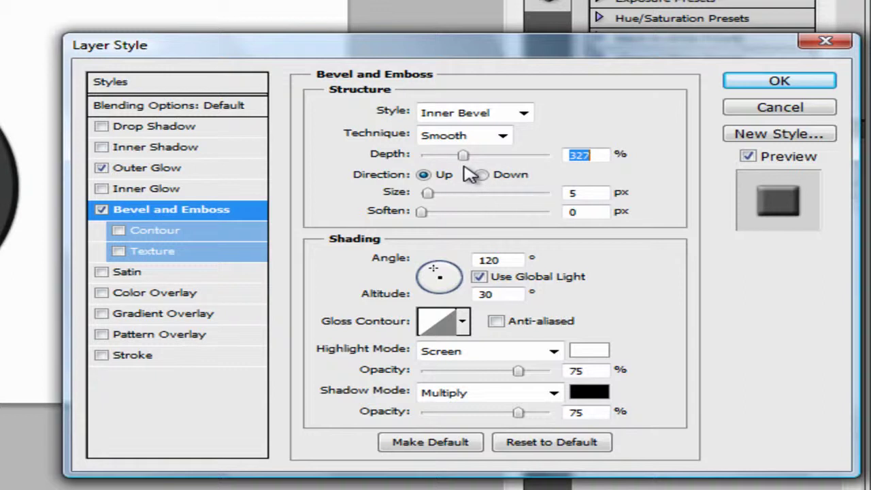
type("325")
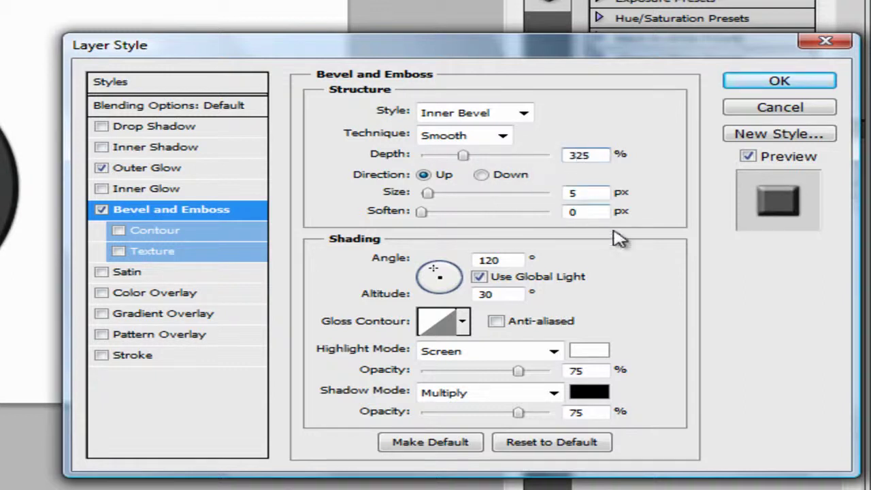
left_click(591, 193)
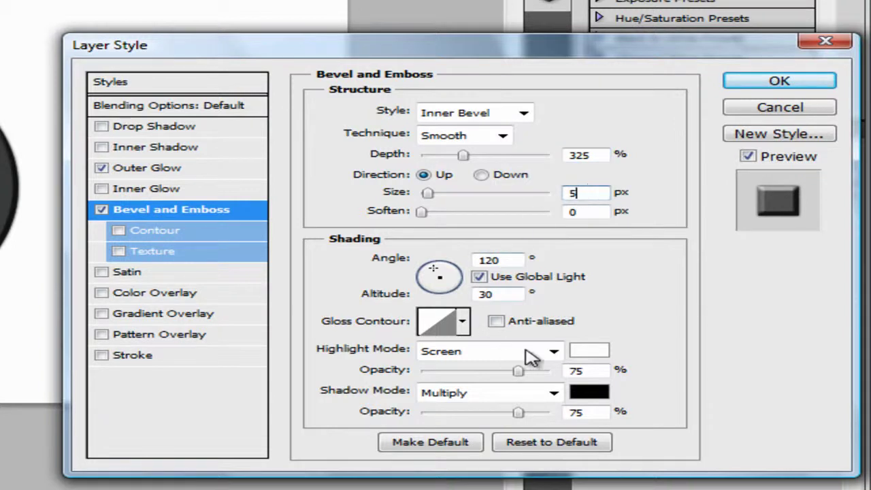
left_click(598, 355)
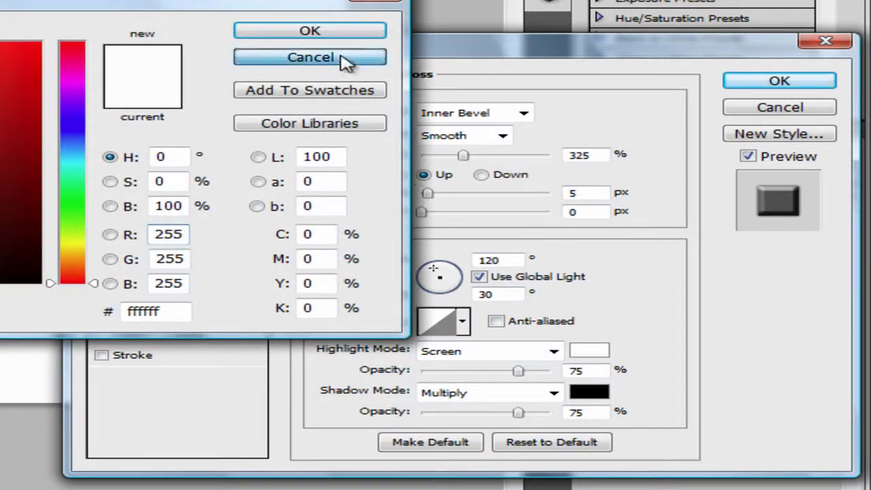
left_click(345, 61)
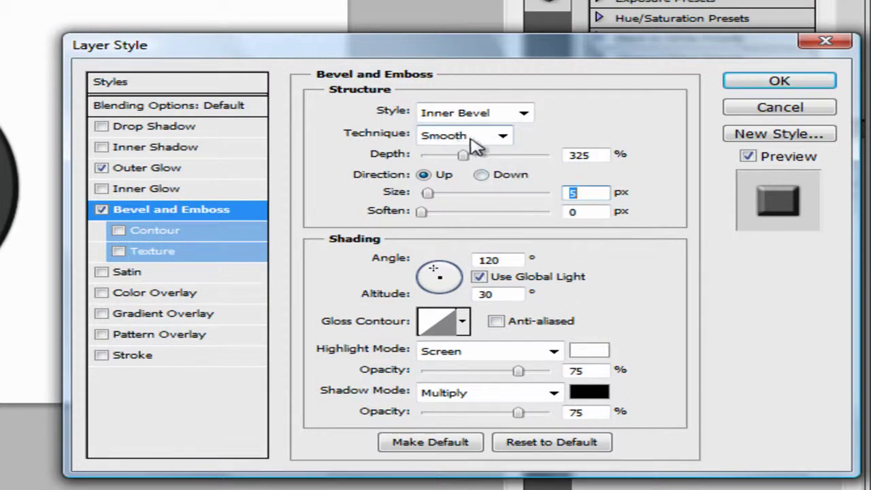
Try the Chisel Hard and Chisel Soft techniques for the bevel and return to Smooth
left_click(503, 136)
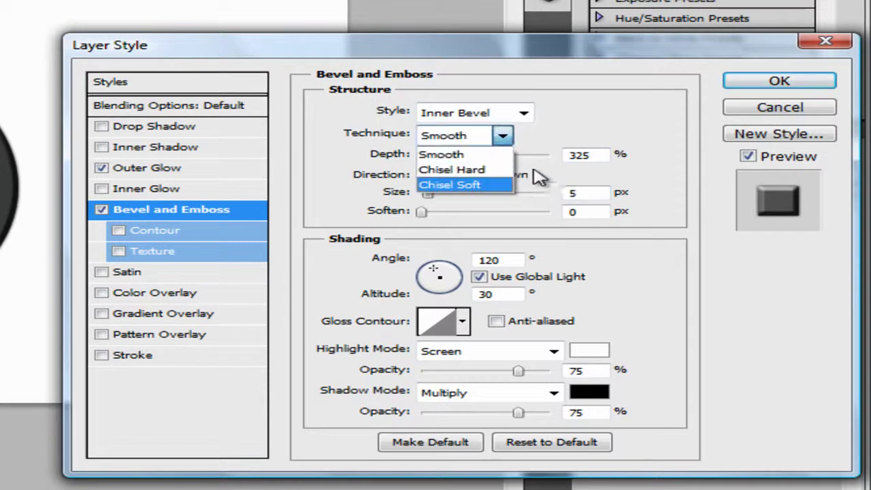
left_click(458, 169)
left_click(503, 136)
left_click(474, 191)
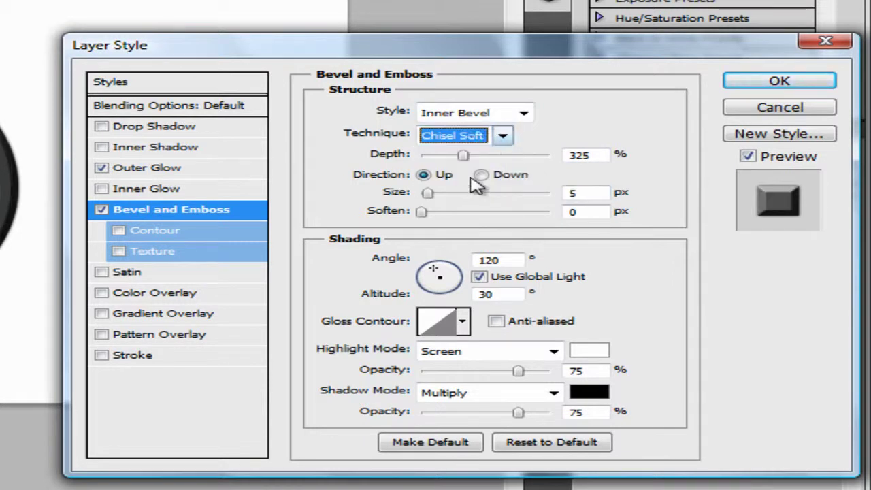
left_click(503, 136)
left_click(480, 177)
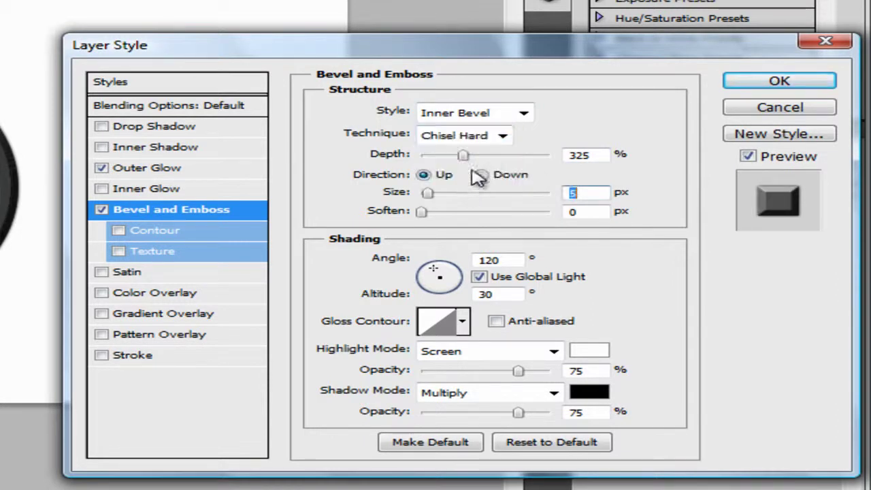
left_click(504, 136)
left_click(478, 184)
left_click(502, 136)
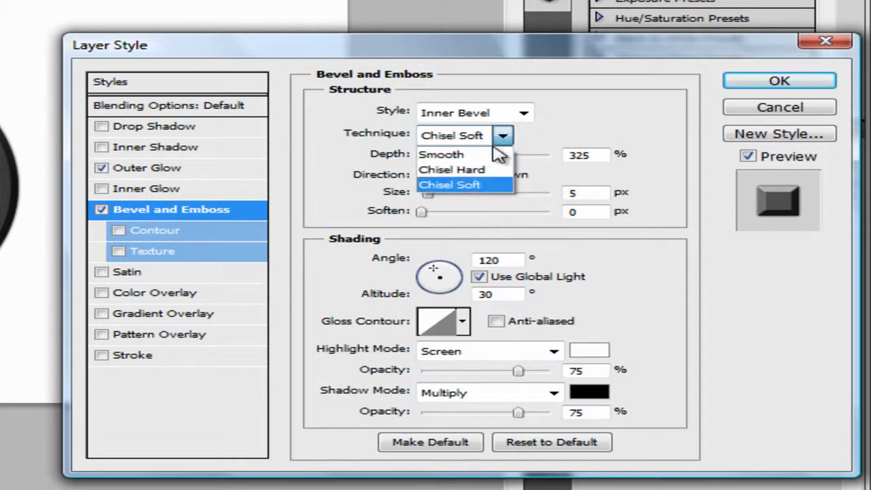
left_click(500, 148)
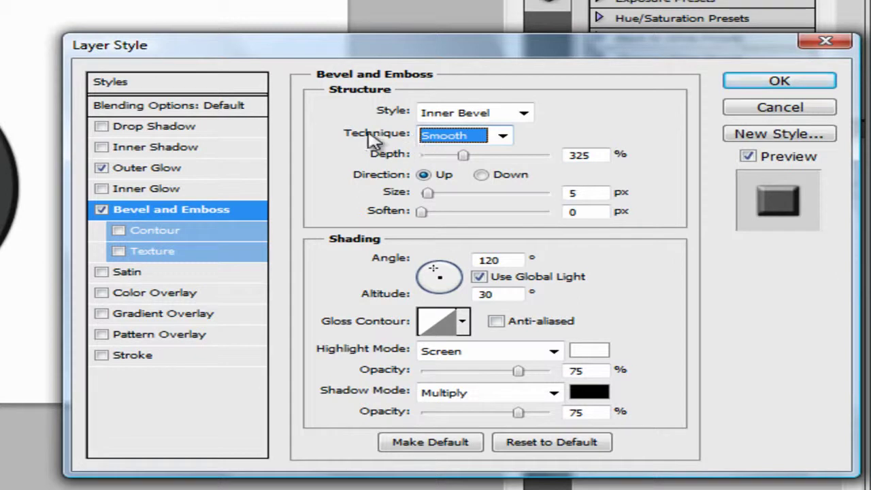
key("Tab")
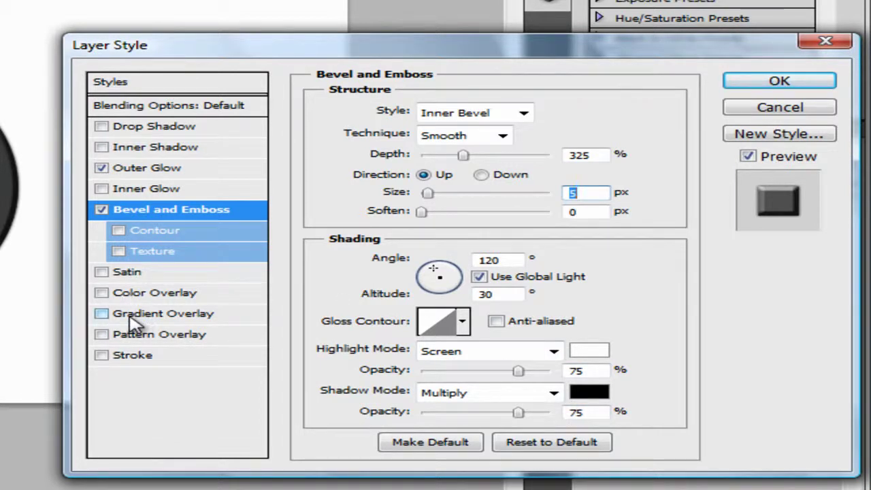
Add a Gradient Overlay to the rings and set the first color stop of its gradient to light gray at 94% brightness
left_click(102, 314)
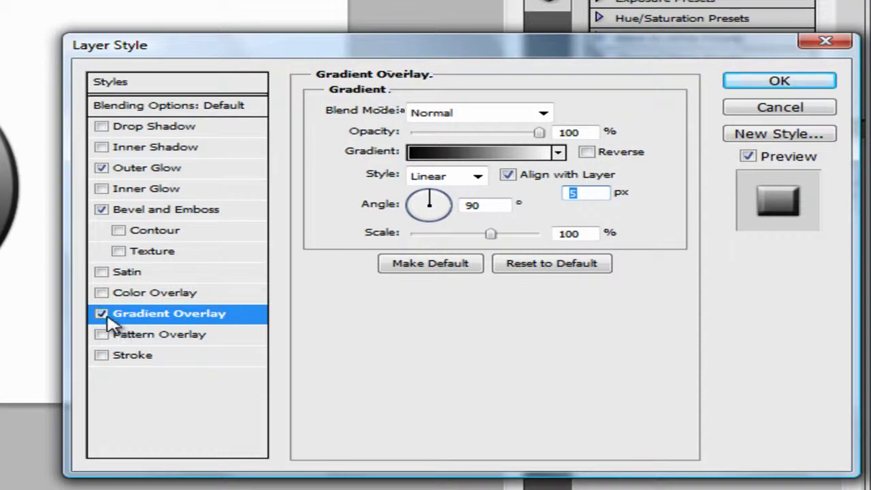
left_click(484, 154)
left_click_drag(453, 200, 423, 80)
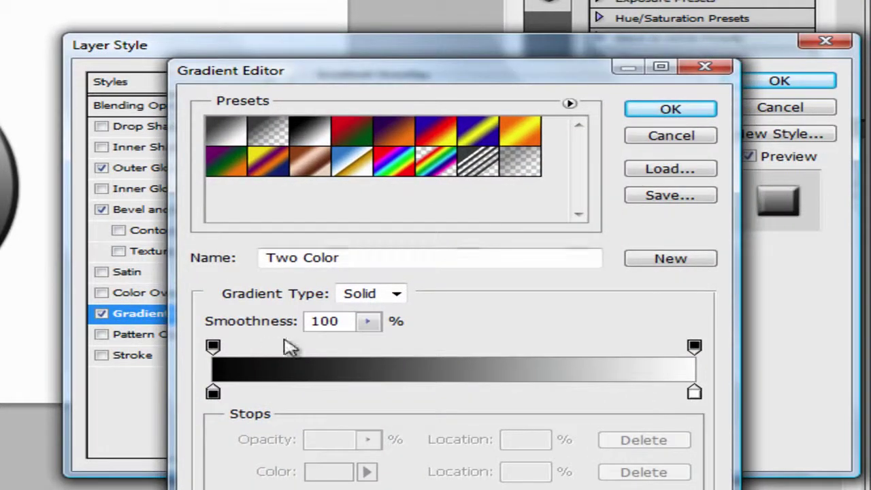
left_click(213, 393)
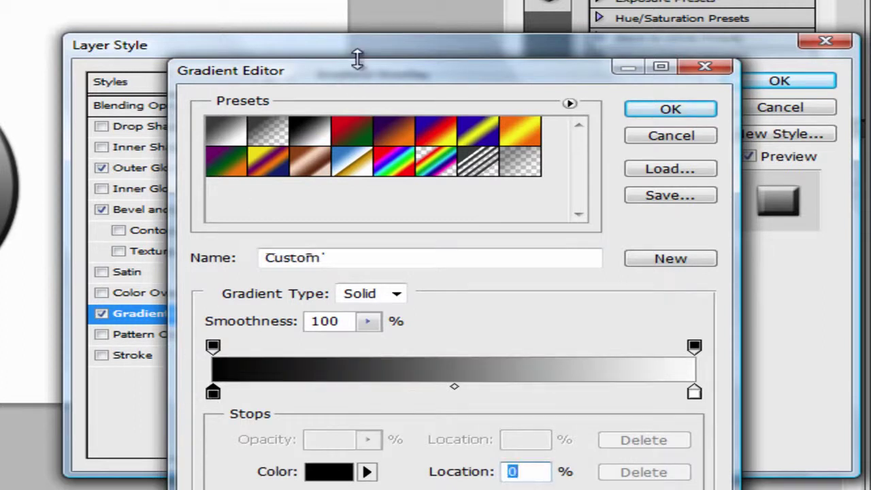
left_click_drag(347, 77, 279, 0)
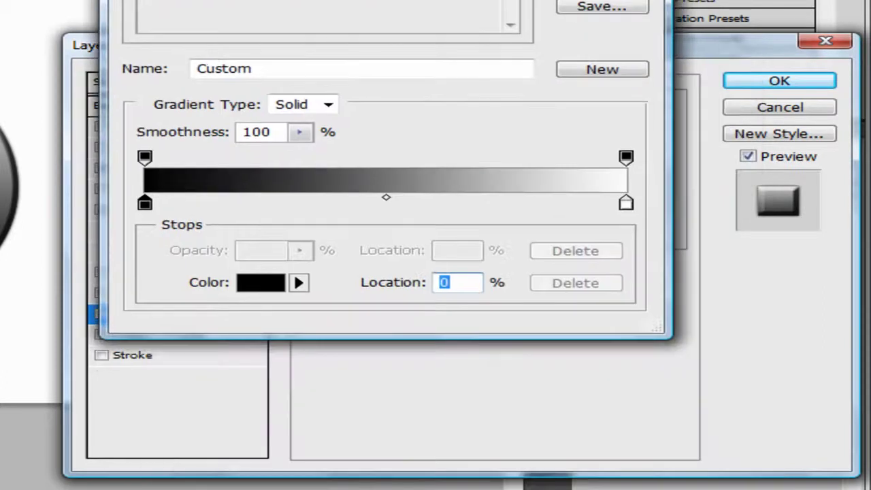
double_click(147, 207)
left_click_drag(136, 4, 253, 146)
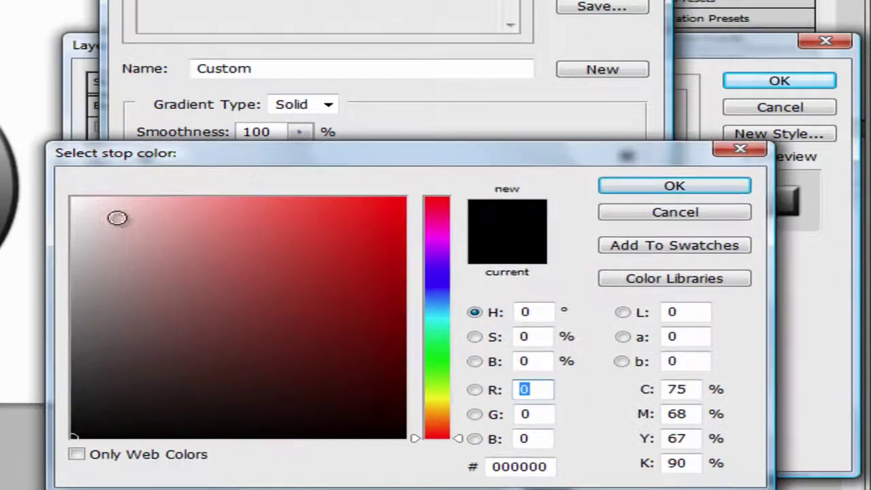
left_click(70, 214)
left_click(70, 212)
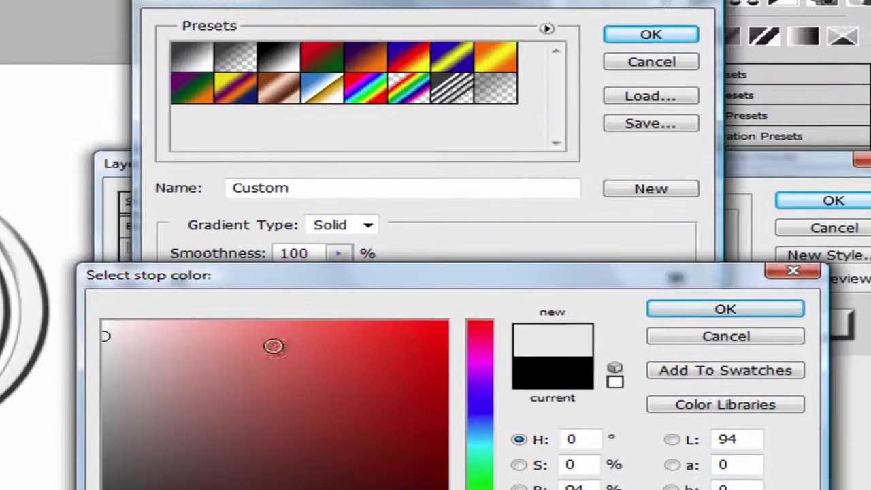
left_click(705, 331)
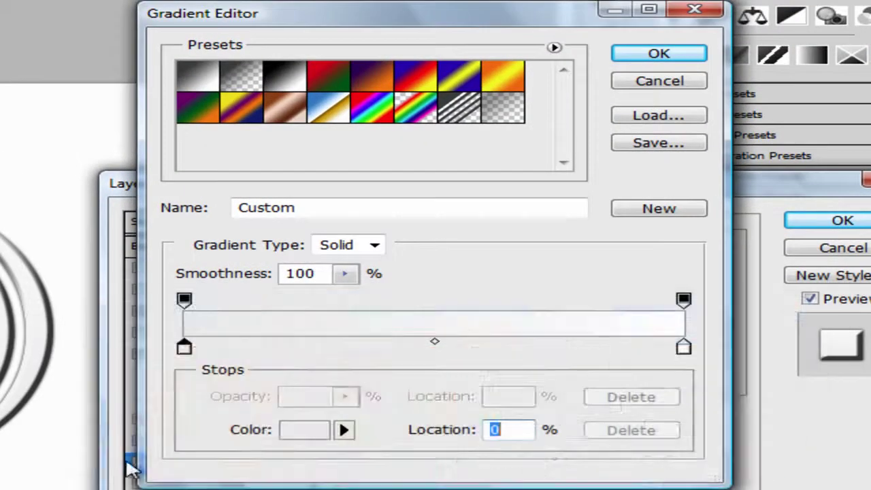
Add a gray #afafaf color stop at 5% of the gradient and a darker #757575 stop just after it
left_click(209, 349)
double_click(210, 349)
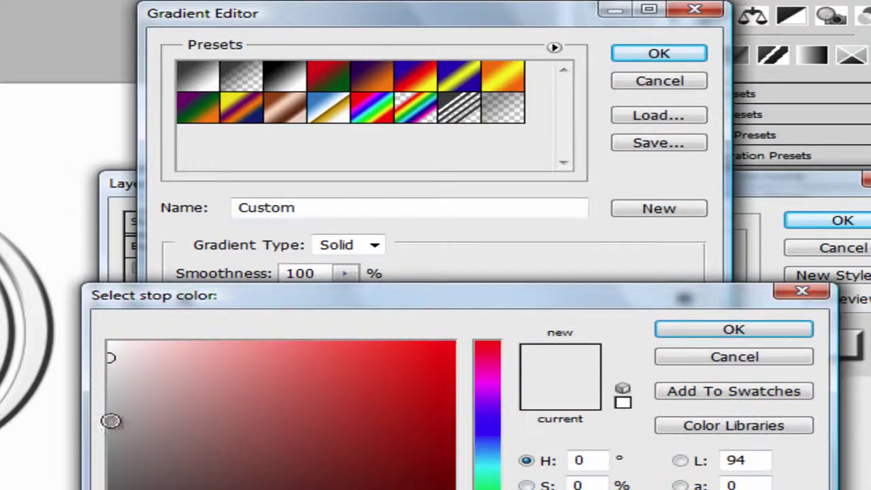
left_click(111, 420)
left_click(674, 334)
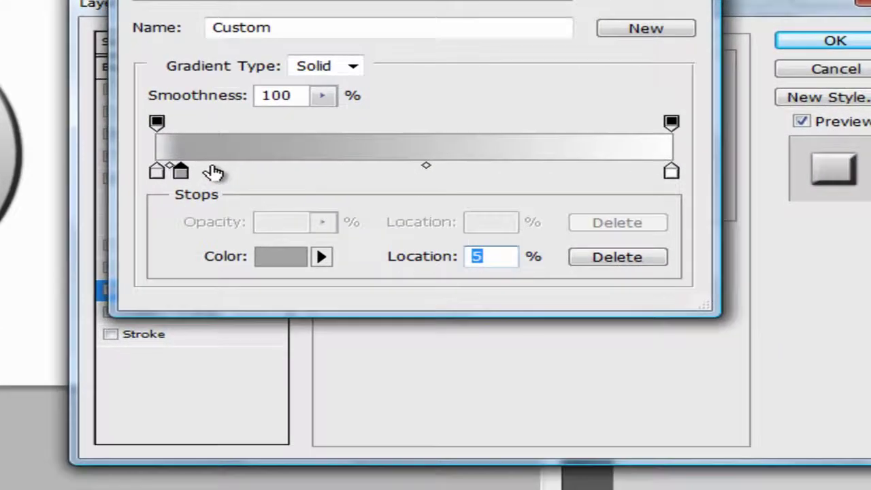
left_click(213, 172)
left_click(282, 258)
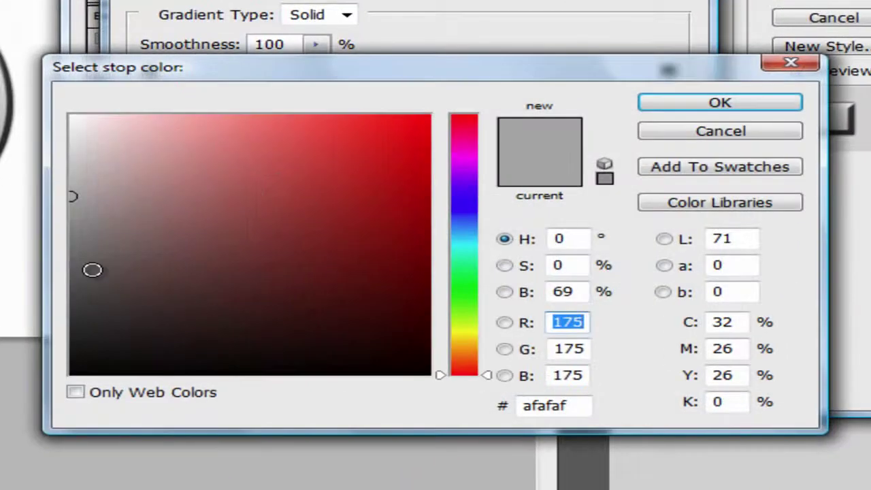
left_click(71, 255)
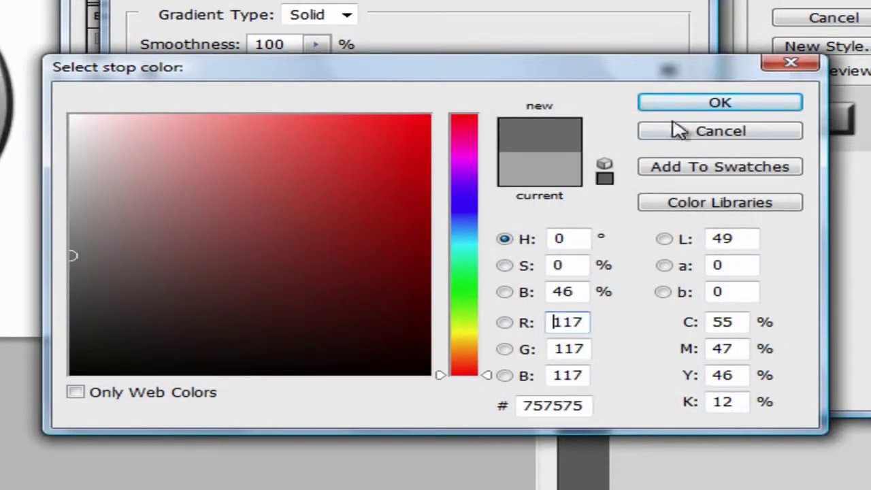
left_click(688, 101)
Add a color stop at 43% of the gradient and set it to light gray #bebebe
left_click(370, 121)
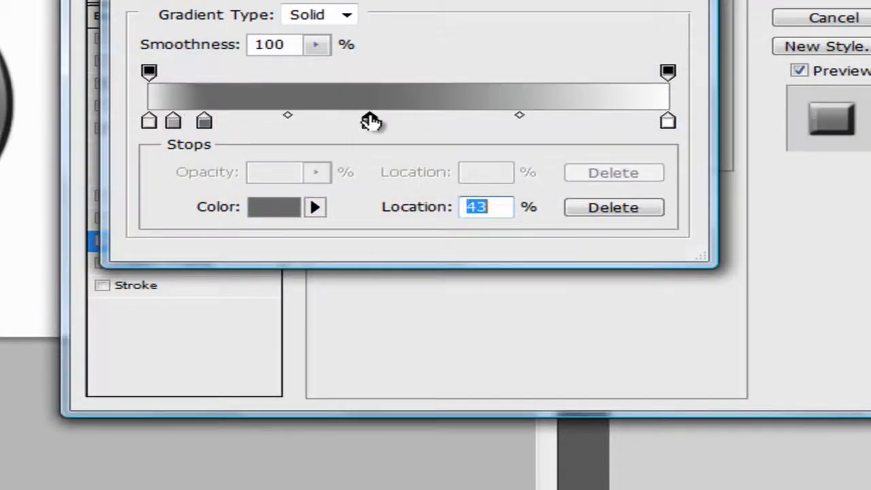
double_click(372, 124)
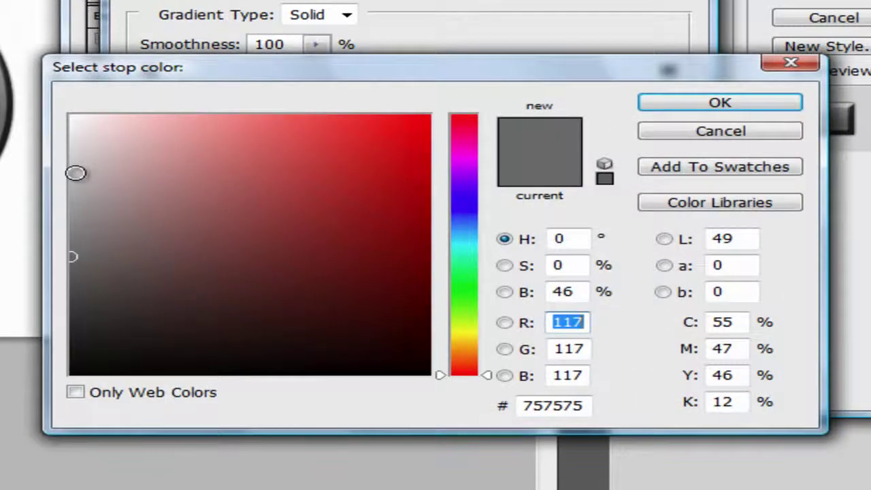
left_click(75, 171)
left_click_drag(86, 197, 86, 207)
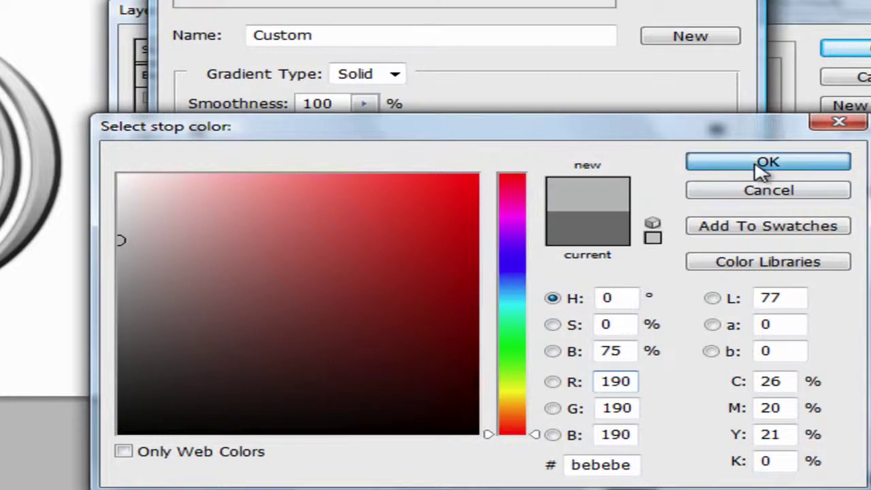
left_click(757, 166)
Add a white color stop at 47% of the gradient
left_click(432, 181)
left_click_drag(432, 182, 443, 184)
double_click(442, 181)
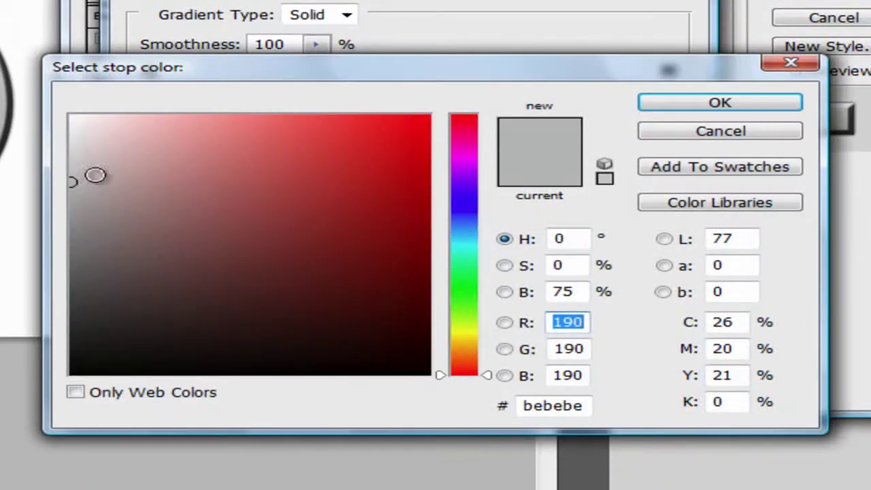
mouse_move(95, 175)
left_mouse_down()
mouse_move(58, 107)
mouse_move(68, 114)
left_mouse_up()
left_click(749, 103)
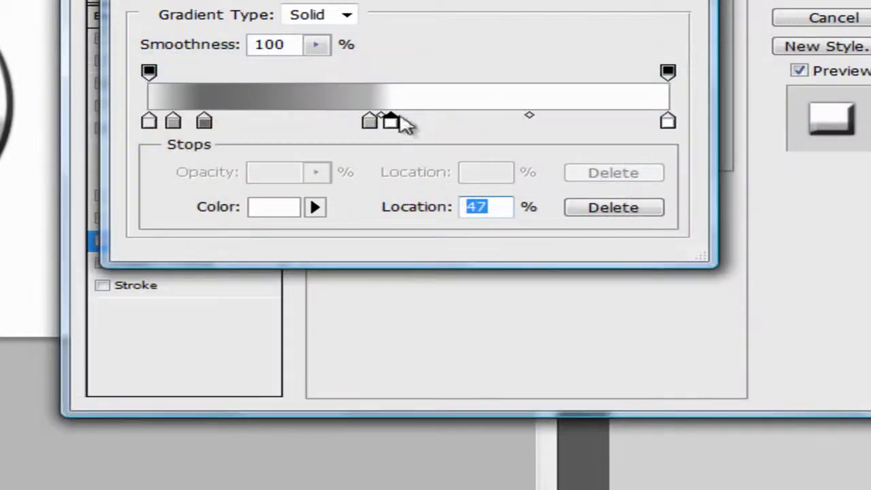
Add a color stop at 53% of the gradient and set it to gray at 68% brightness
double_click(424, 120)
left_click(77, 197)
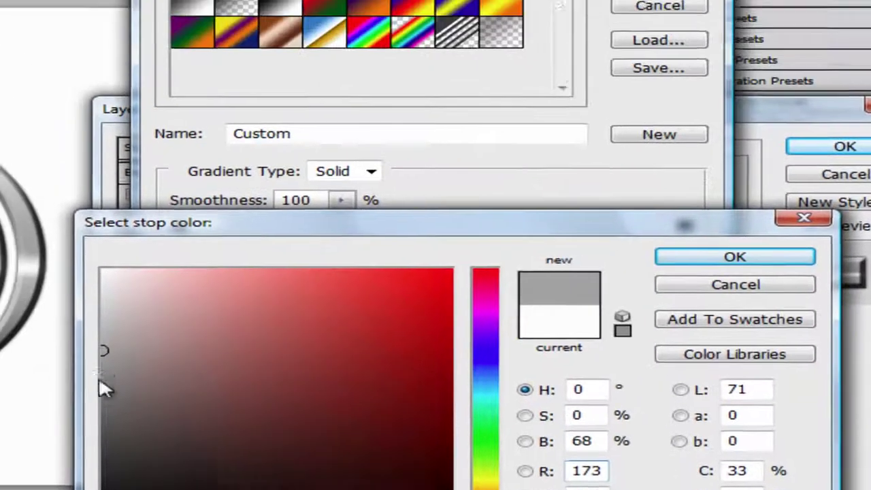
left_click(789, 333)
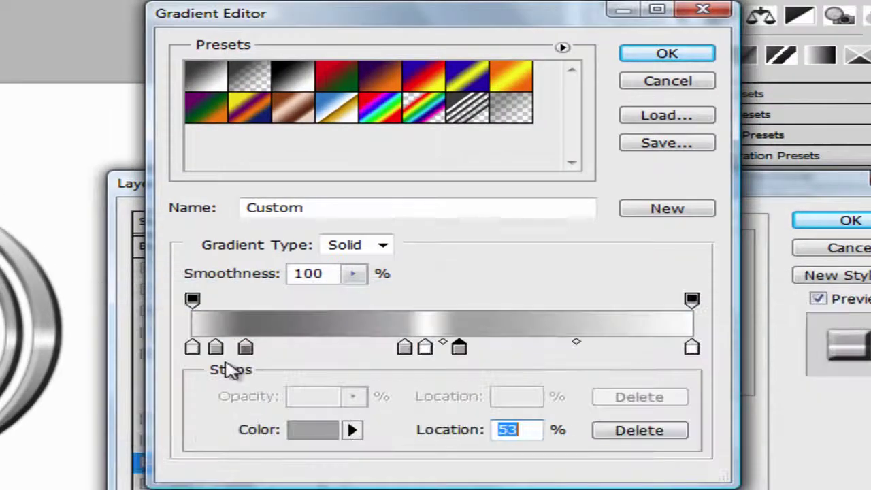
Rearrange the gradient's stops, placing the #afafaf stop after the #757575 one and the #bebebe stop at 48% after the white one
left_click_drag(241, 352, 265, 351)
left_click_drag(405, 348, 433, 350)
left_click(425, 349)
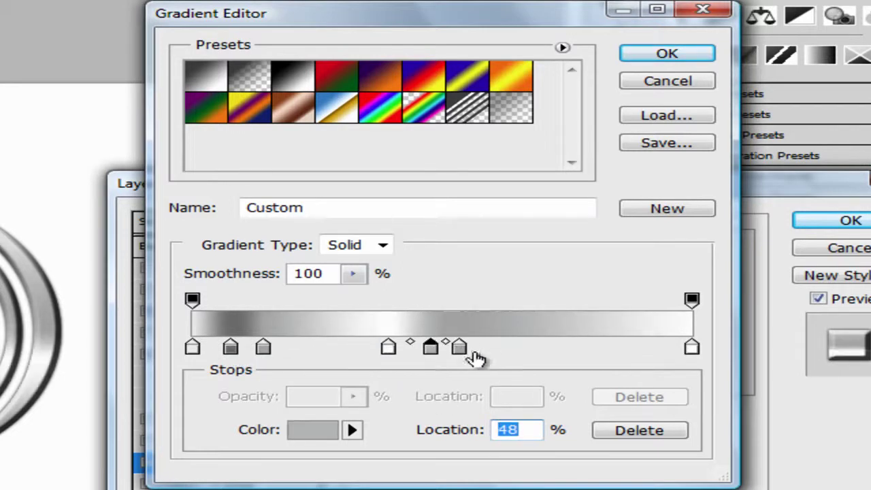
Recolor the gradient's gray stop at 54% to a dark gray
left_click(462, 349)
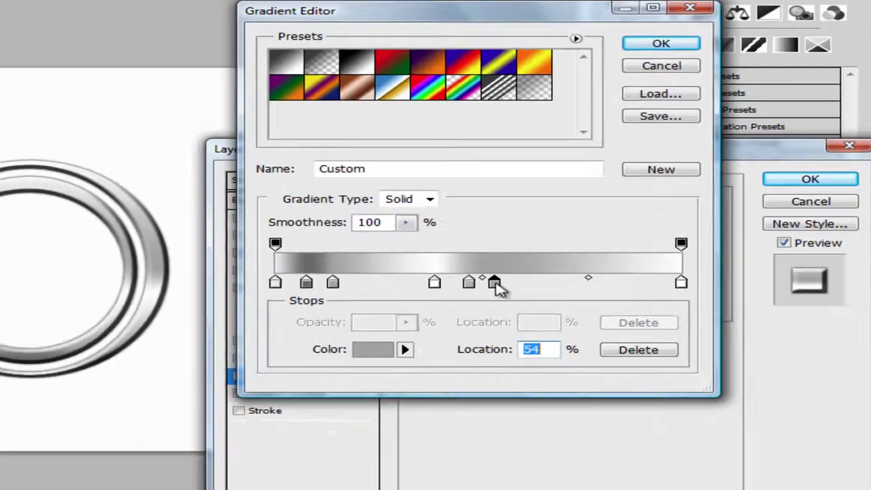
double_click(462, 348)
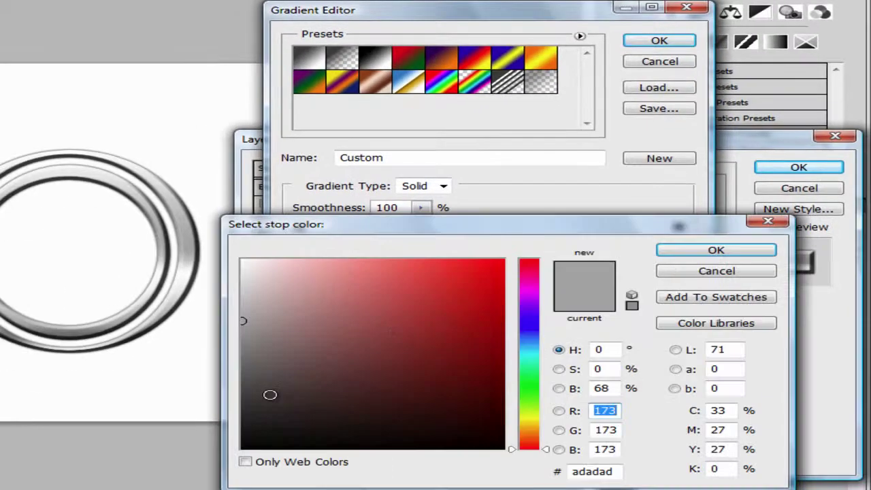
left_click(243, 380)
left_click(716, 250)
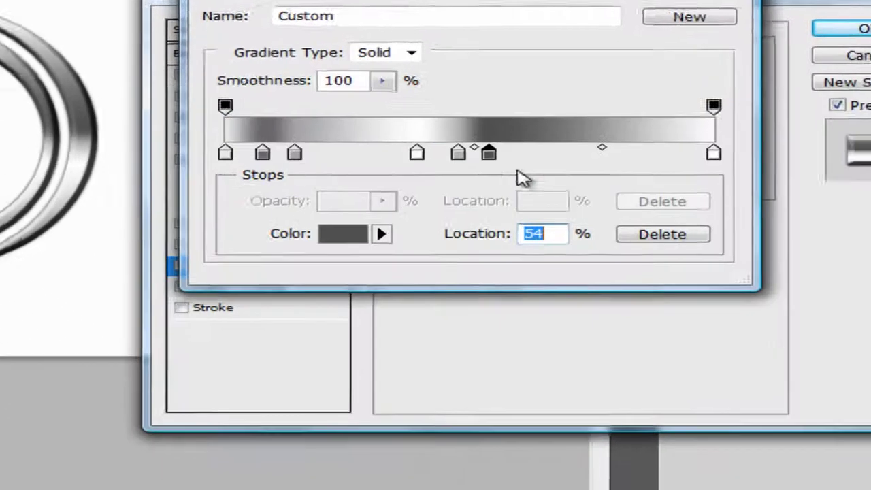
Recolor the white stop at 39% of the gradient to light gray at 85% brightness
double_click(412, 135)
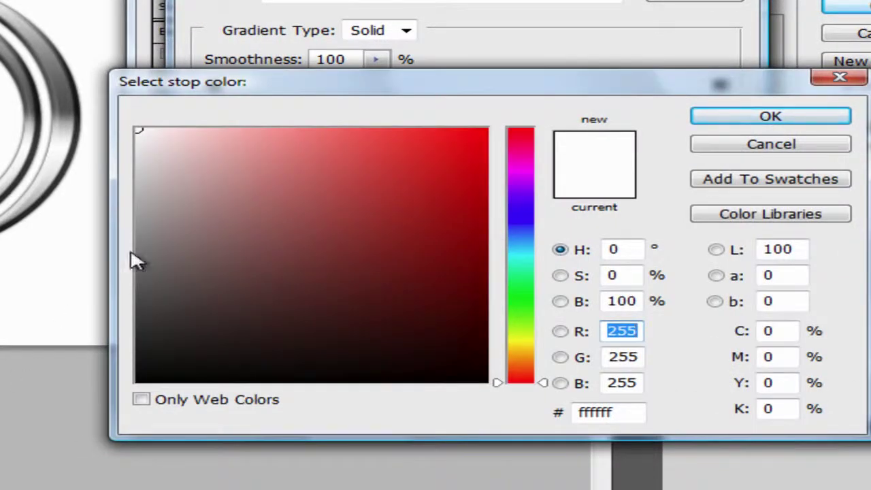
left_click(138, 204)
mouse_move(138, 204)
left_mouse_down()
mouse_move(135, 178)
mouse_move(150, 182)
mouse_move(129, 162)
mouse_move(129, 141)
mouse_move(97, 189)
mouse_move(137, 214)
mouse_move(140, 245)
mouse_move(105, 263)
left_mouse_up()
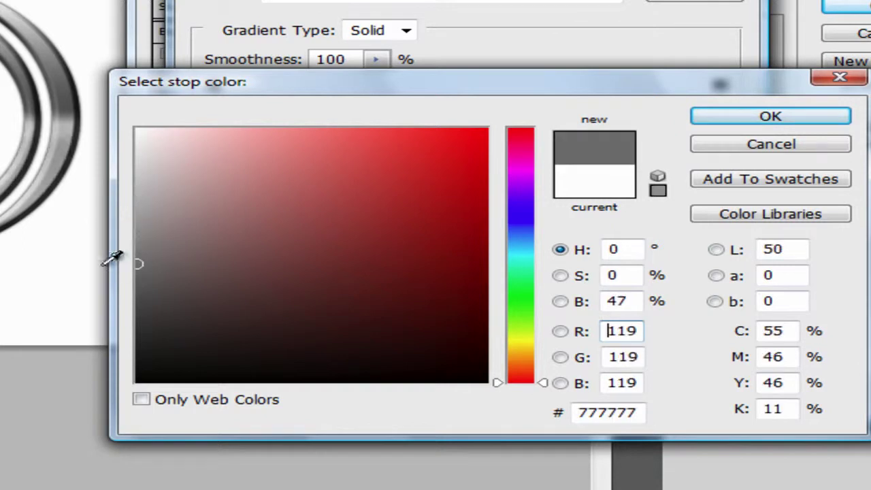
mouse_move(146, 158)
left_mouse_down()
mouse_move(132, 148)
mouse_move(171, 142)
mouse_move(171, 132)
mouse_move(123, 169)
left_mouse_up()
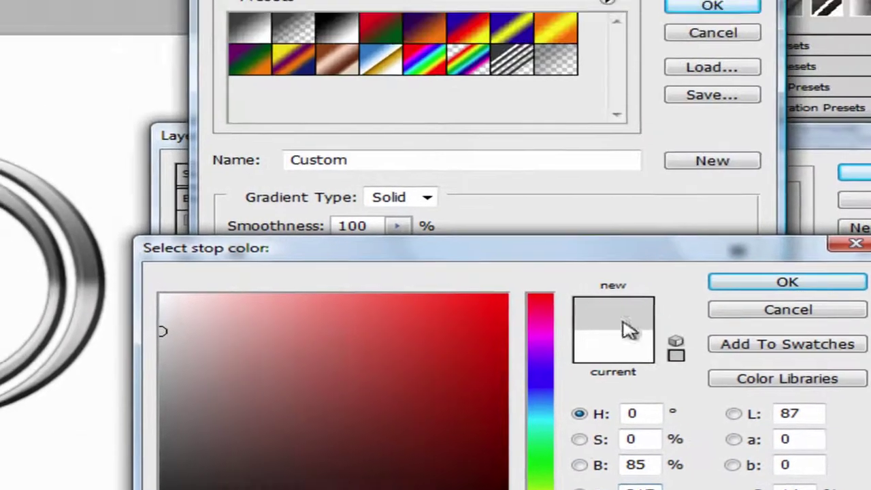
key("Return")
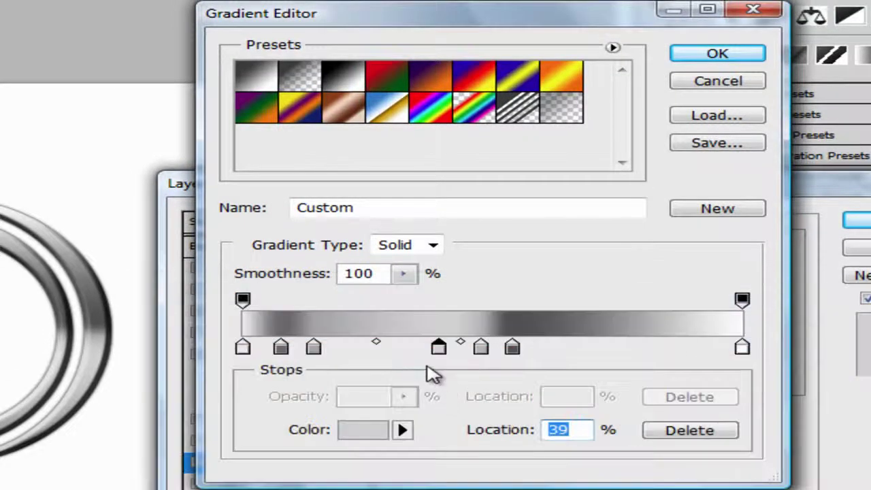
Add a color stop at 43% of the gradient and set it to white
left_click(468, 350)
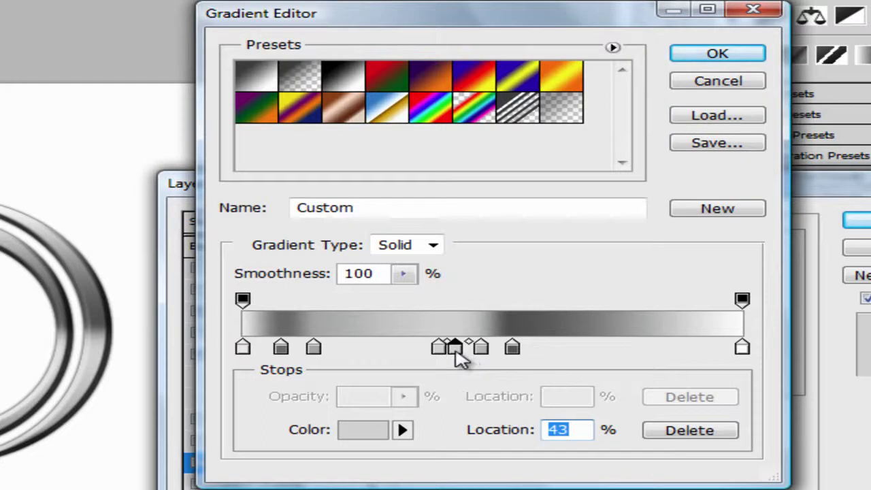
double_click(457, 349)
left_click_drag(171, 361, 166, 342)
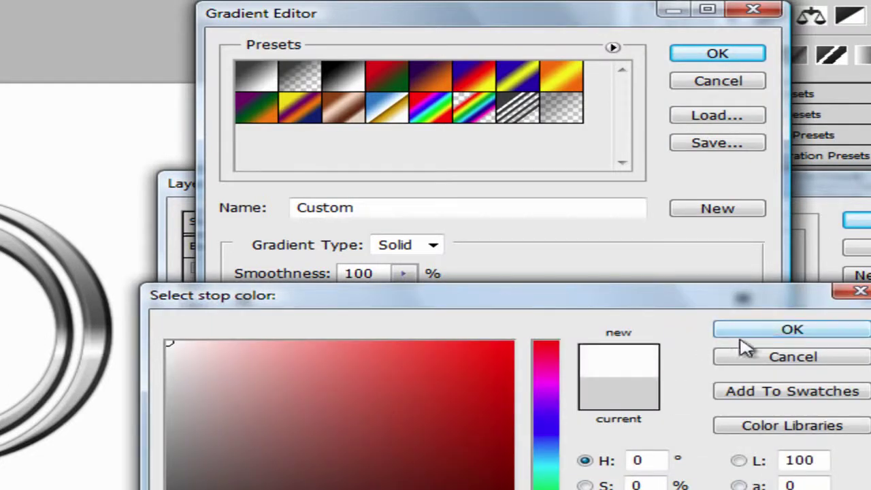
left_click(787, 332)
Add another white stop, position it at about 65% of the gradient, and move the dark gray stop to 53%
left_click(494, 350)
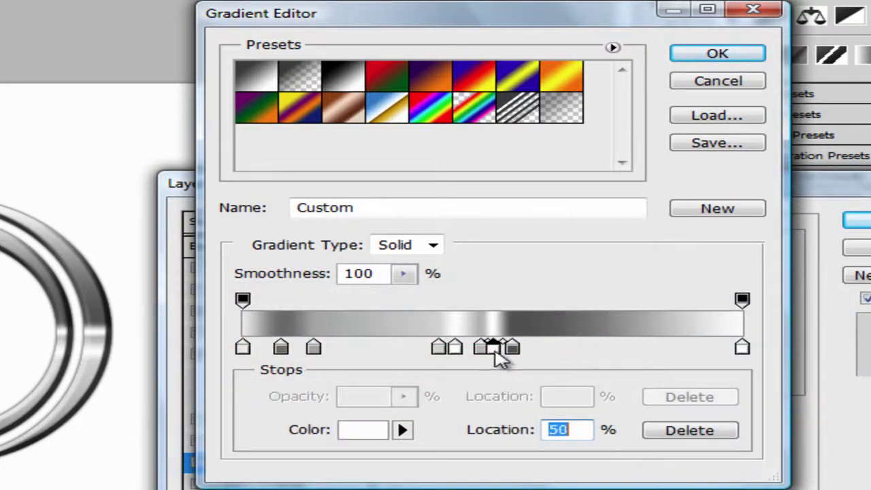
mouse_move(515, 347)
left_mouse_down()
mouse_move(526, 347)
mouse_move(501, 353)
mouse_move(566, 351)
mouse_move(510, 354)
left_mouse_up()
left_click(494, 349)
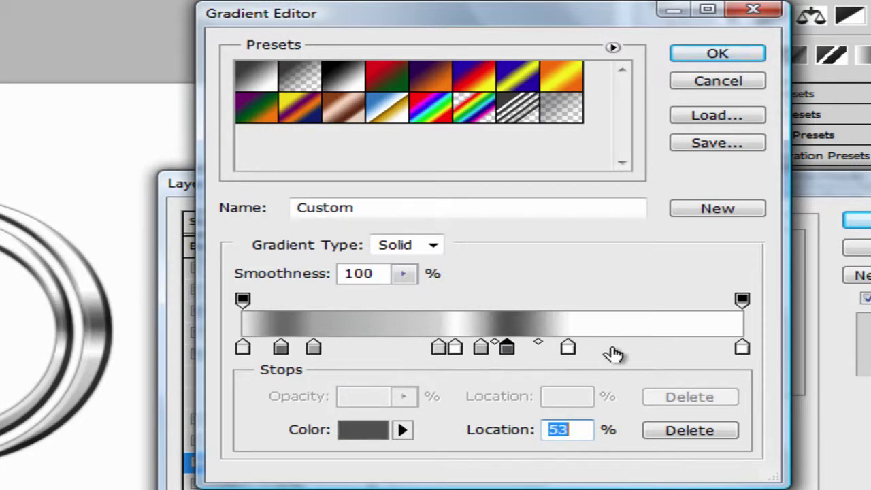
Add a color stop at 82% set to light gray, and a matching light gray stop at about 26% of the gradient
left_click(654, 349)
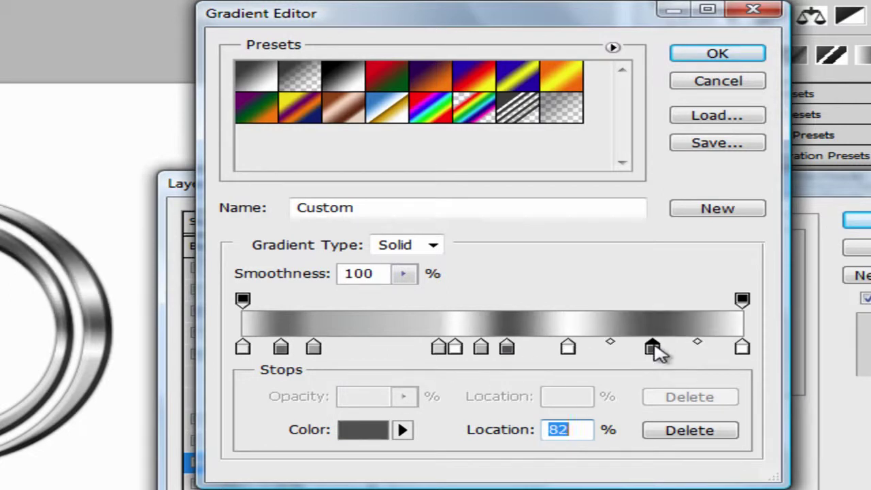
double_click(653, 349)
left_click_drag(195, 362, 169, 379)
left_click(792, 329)
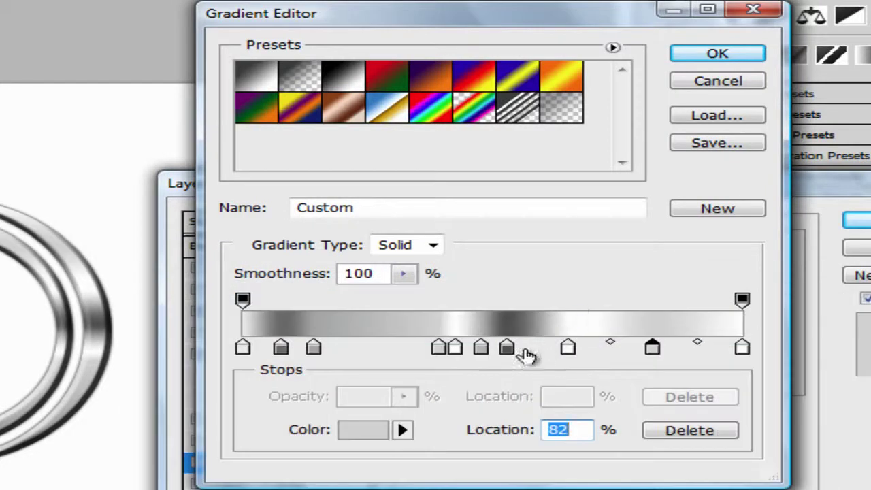
left_click(378, 347)
left_click_drag(380, 347, 376, 350)
Add a color stop at 73% of the gradient and set it to a very light gray
left_click(606, 349)
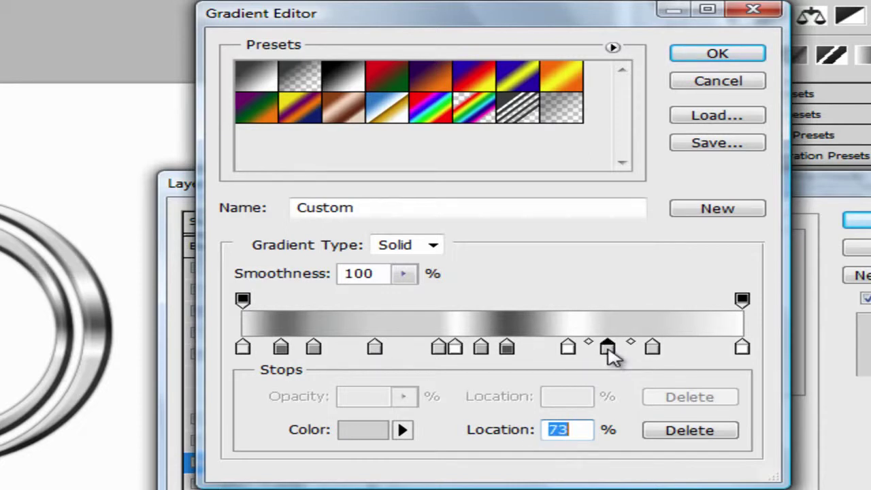
double_click(608, 349)
mouse_move(176, 351)
left_mouse_down()
mouse_move(169, 371)
mouse_move(178, 376)
mouse_move(170, 360)
left_mouse_up()
left_click(749, 332)
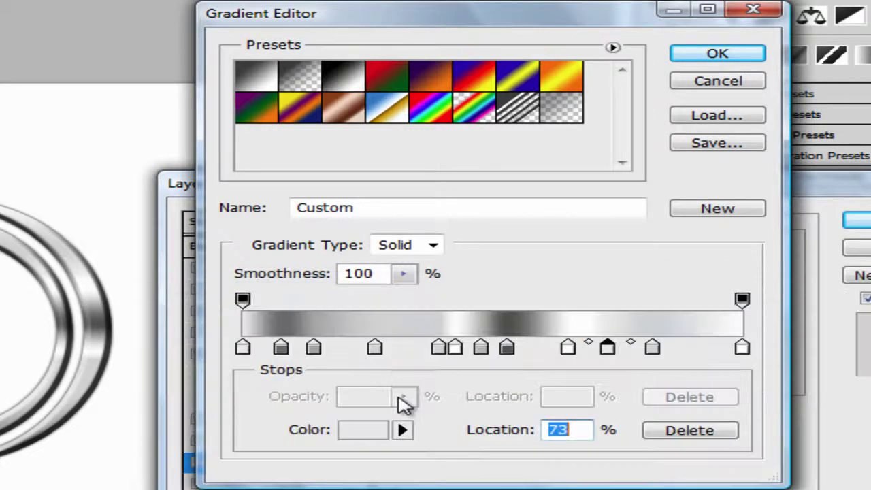
Move the gradient's first white stop to 2%, then accept the gradient and apply the layer style
left_click(282, 350)
left_click(314, 350)
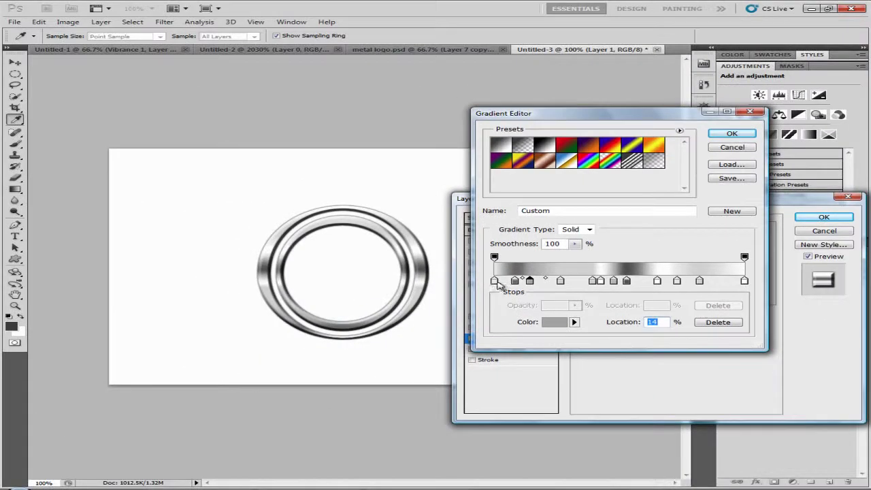
left_click_drag(495, 282, 499, 282)
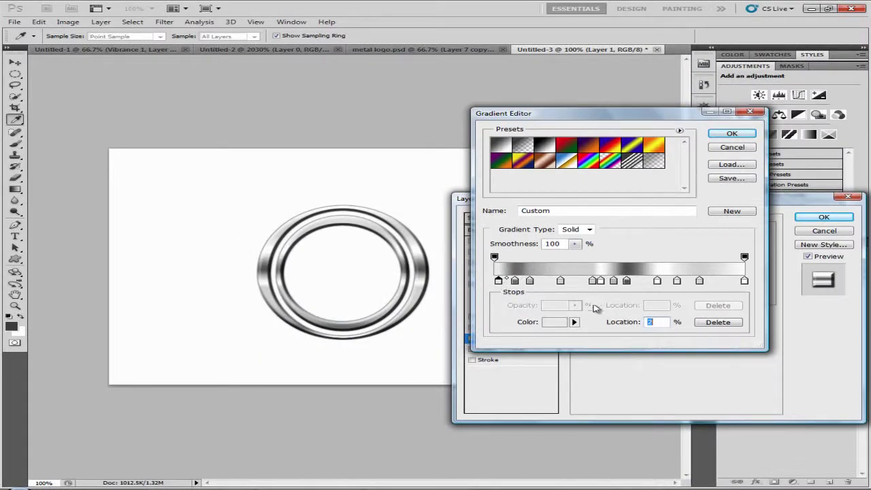
left_click(732, 133)
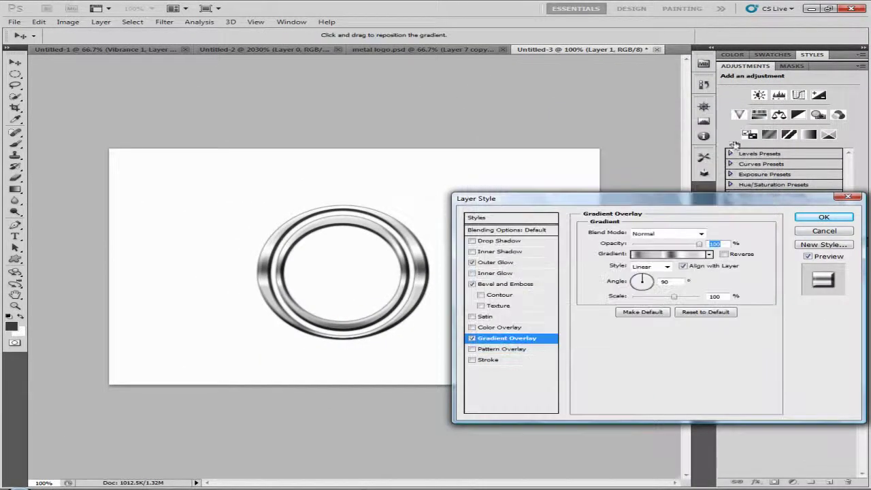
left_click(848, 220)
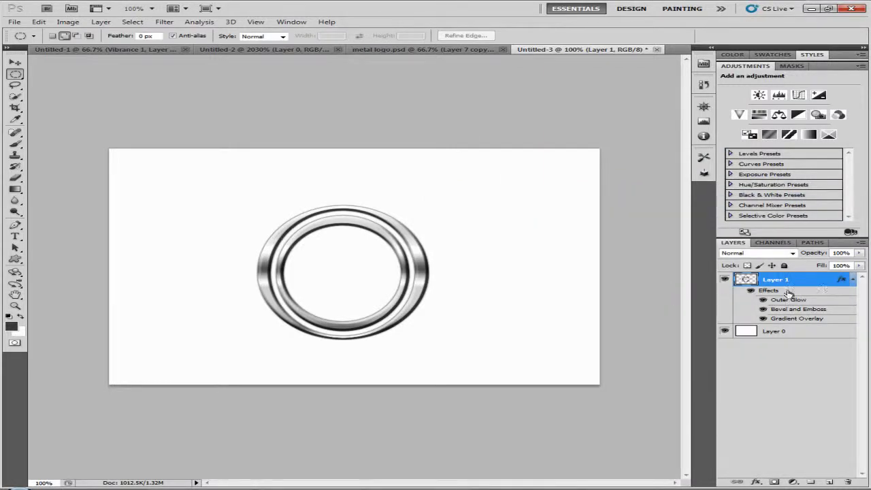
Look at the finished rings in metal logo.psd for comparison and return to the Untitled-3 document
key("ctrl+c")
left_click(422, 167)
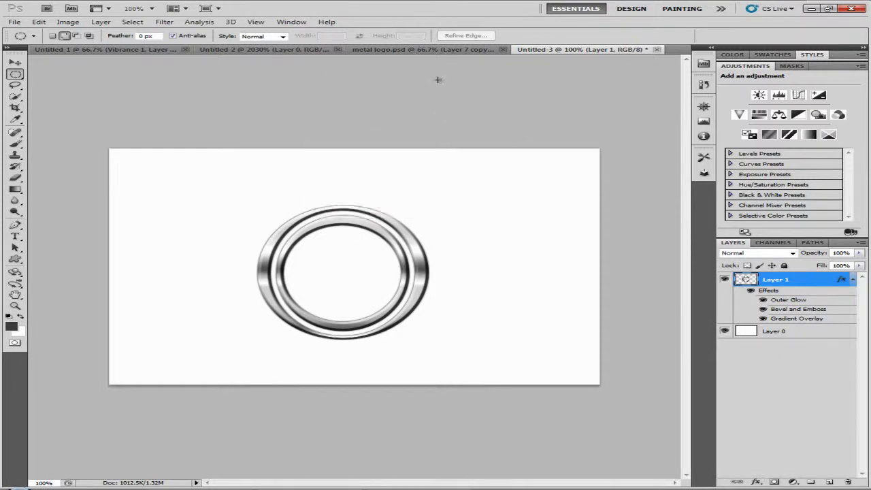
left_click(457, 50)
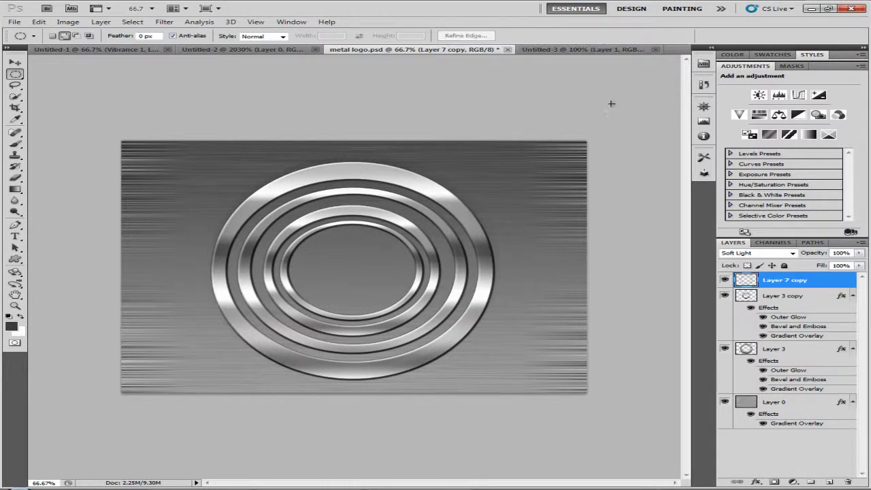
left_click(584, 50)
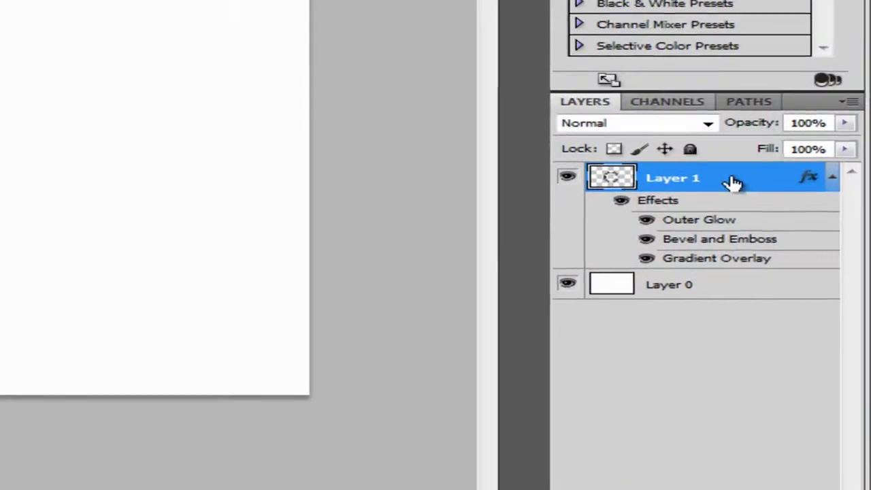
Reopen Layer 1's Bevel and Emboss settings and try several gloss contour presets, choosing the shallow cove curve
double_click(799, 246)
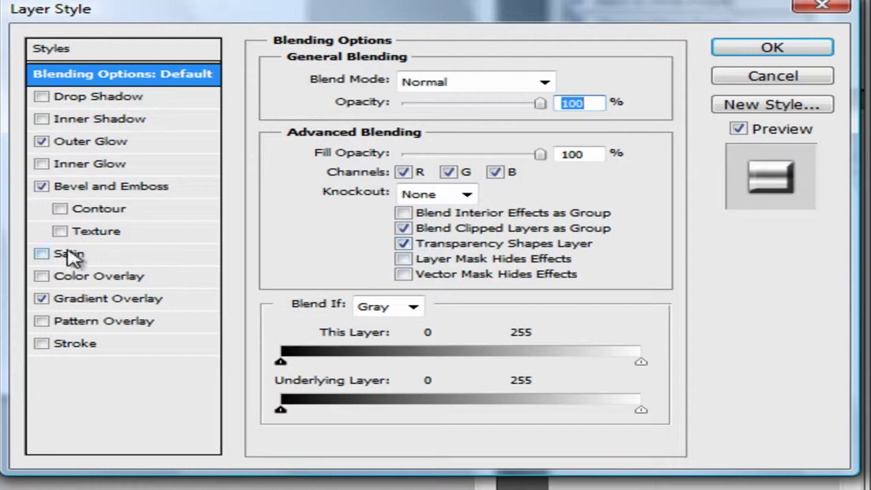
left_click(170, 189)
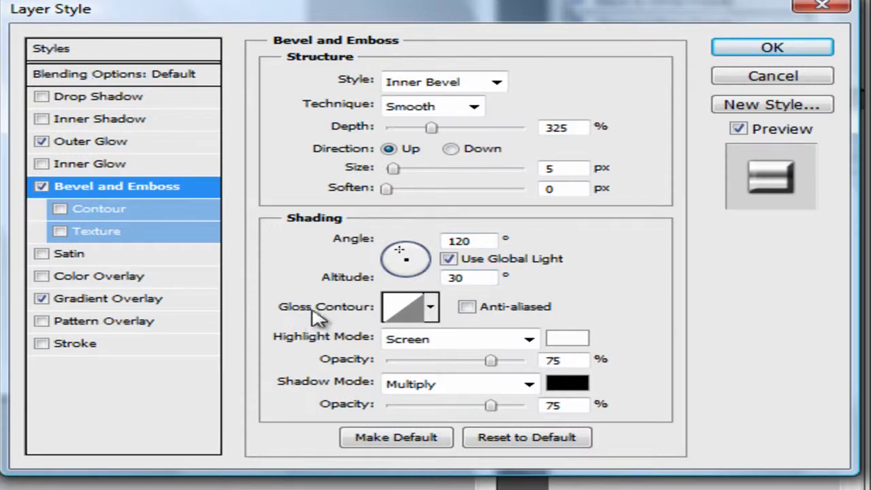
left_click(431, 315)
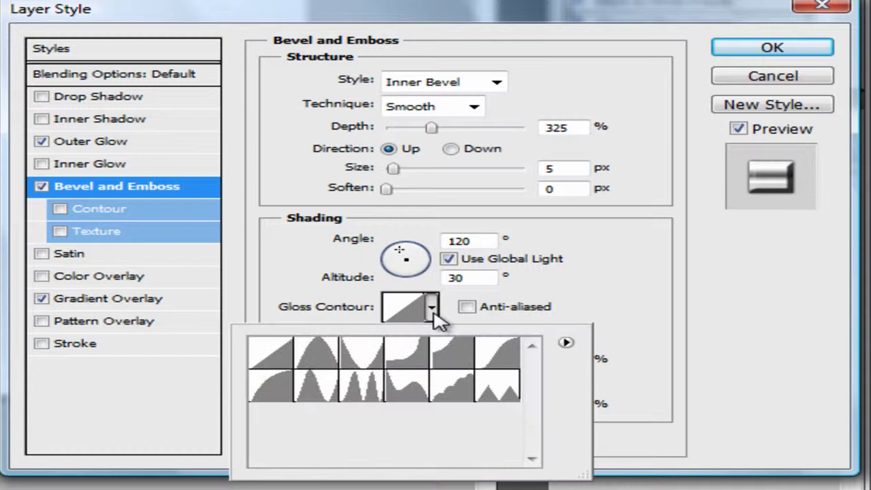
left_click(318, 360)
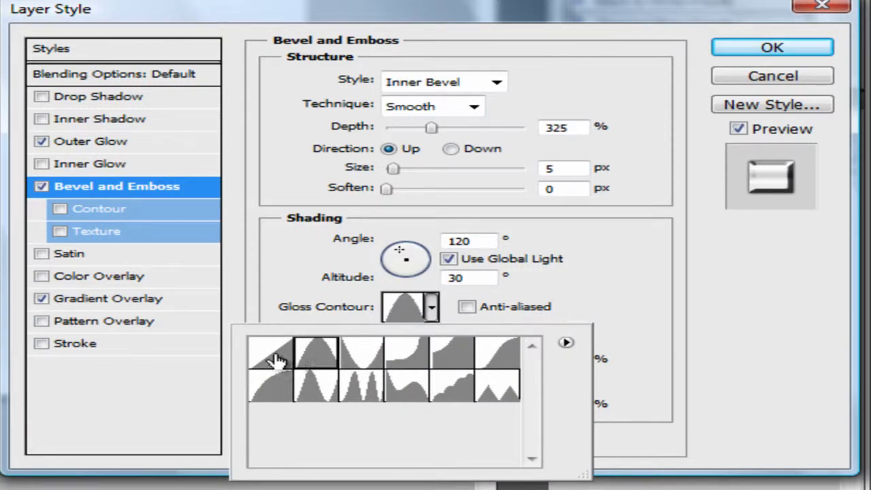
left_click(275, 358)
left_click(320, 362)
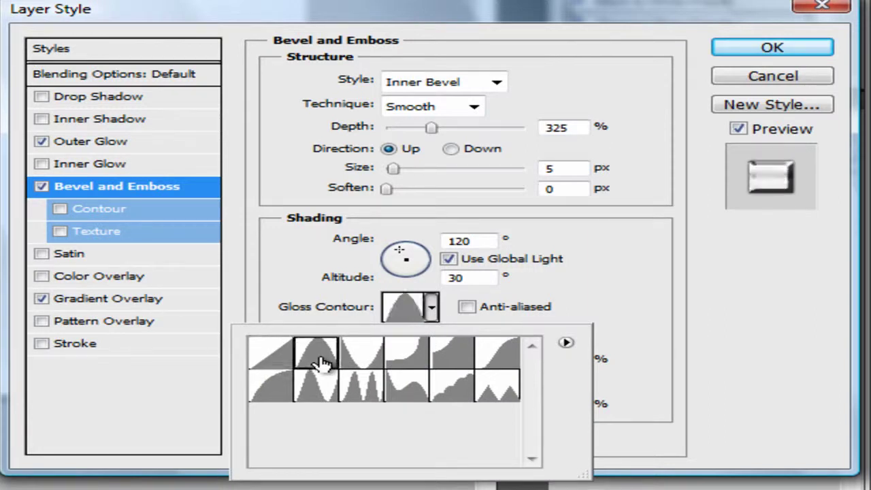
left_click(378, 362)
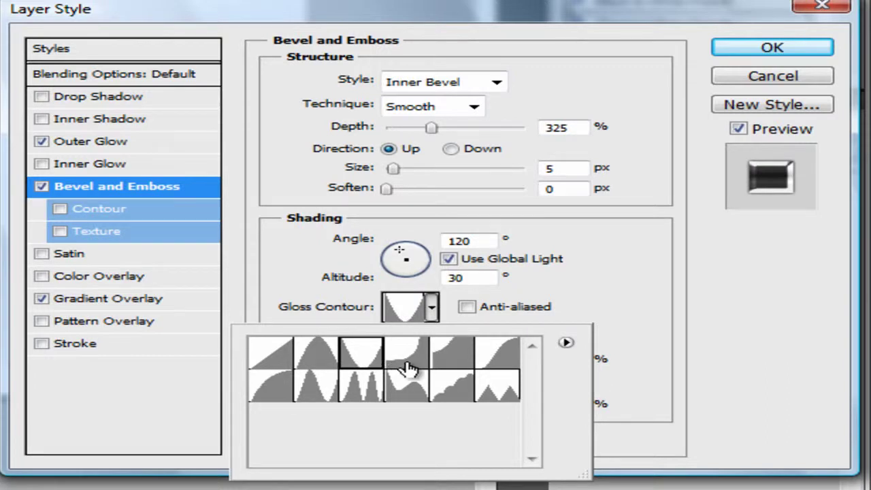
left_click(407, 368)
left_click(454, 370)
key("Return")
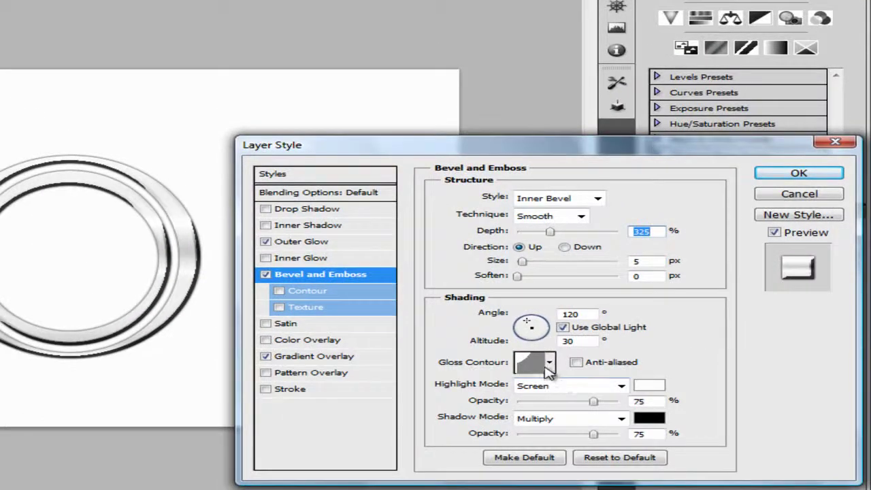
left_click(526, 369)
left_click_drag(132, 105, 143, 113)
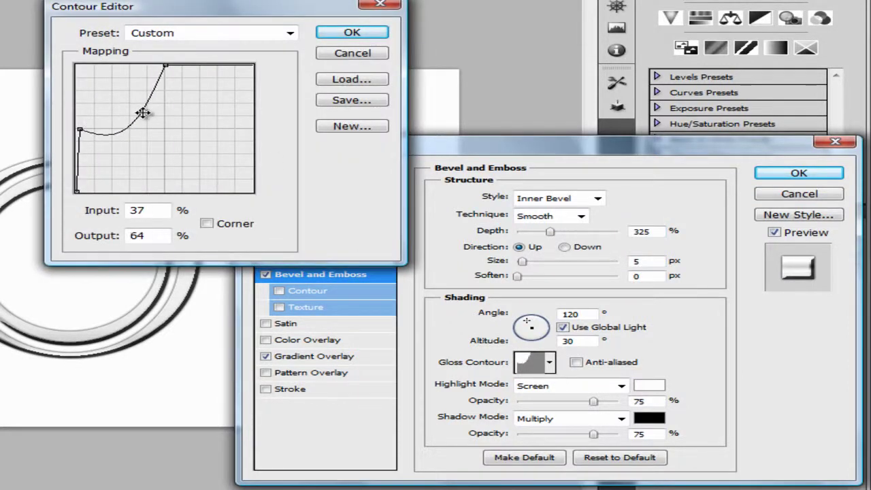
left_click(366, 57)
Compare further gloss contour presets for Layer 1's bevel, choose the single-peak Ring curve, and apply the layer style
left_click(551, 364)
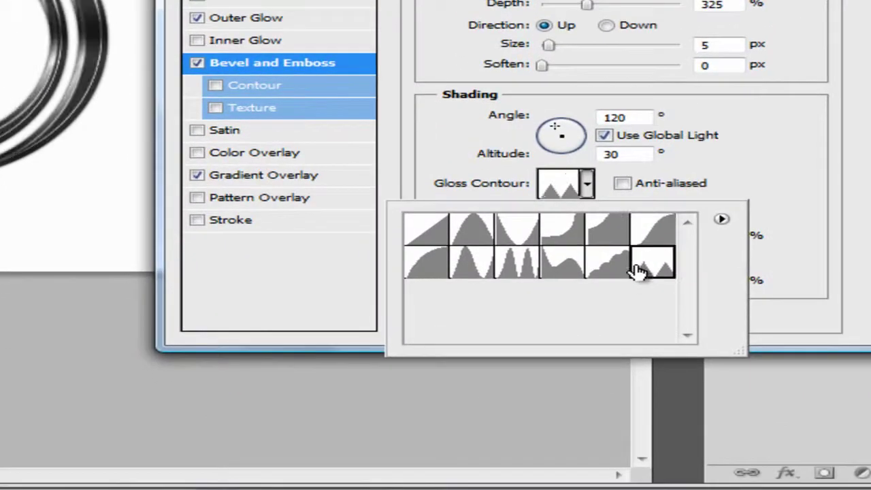
left_click(592, 423)
left_click(514, 262)
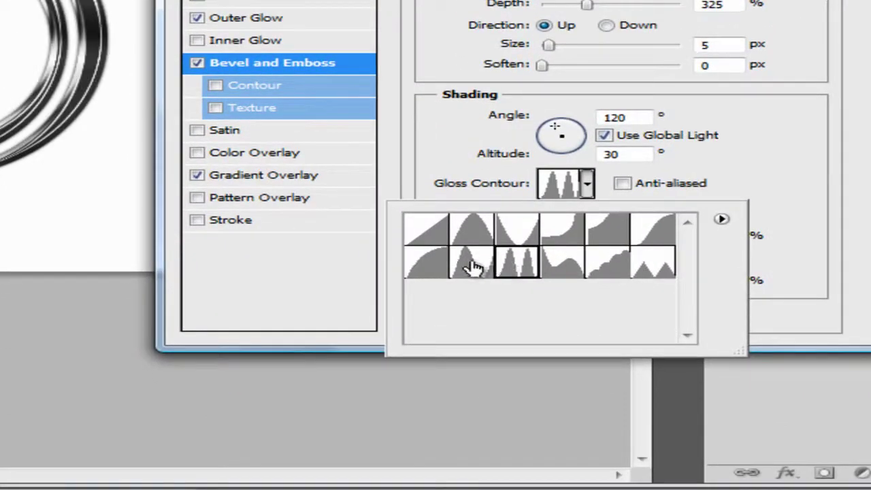
left_click(472, 265)
left_click(525, 266)
left_click(563, 265)
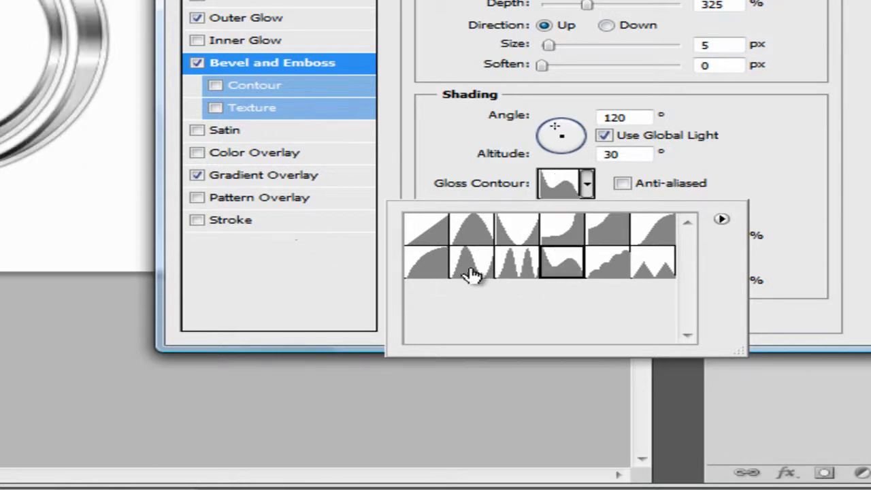
left_click(436, 270)
left_click(431, 233)
left_click(503, 237)
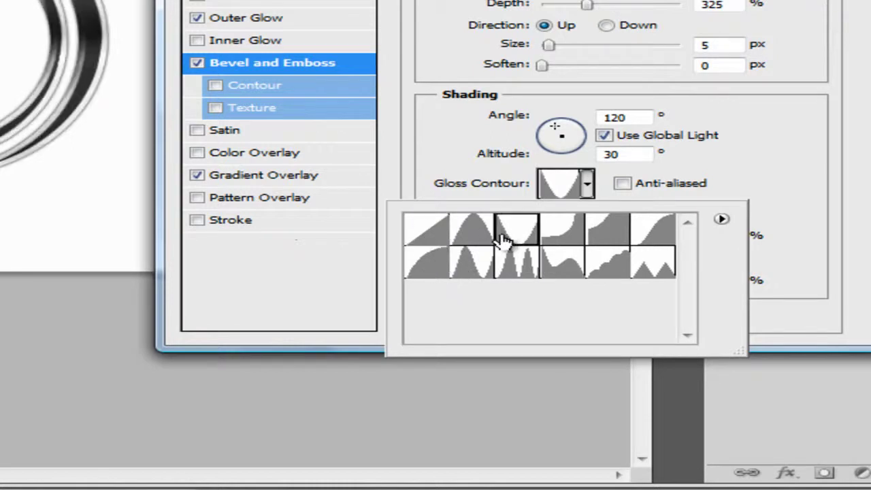
left_click(436, 271)
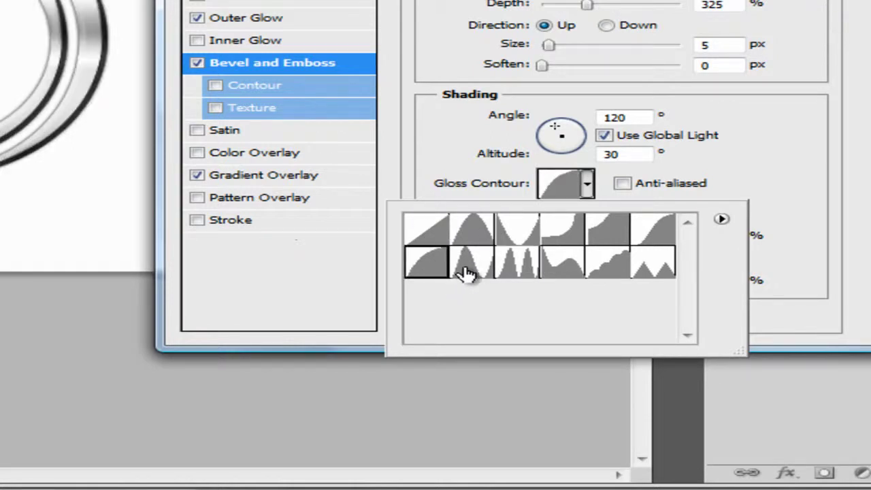
left_click(553, 237)
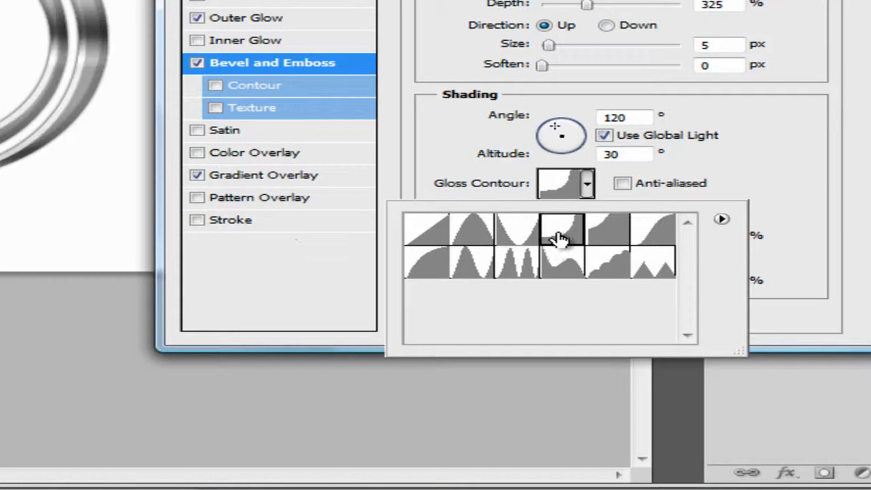
left_click(439, 273)
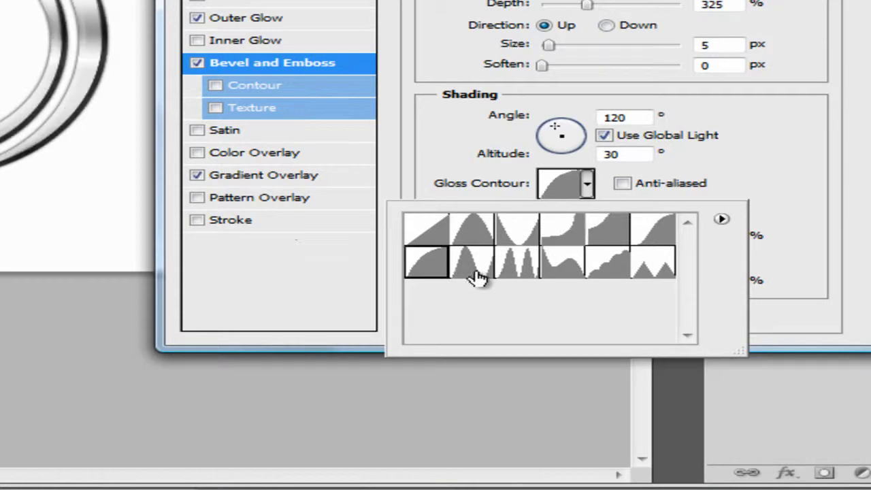
left_click(479, 278)
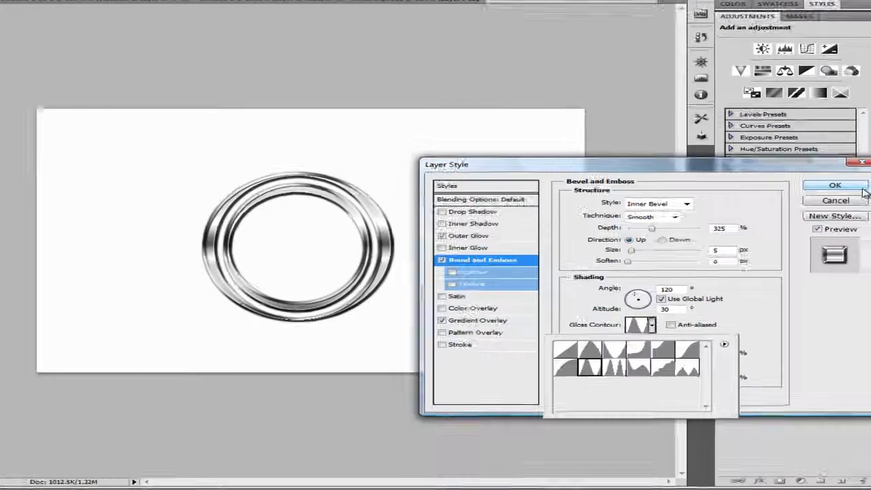
key("Return")
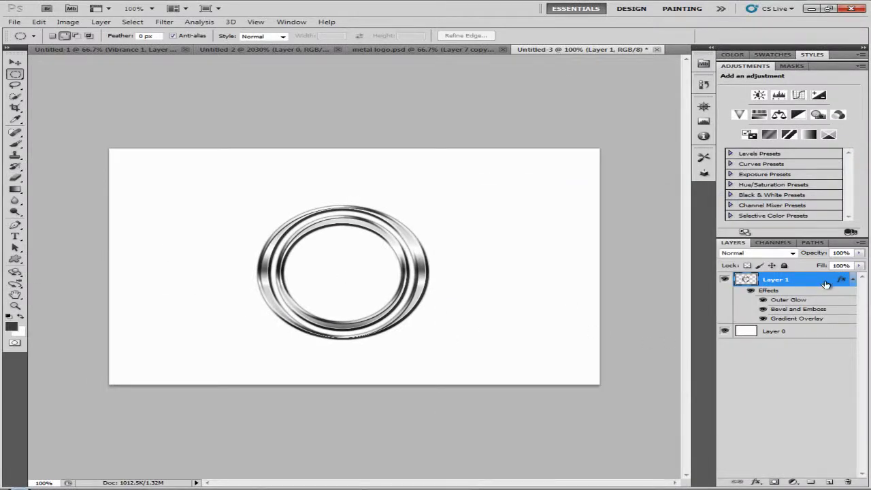
Add a new layer and draw a dark Circle Thin Frame custom shape on it, covering the inner ring
left_click(831, 482)
left_click_drag(15, 259, 71, 309)
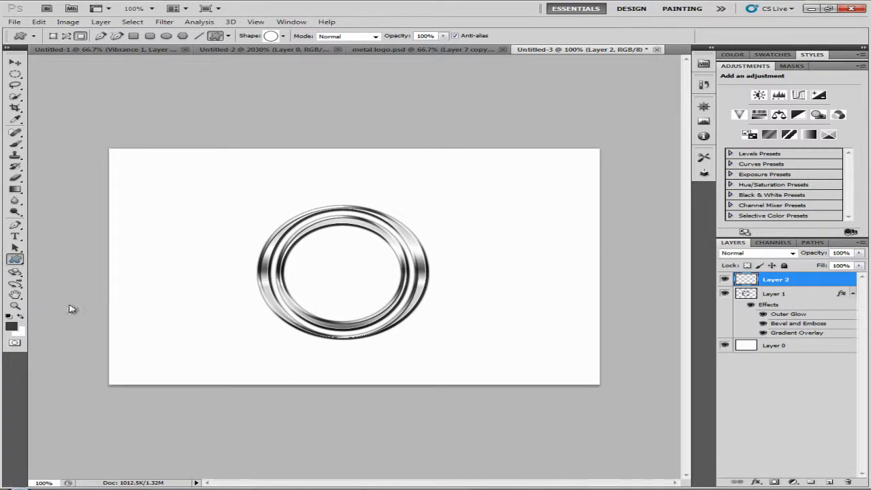
left_click(283, 36)
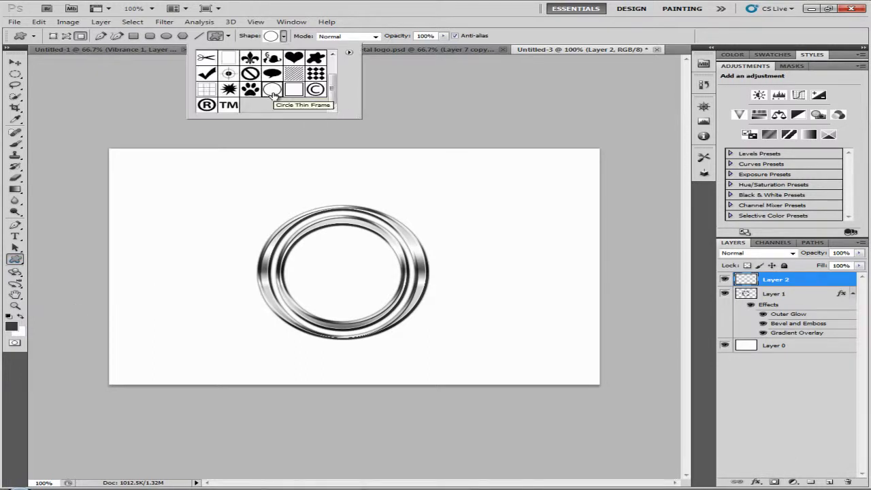
left_click(284, 37)
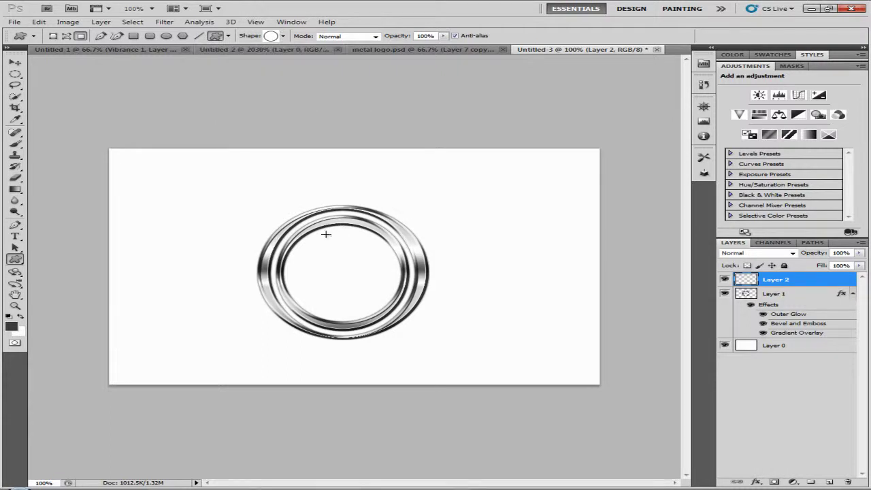
left_click_drag(308, 230, 407, 330)
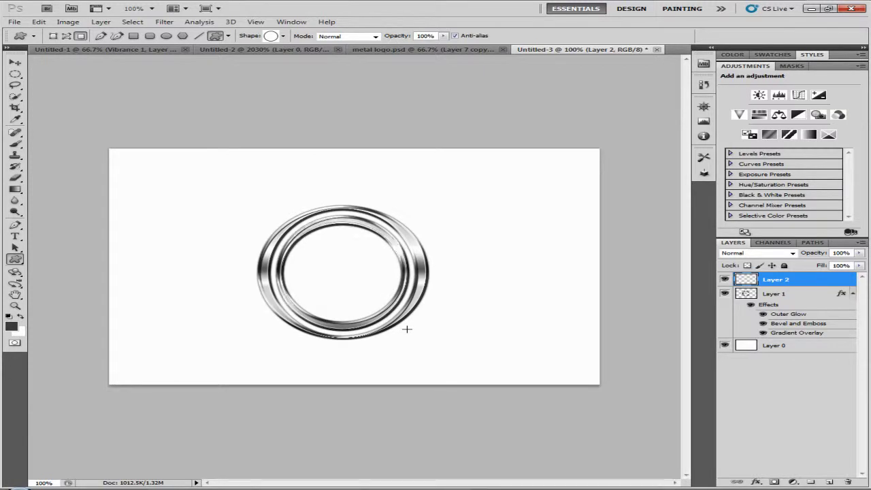
left_click_drag(407, 329, 408, 329)
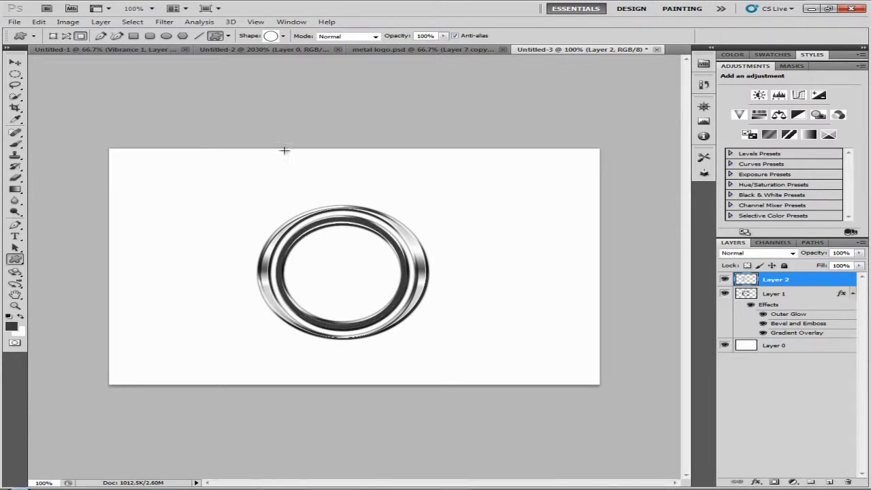
Add 125% Gaussian monochromatic noise to the new dark ring on Layer 2
left_click(164, 22)
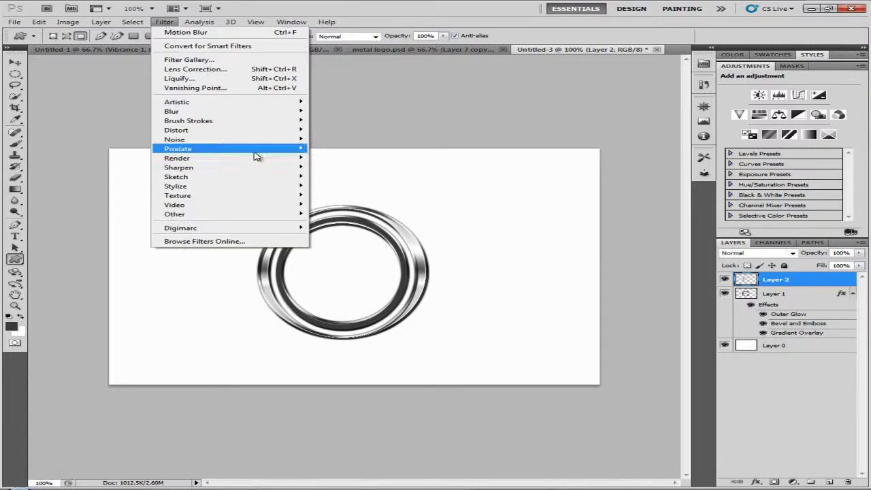
mouse_move(257, 139)
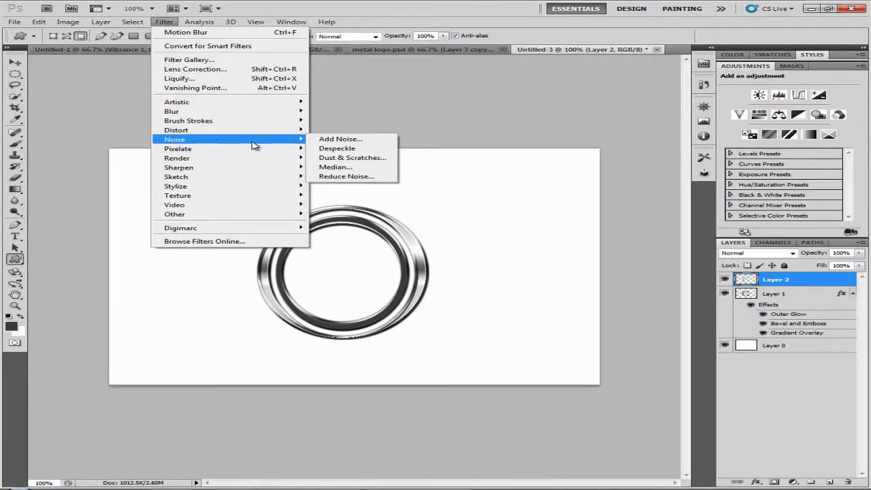
left_click(331, 140)
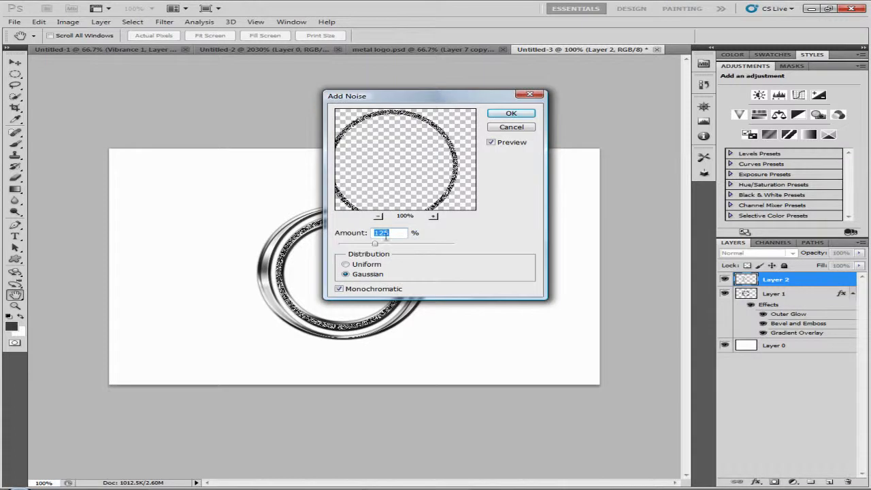
left_click(346, 265)
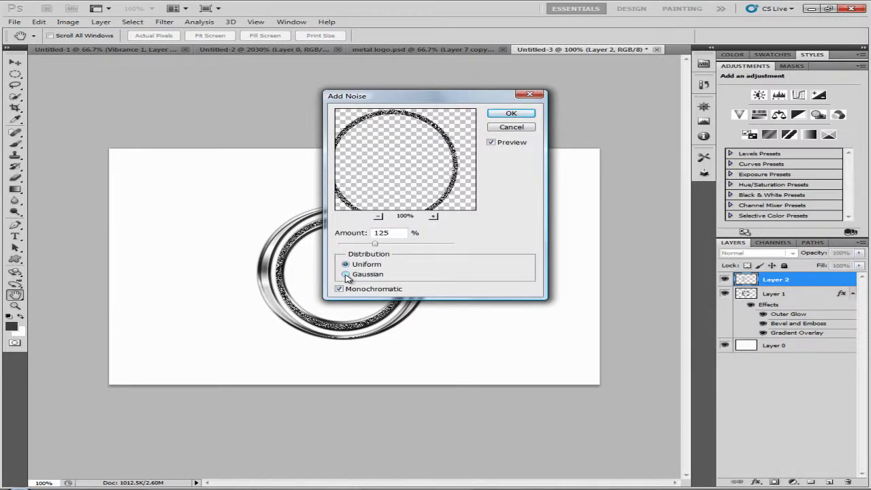
left_click(345, 275)
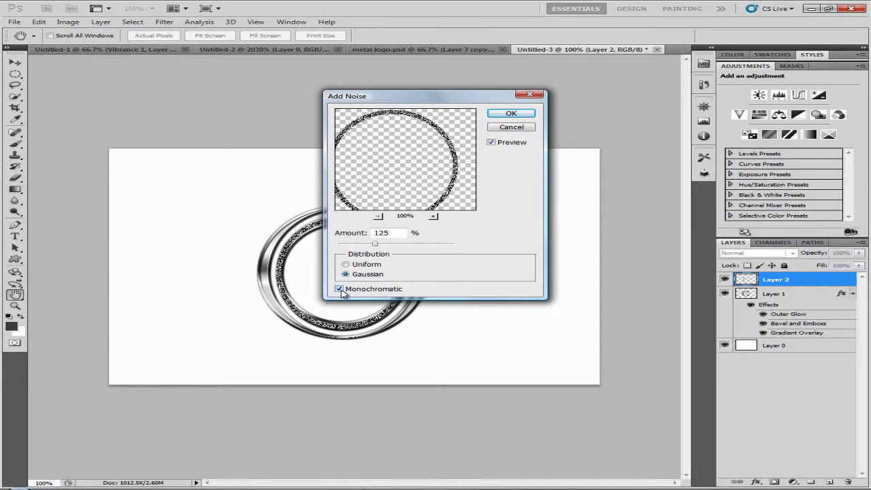
left_click(339, 289)
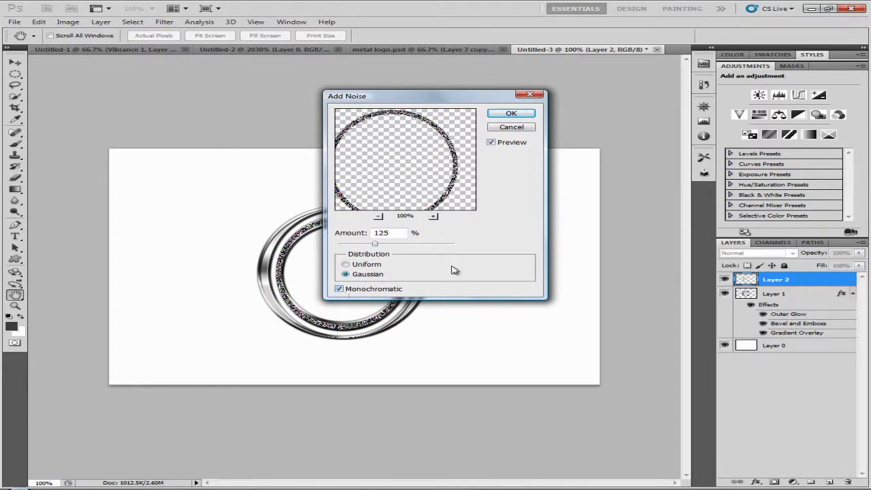
left_click(510, 113)
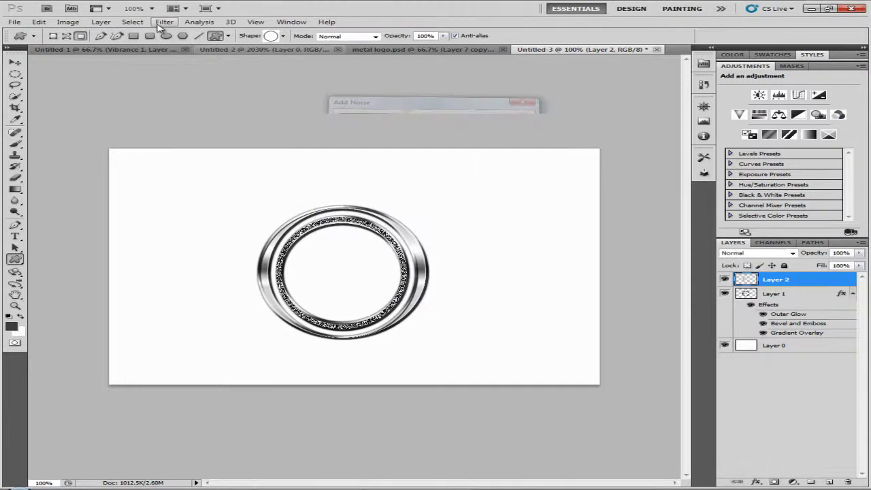
Try a Radial Blur on the noisy ring with amount 100, Spin method and Good quality, and undo it
left_click(168, 25)
mouse_move(222, 112)
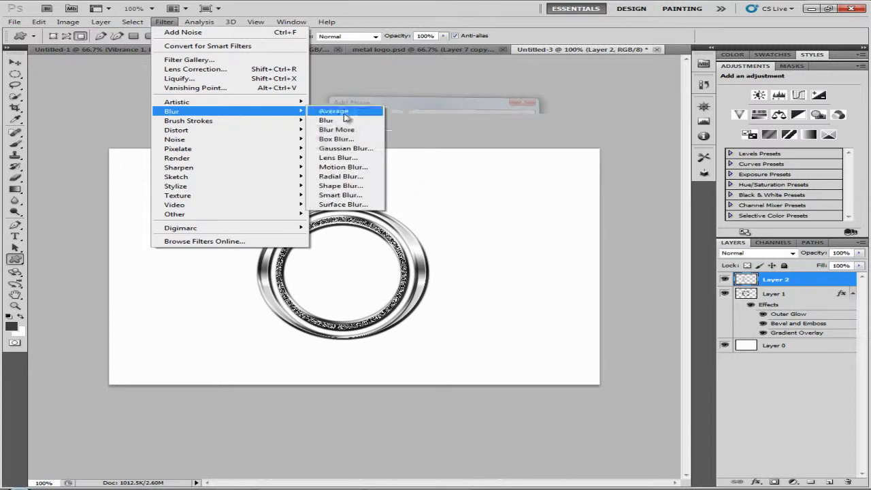
left_click(349, 176)
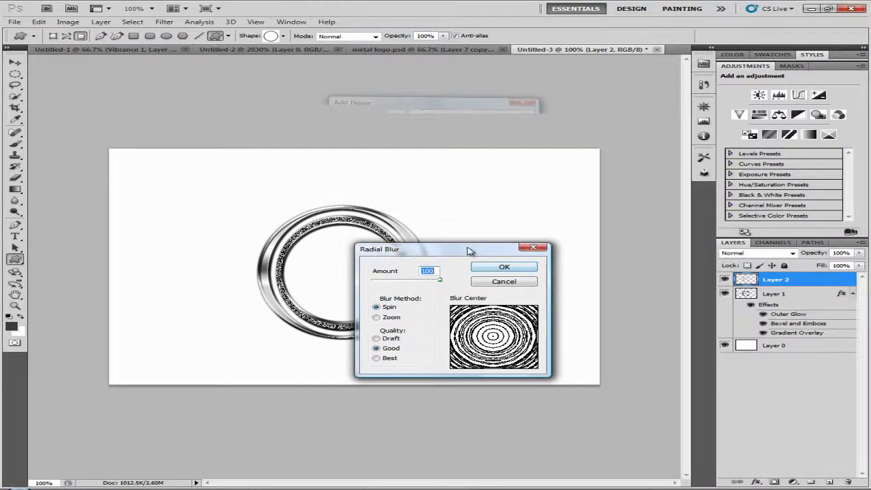
left_click_drag(469, 252, 533, 243)
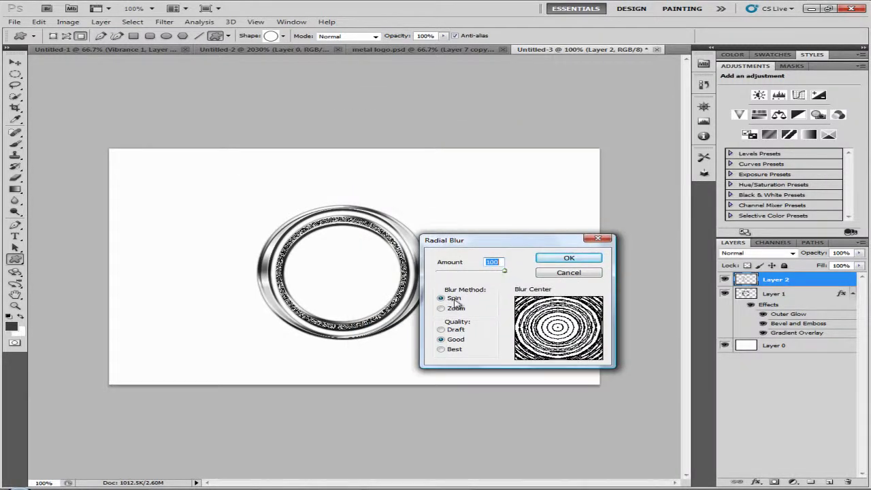
left_click(442, 349)
left_click(451, 340)
left_click(567, 258)
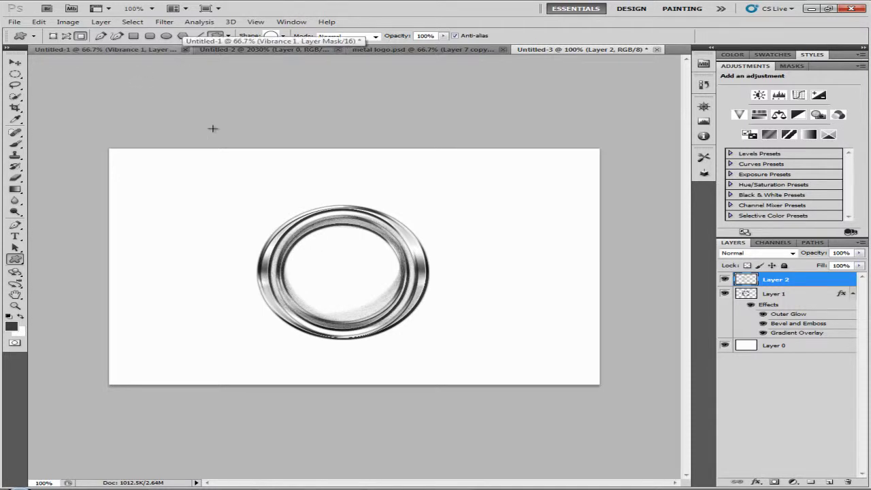
key("ctrl+z")
Try the Spin Radial Blur on the noisy ring with the amount reduced to 61, and undo it
left_click(164, 22)
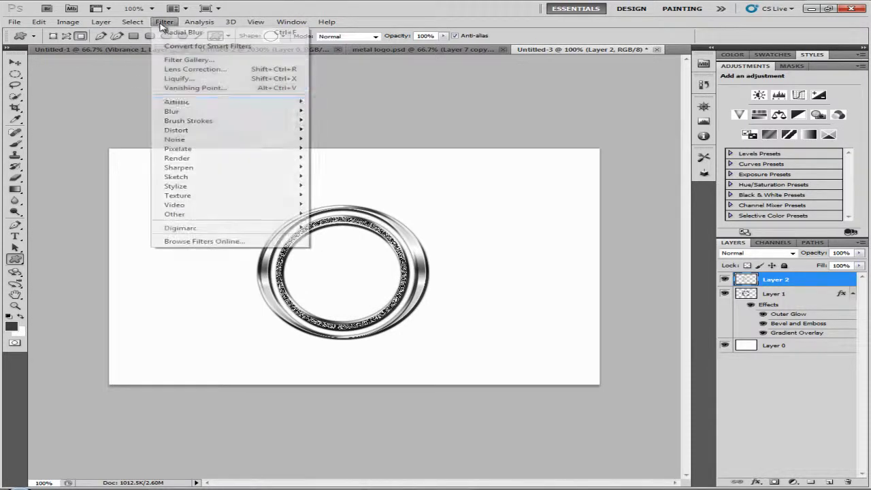
mouse_move(262, 113)
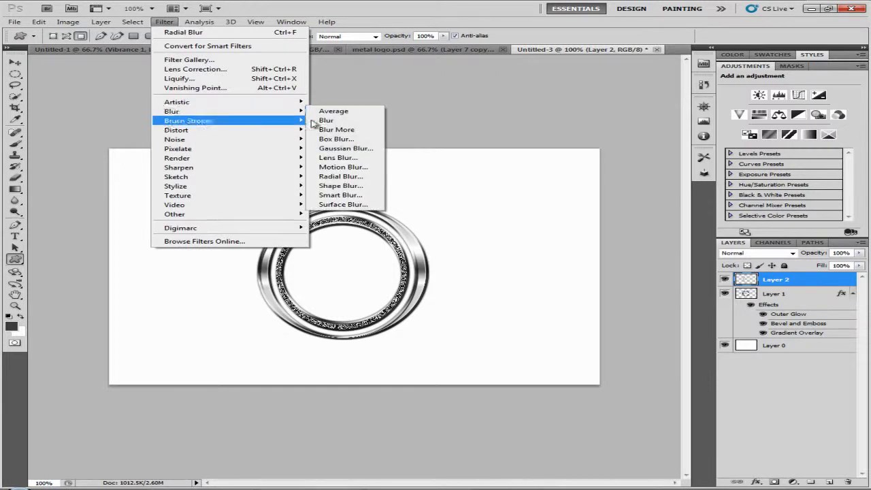
left_click(361, 177)
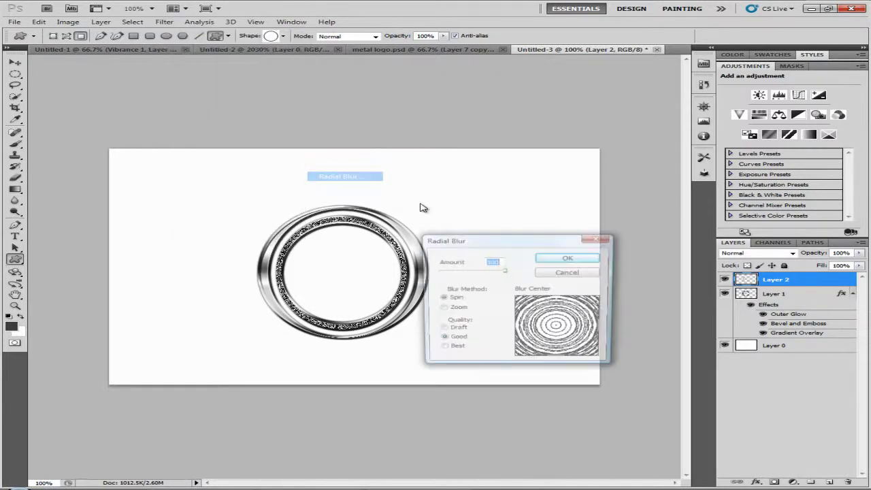
left_click_drag(499, 273, 480, 272)
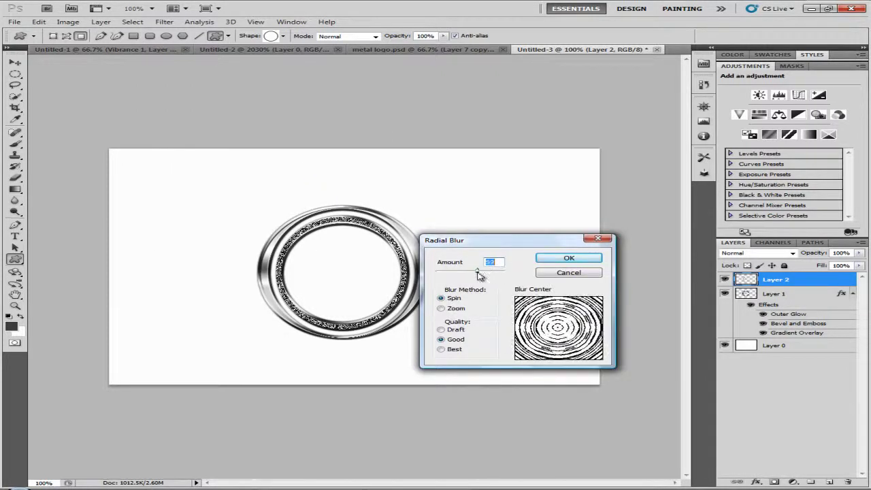
left_click(569, 260)
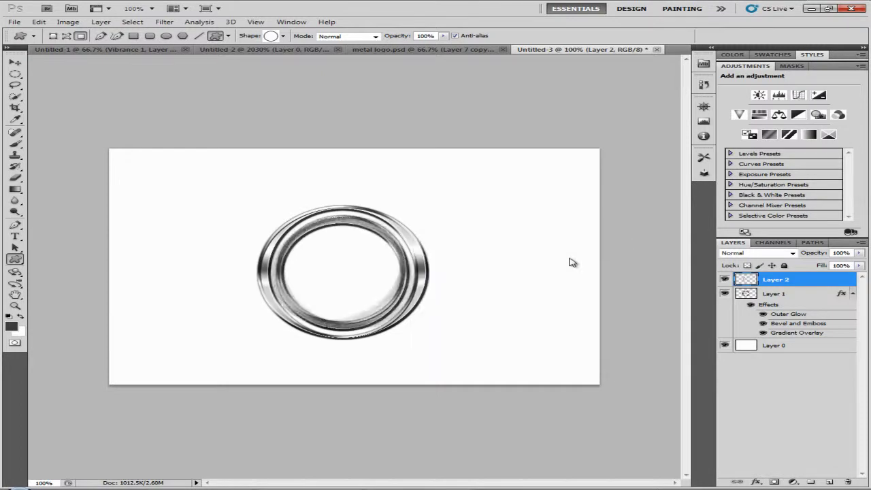
key("ctrl+z")
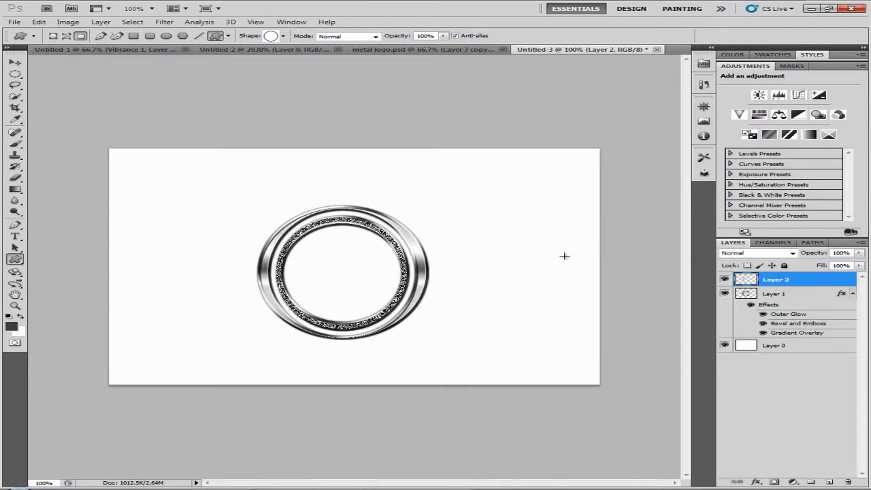
Try the Spin Radial Blur on the noisy ring with an amount below 61, and undo it
left_click(164, 22)
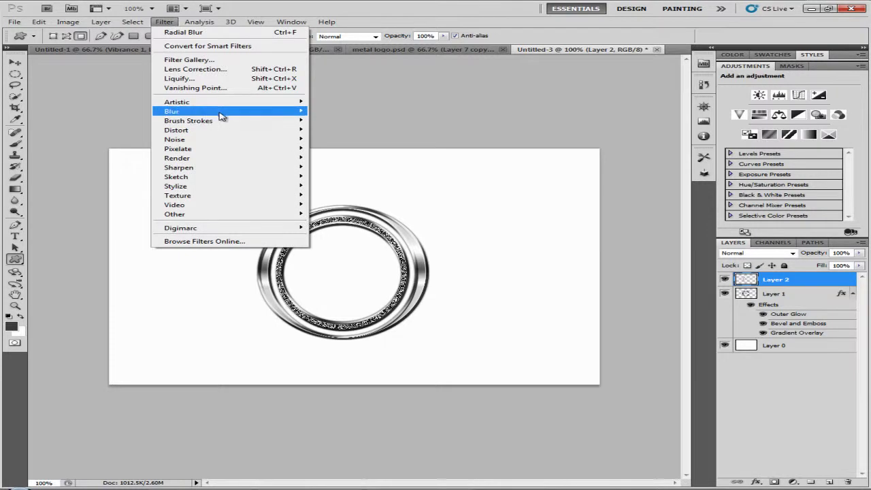
mouse_move(224, 111)
left_click(344, 176)
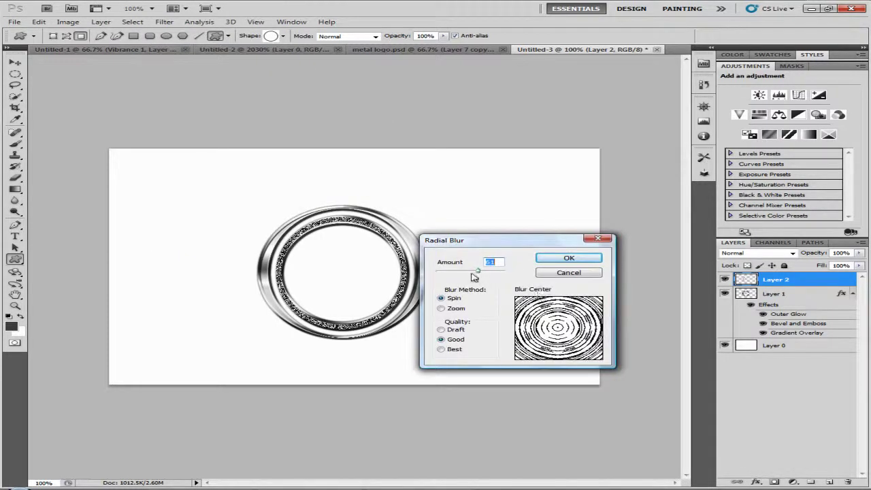
left_click_drag(473, 275, 463, 274)
left_click(568, 258)
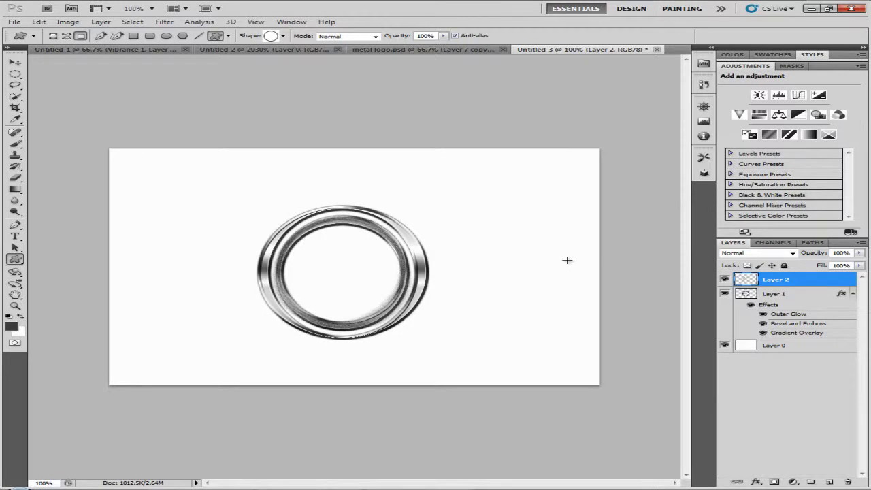
left_click(164, 21)
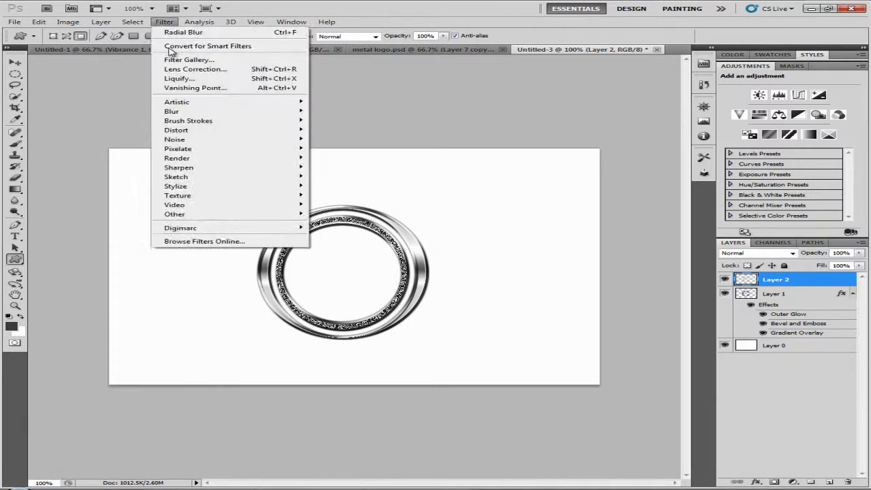
Apply a Spin Radial Blur to the noisy ring on Layer 2 with a further adjusted amount
mouse_move(227, 113)
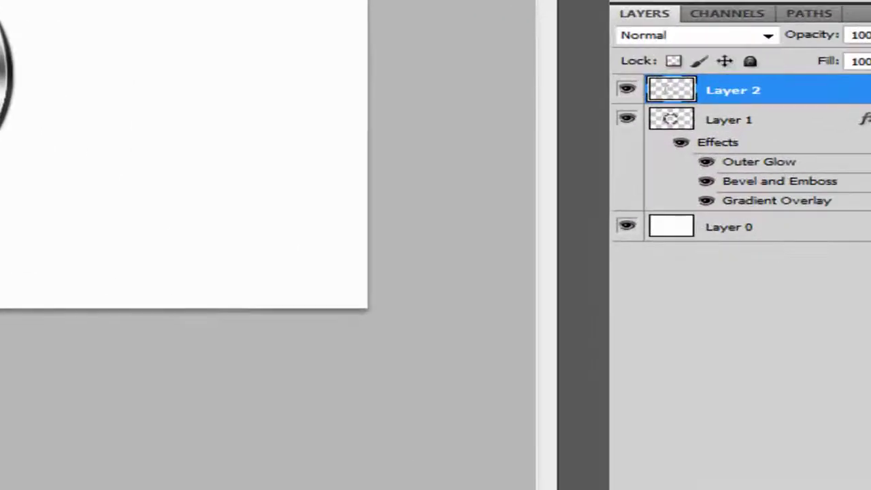
left_click_drag(87, 73, 79, 74)
left_click(302, 53)
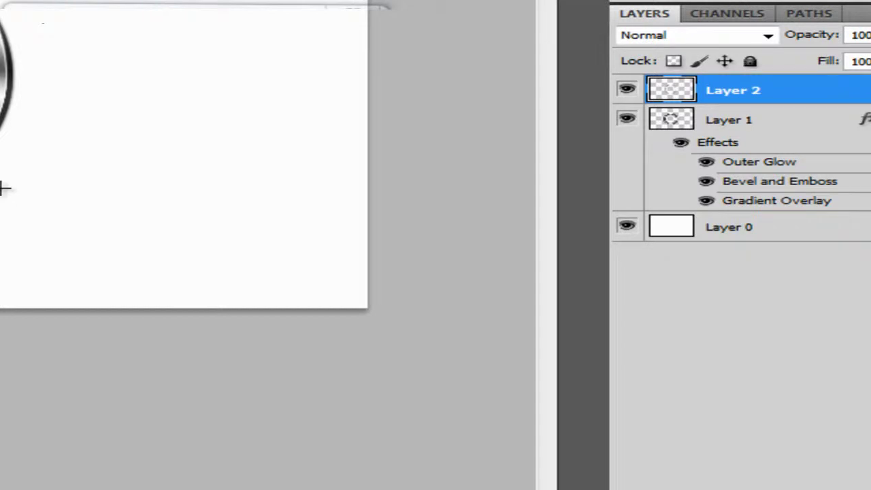
Try the Multiply and Lighten blend modes on Layer 2
left_click(752, 39)
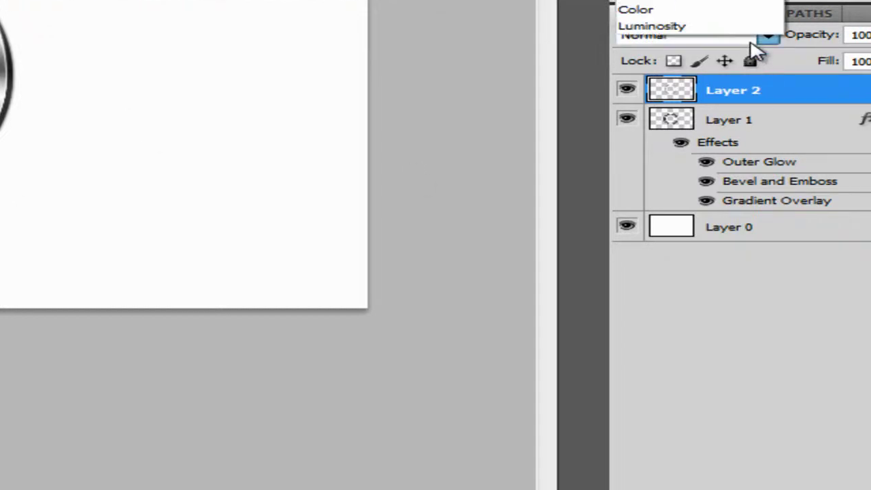
left_click(644, 1)
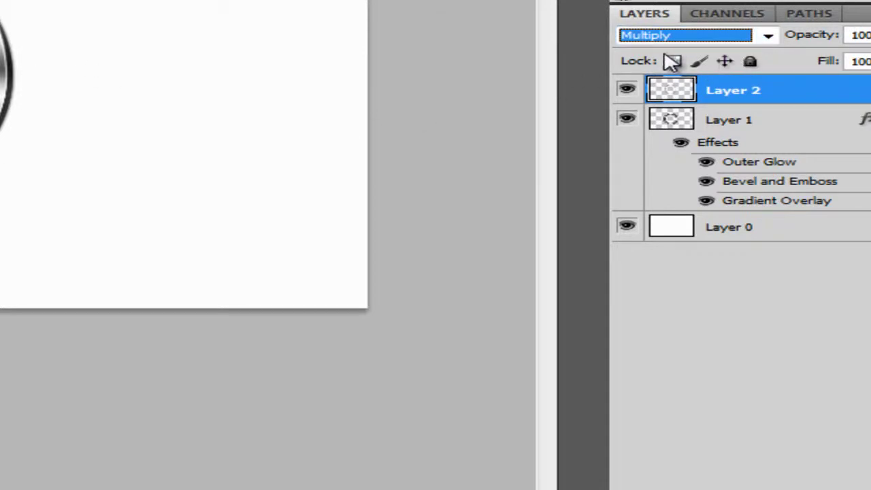
left_click(700, 34)
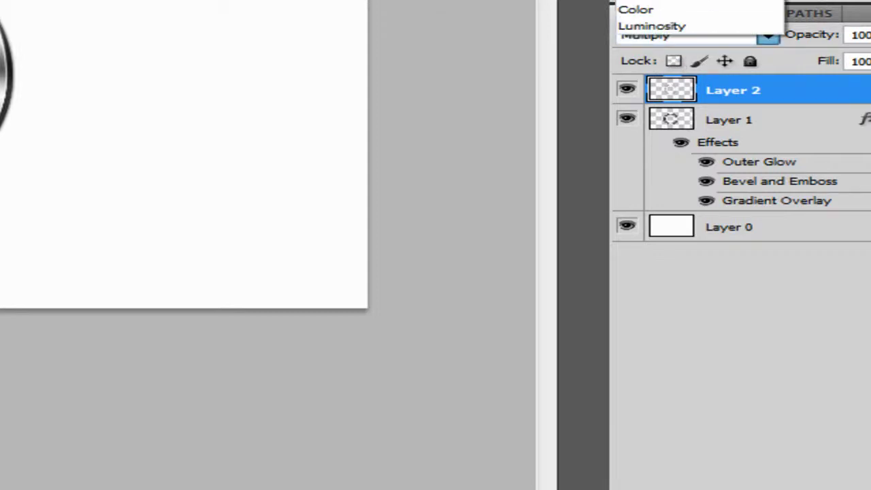
key("Return")
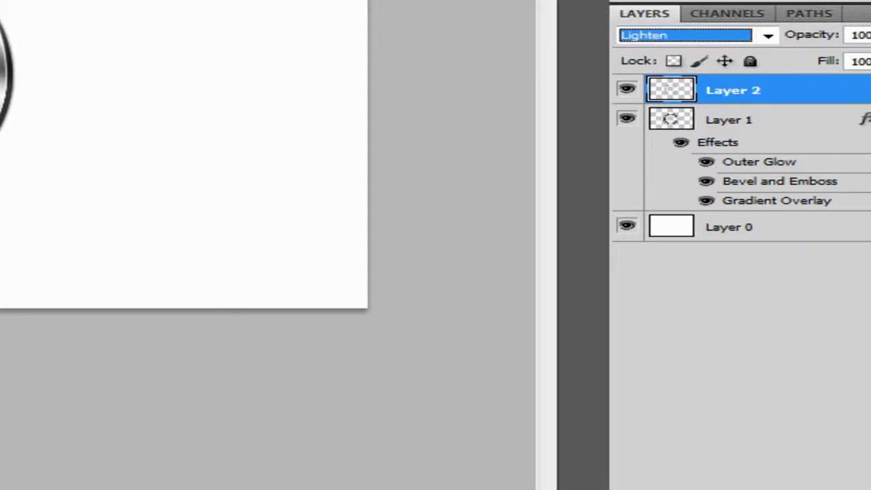
Compare the rings up close with Layer 2 hidden and shown
left_click(631, 92)
left_click(632, 92)
left_click(632, 92)
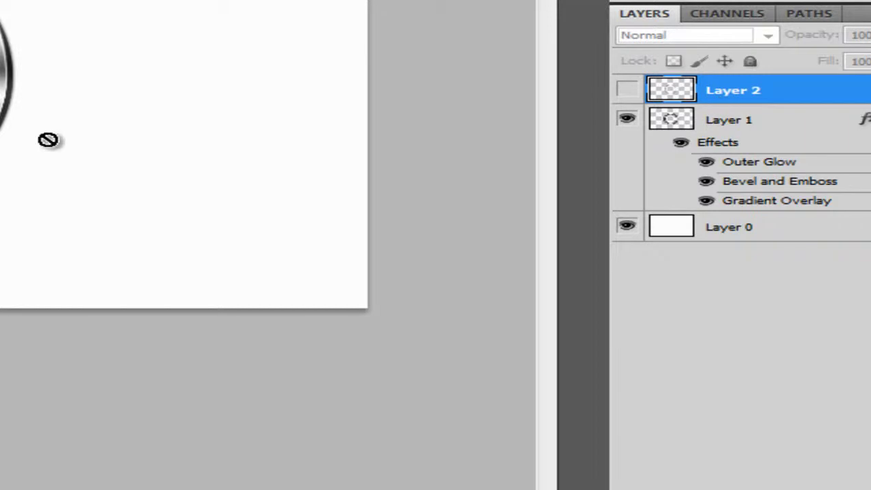
key("ctrl+plus")
key("ctrl+plus")
key("ctrl+plus")
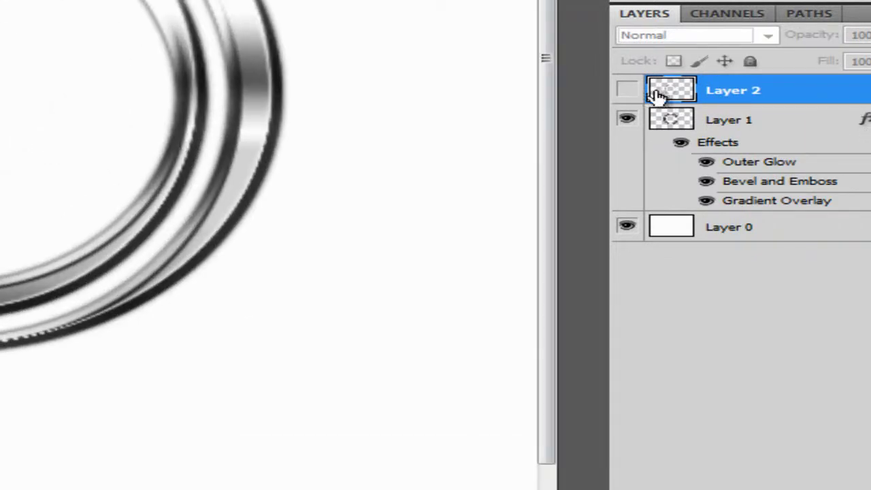
left_click(629, 92)
left_click(627, 90)
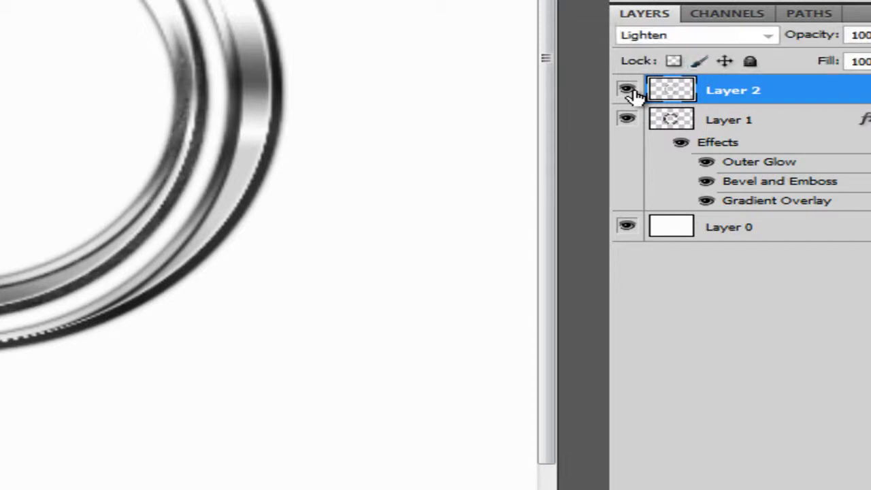
Set Layer 2's blend mode to Screen and check the ring with the layer hidden and shown
left_click(756, 35)
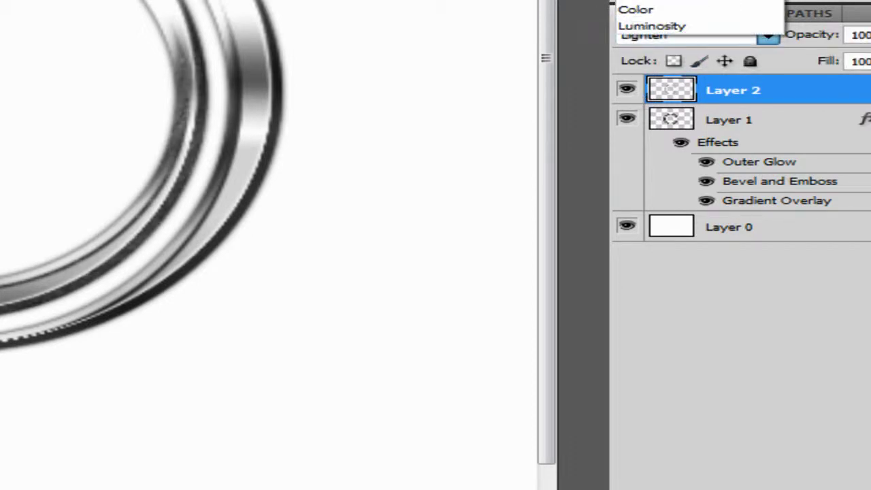
key("Down")
key("Down")
key("Down")
key("Down")
key("Return")
left_click(723, 34)
key("Up")
key("Up")
key("Up")
key("Return")
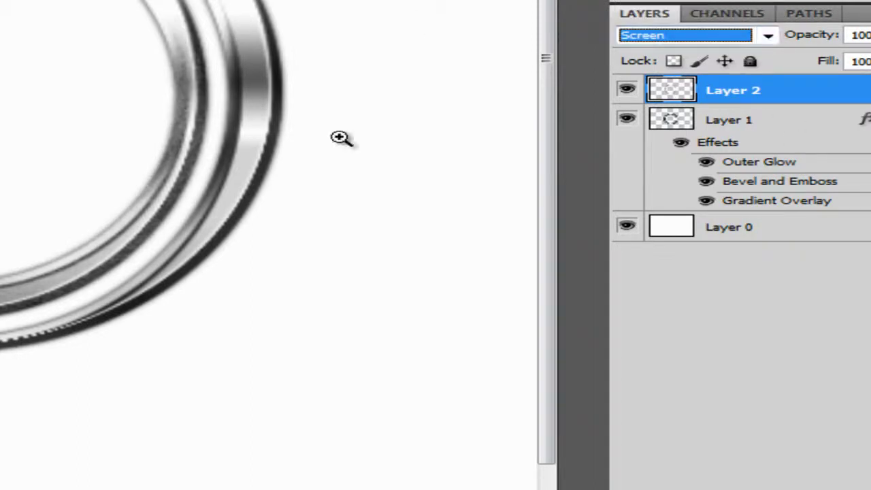
left_click(628, 91)
left_click(628, 91)
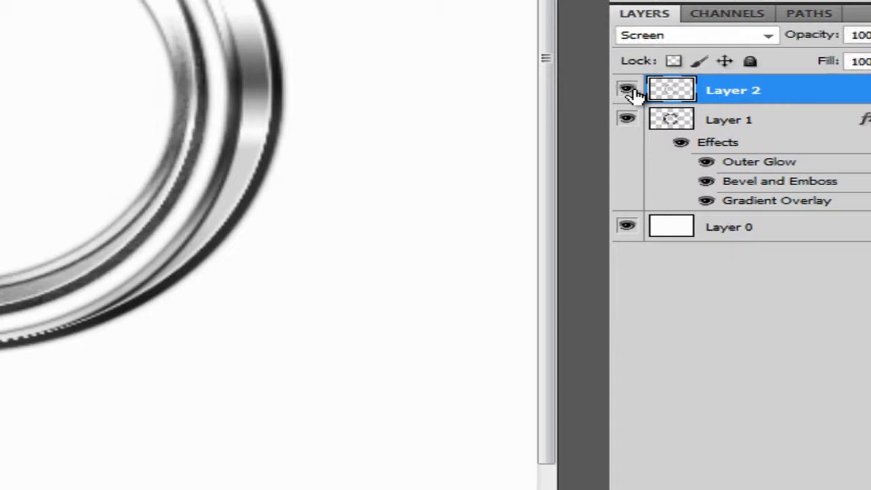
left_click(628, 91)
left_click(628, 91)
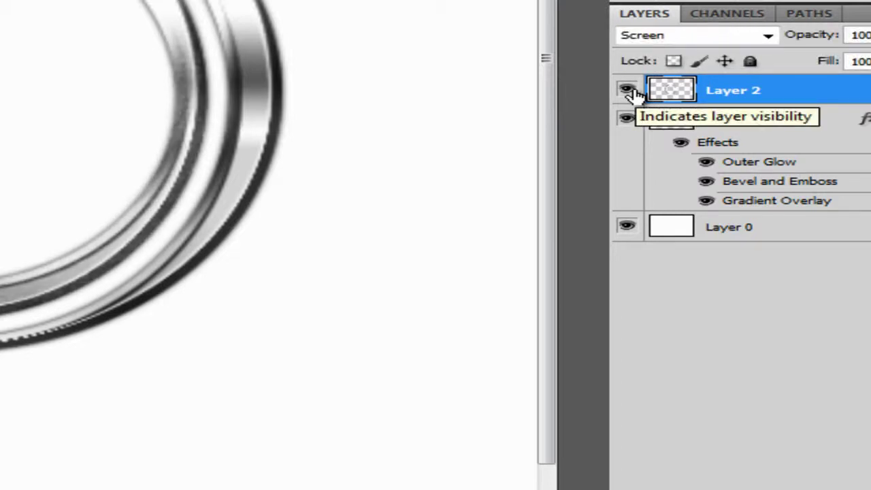
Duplicate Layer 2 and enlarge the copy so its brushed texture covers the outer metallic ring
right_click(780, 94)
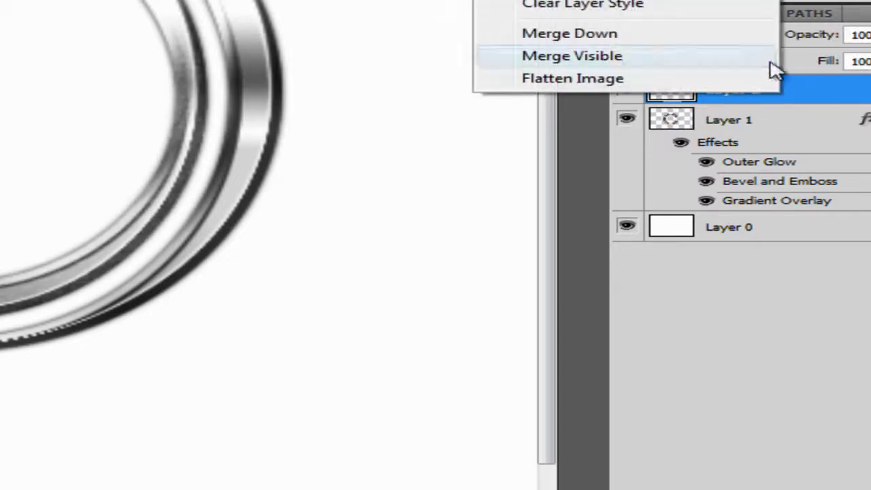
key("Escape")
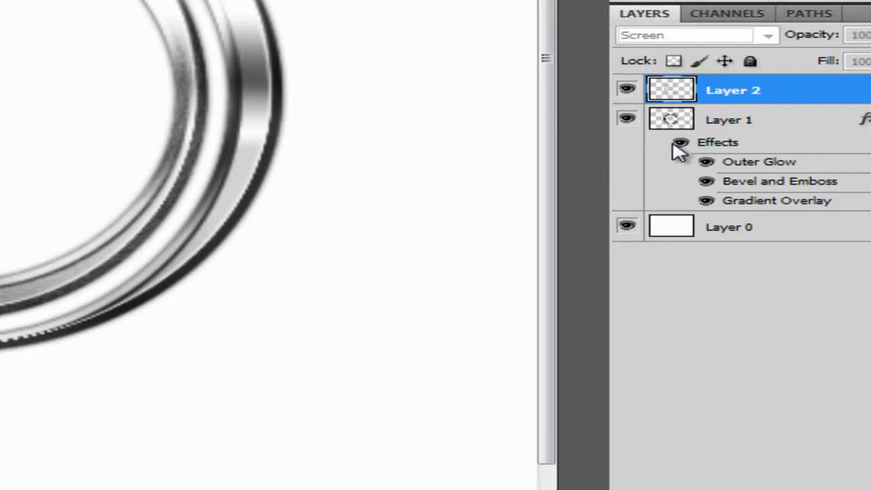
key("ctrl+j")
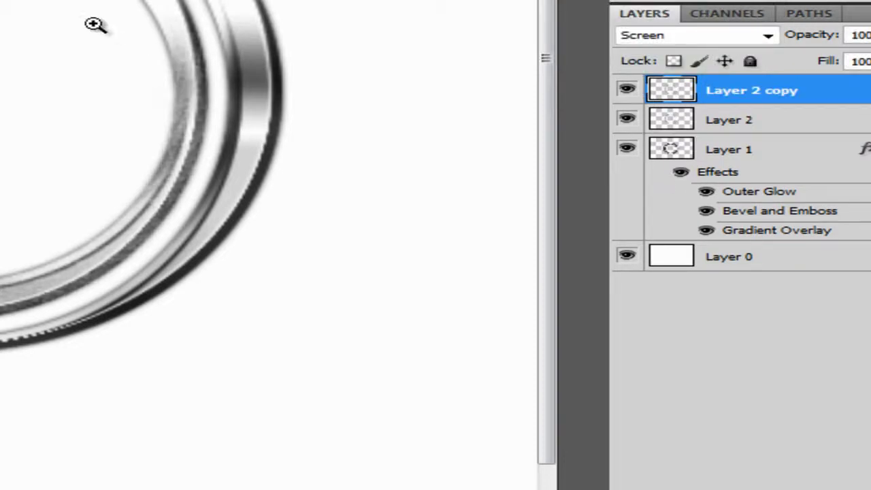
key("ctrl+t")
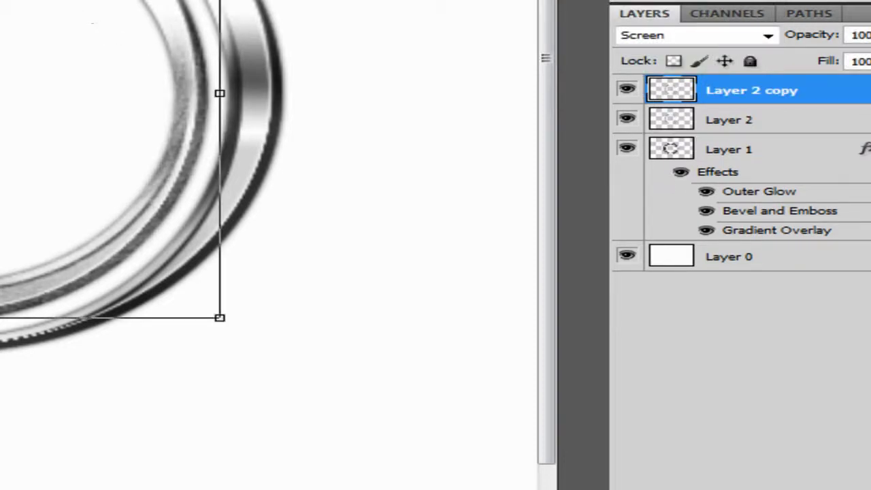
left_click_drag(219, 318, 282, 372)
key("Return")
key("z")
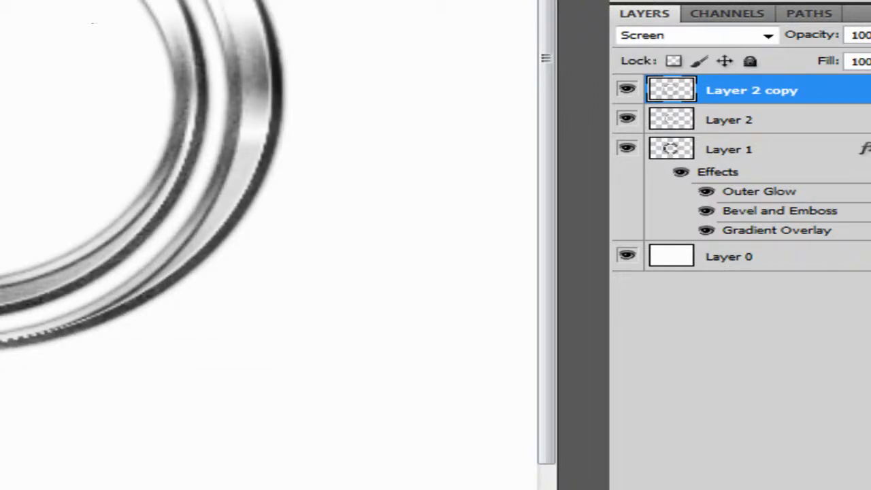
scroll(313, 86, "down", 1)
left_click(41, 44, "alt")
left_click_drag(41, 43, 39, 43)
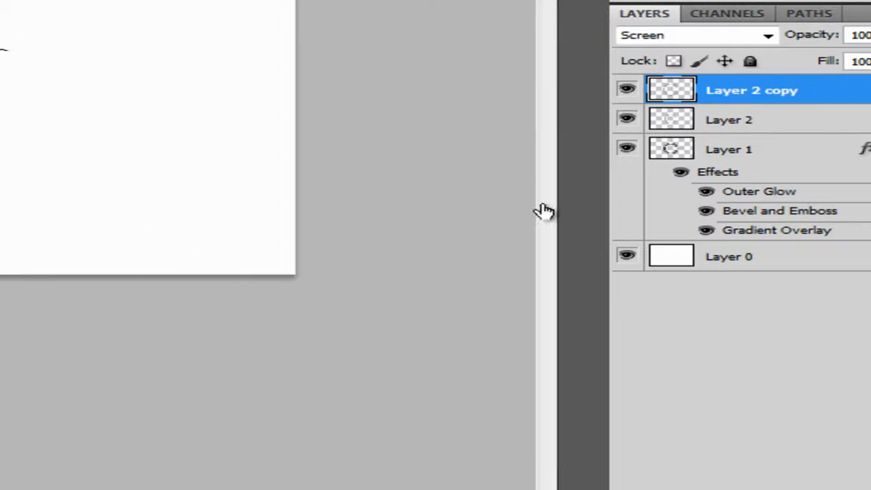
Duplicate Layer 1 with its effects and scale the copy down to form smaller rings inside the original ones
left_click(804, 159)
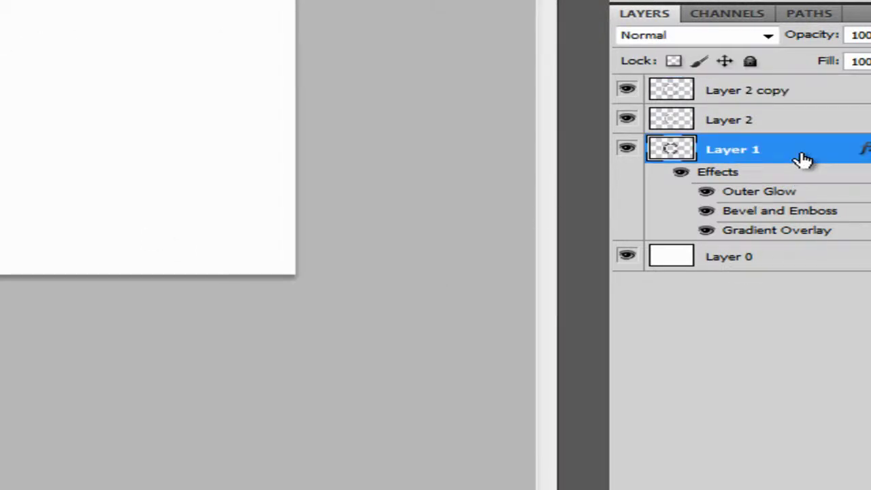
right_click(803, 158)
key("Escape")
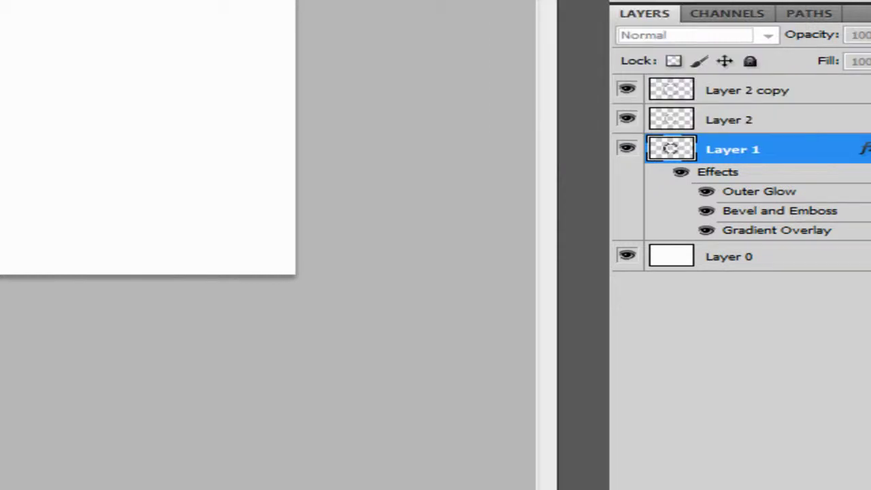
key("ctrl+j")
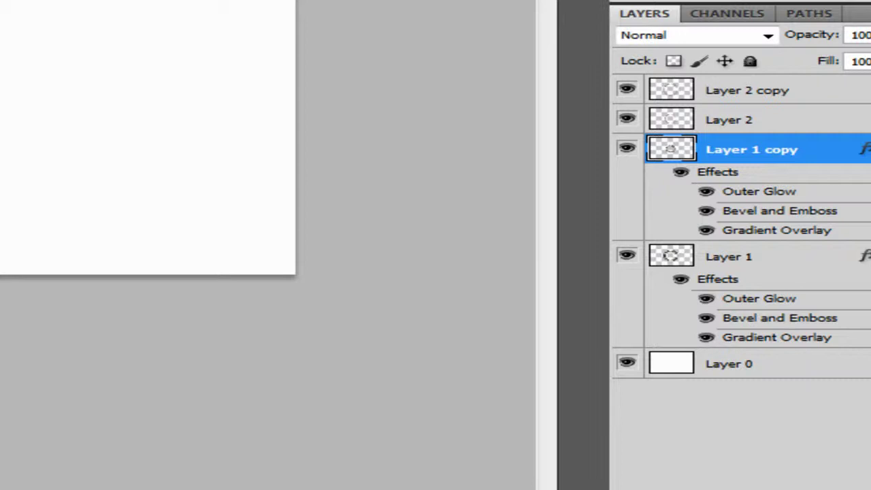
key("ctrl+t")
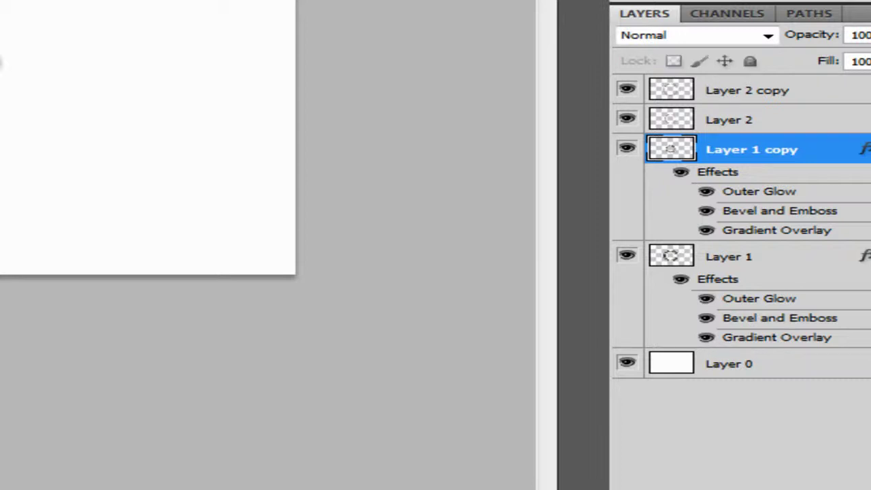
key("Return")
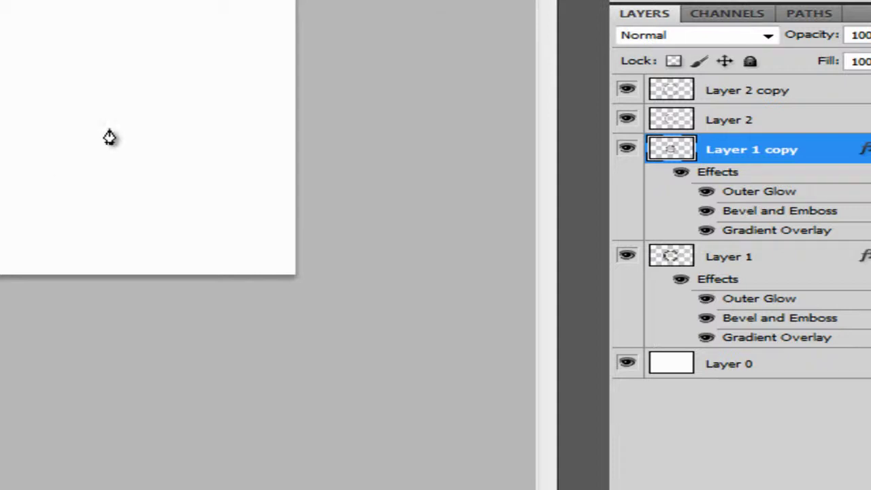
Draw a curved path around the lower-right outside edge of the rings with the Pen tool
left_click_drag(4, 5, 93, 219)
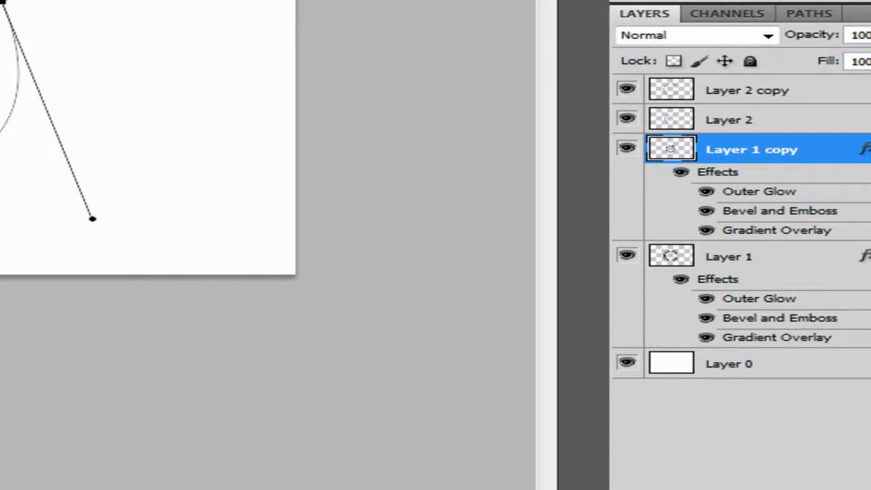
left_click_drag(92, 218, 92, 218)
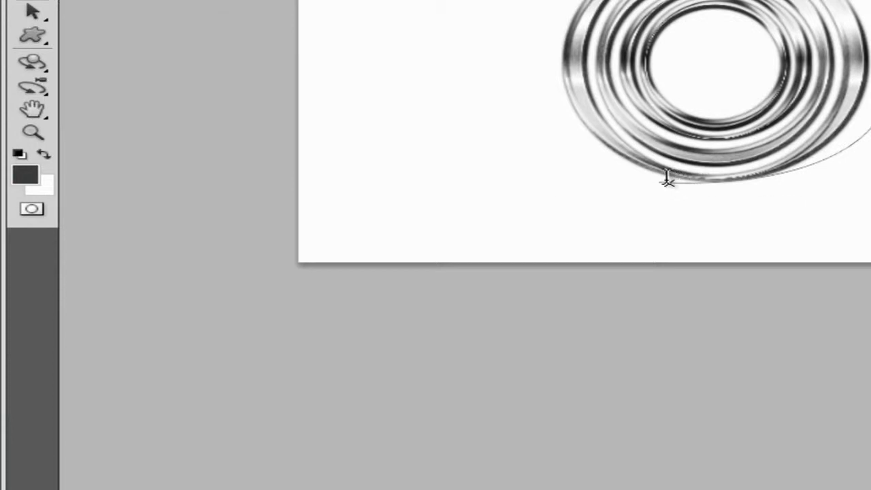
Add the text "everyone logo" along the path in 28.01 pt Rockwell Extra Bold and position it just outside the rings
left_click_drag(667, 179, 715, 181)
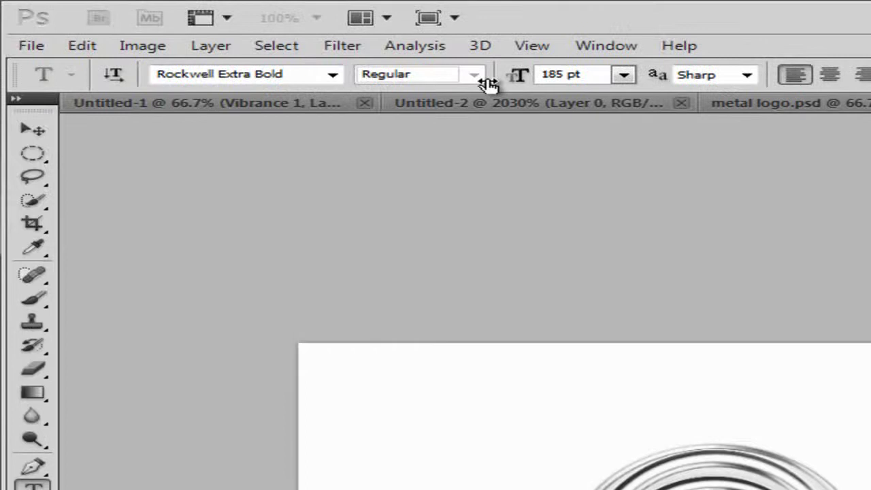
left_click_drag(489, 83, 397, 77)
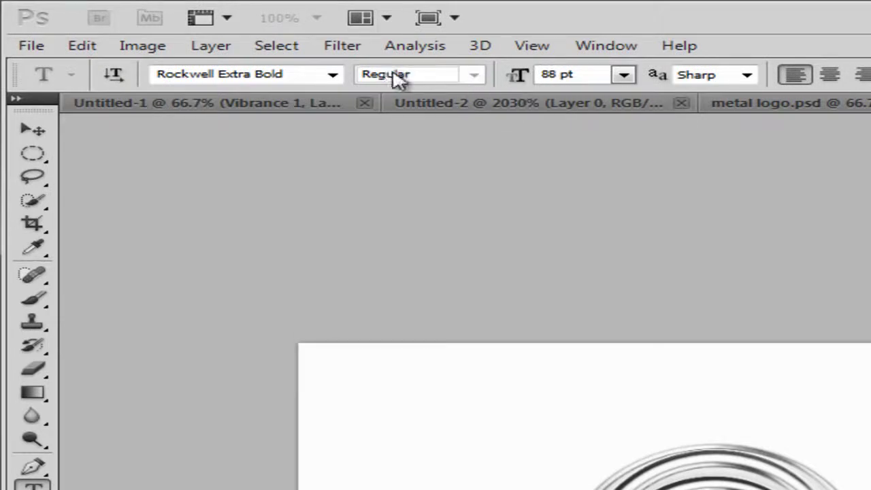
left_click_drag(511, 82, 314, 85)
left_click_drag(529, 82, 578, 81)
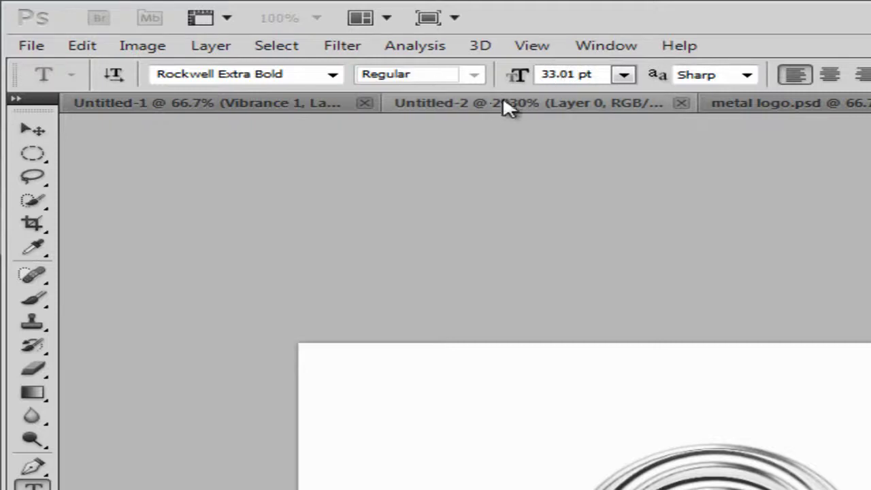
left_click_drag(524, 81, 516, 82)
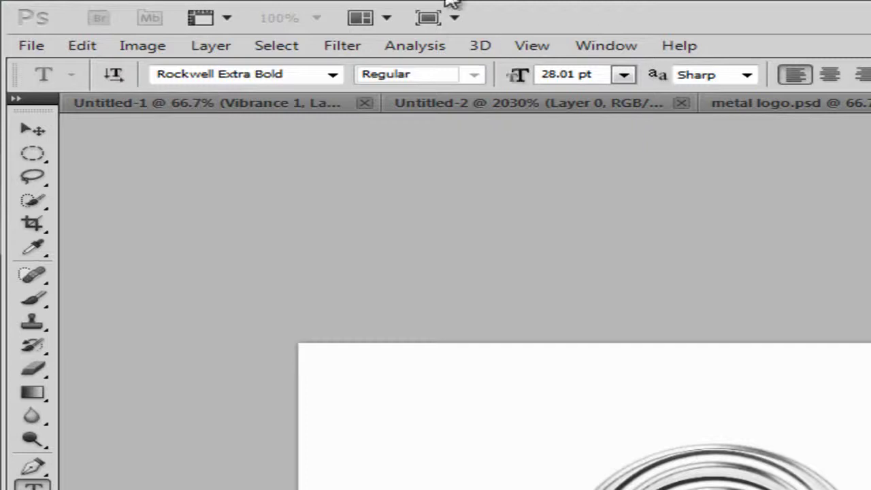
left_click(31, 129)
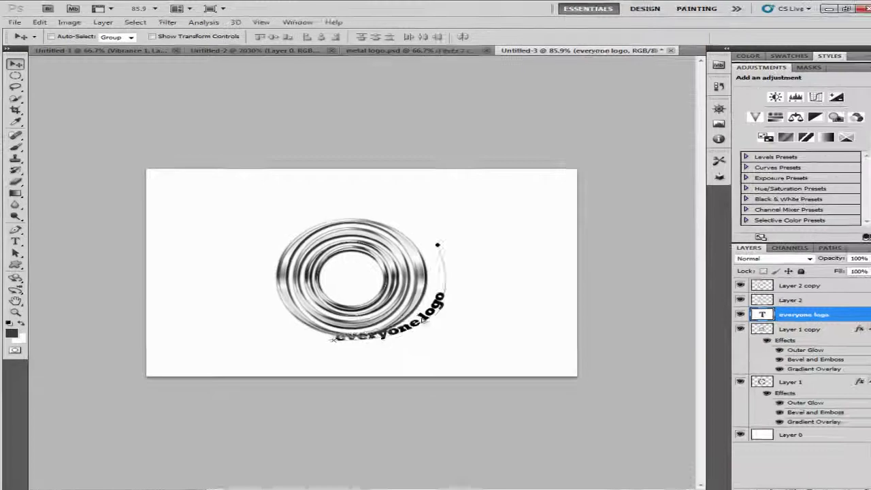
mouse_move(407, 335)
left_mouse_down()
mouse_move(402, 326)
mouse_move(411, 320)
left_mouse_up()
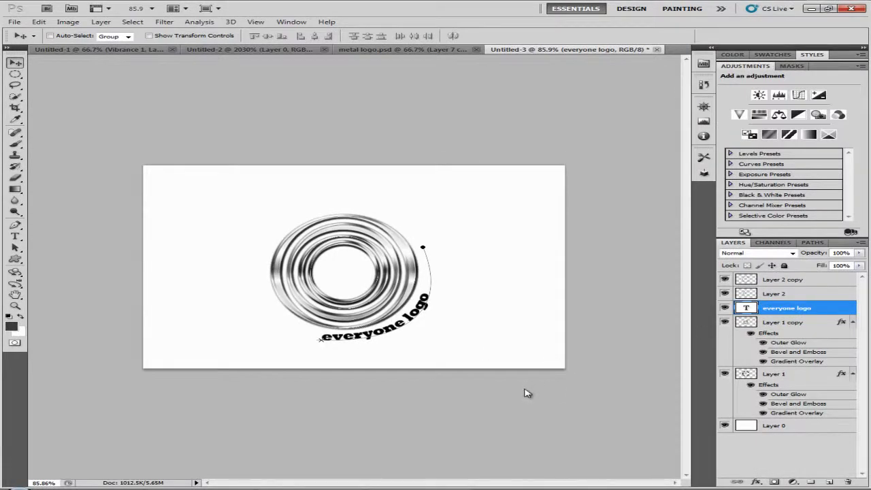
Duplicate the "everyone logo" text layer and move the copy over the upper part of the rings
right_click(824, 310)
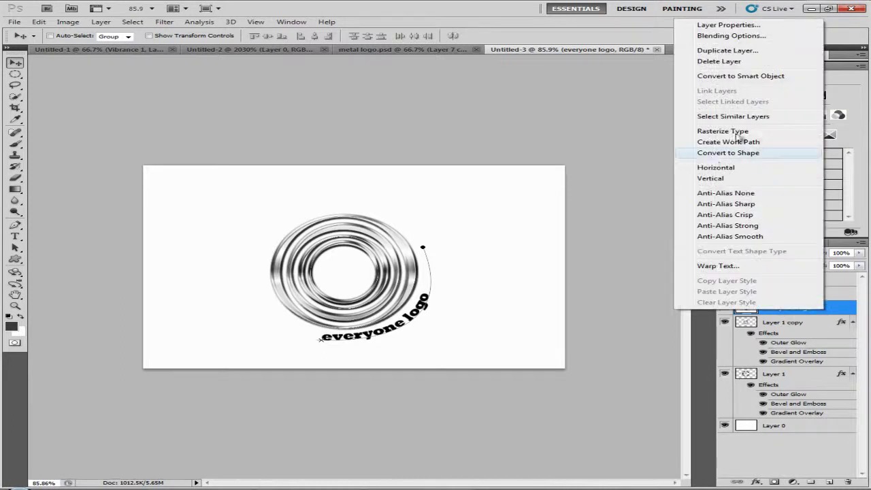
left_click(756, 52)
left_click(553, 152)
left_click_drag(415, 299, 366, 230)
Rotate the copied "everyone logo" text layer to about -144.31° with Free Transform
key("ctrl+t")
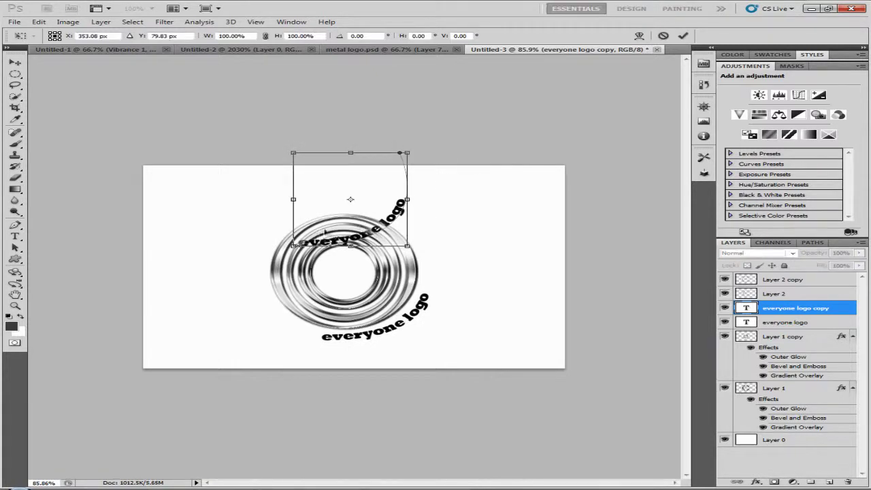
left_click_drag(307, 257, 466, 219)
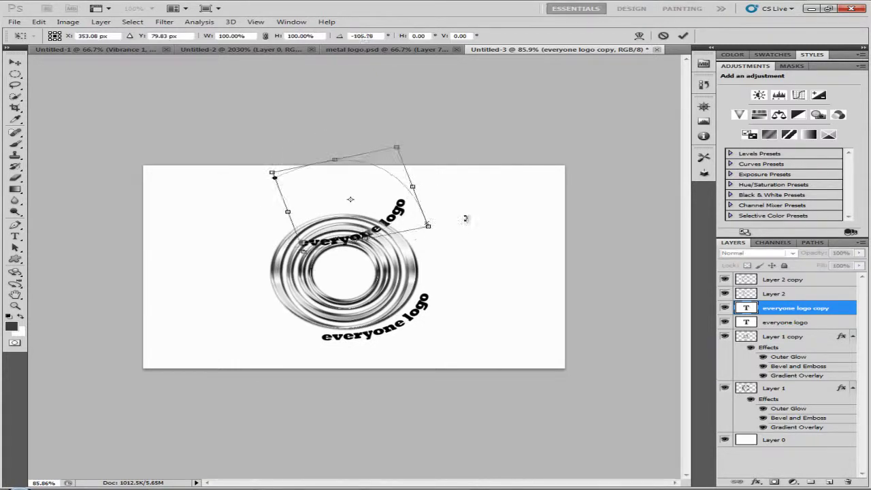
left_click_drag(414, 253, 433, 202)
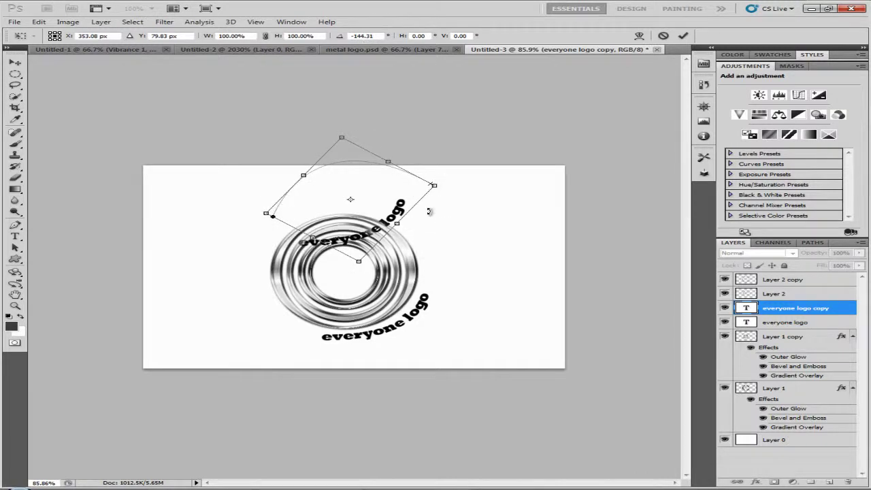
left_click_drag(318, 211, 305, 229)
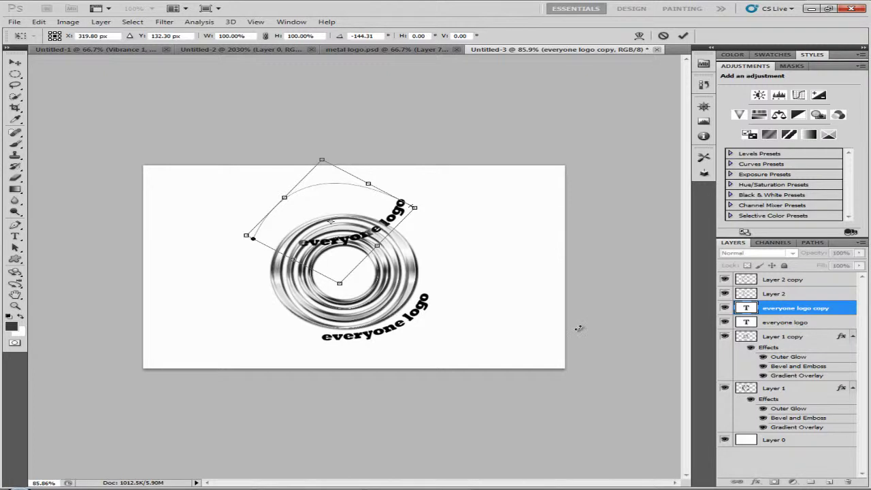
key("shift+Right")
key("shift+Right")
key("shift+Right")
key("shift+Up")
key("shift+Up")
key("shift+Up")
key("shift+Up")
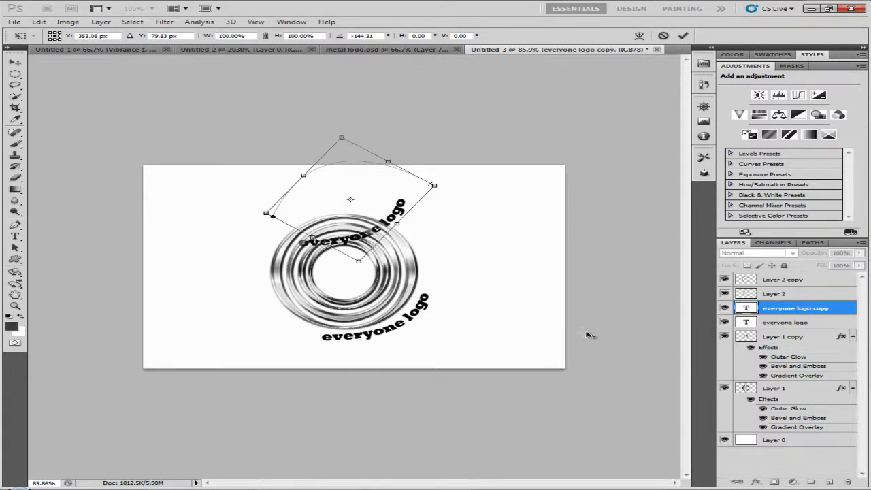
Apply the rotation and move the copied text down against the upper outside edge of the rings
key("Return")
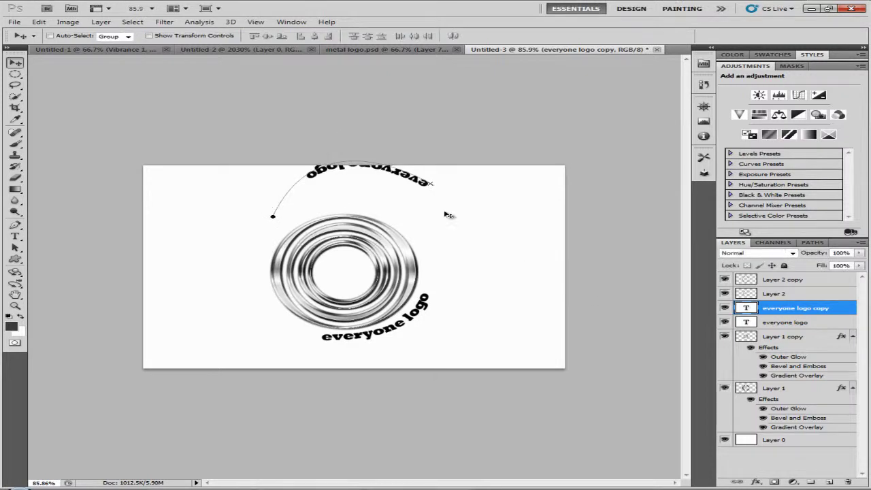
left_click_drag(394, 175, 373, 215)
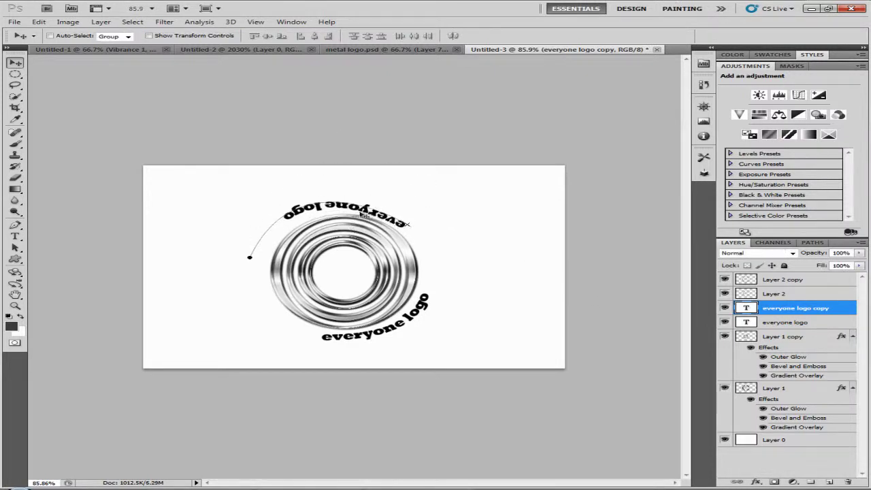
key("ctrl+z")
key("ctrl+z")
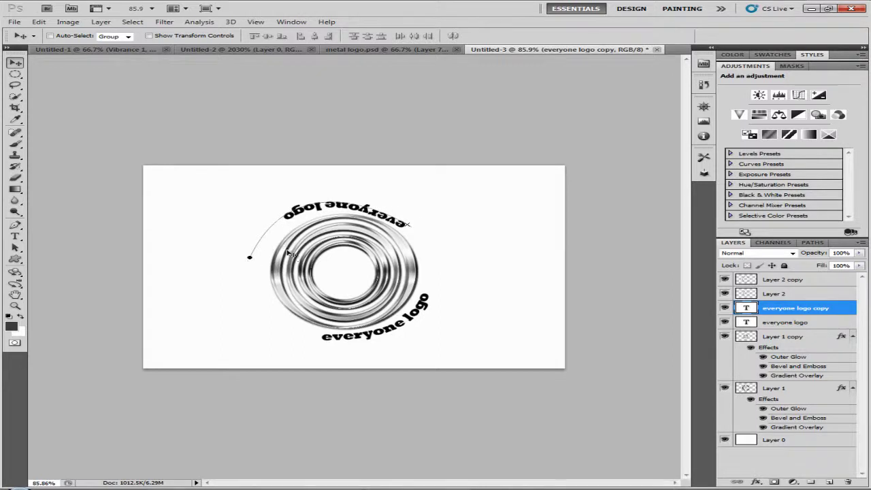
Rotate the copied text by about -7.65° and nudge it slightly down toward the rings
key("ctrl+t")
left_click_drag(233, 219, 226, 228)
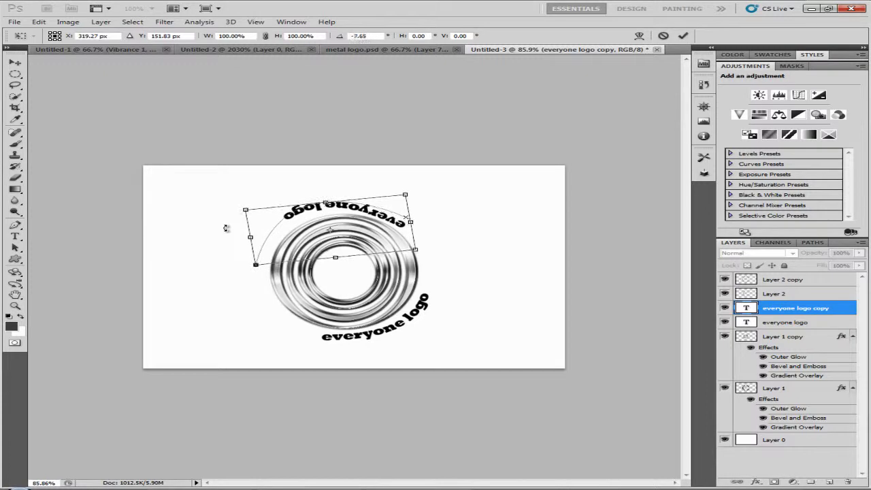
key("Return")
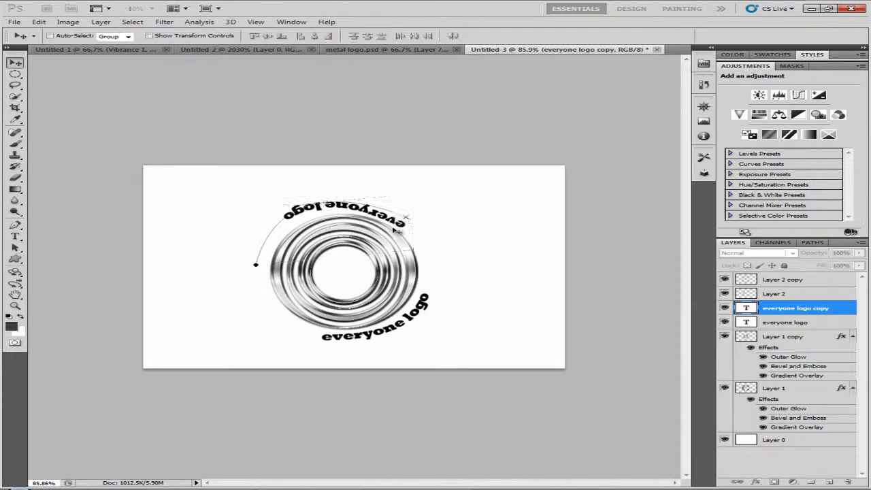
key("Down")
key("Down")
key("Down")
key("Down")
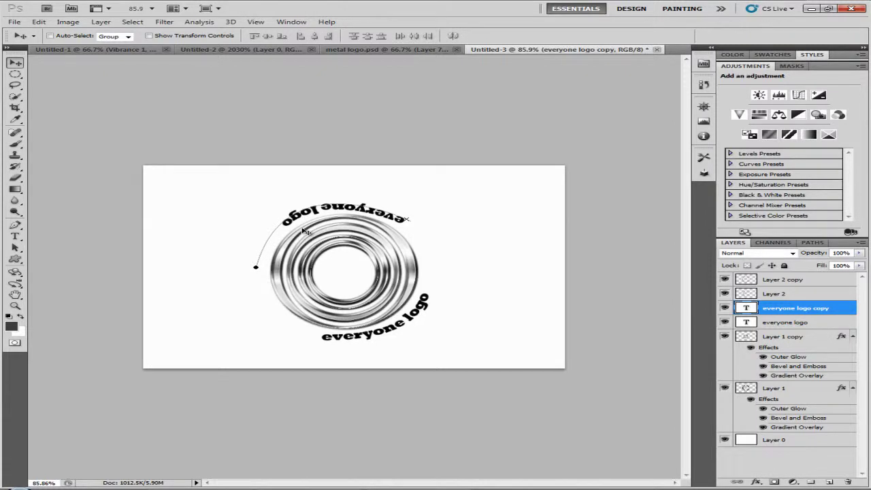
Rotate the copied text by about -19.07° and shift it to follow the upper-left outside edge of the rings
key("ctrl+t")
left_click_drag(206, 212, 235, 296)
left_click_drag(313, 243, 303, 245)
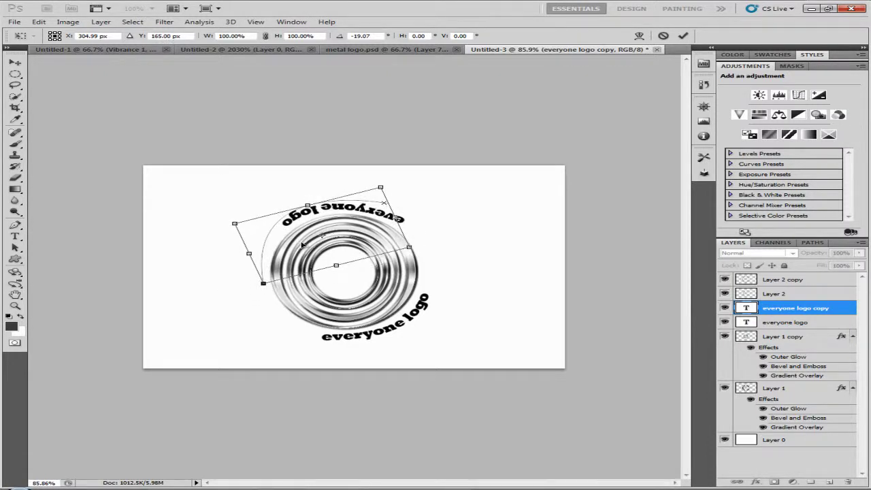
key("Return")
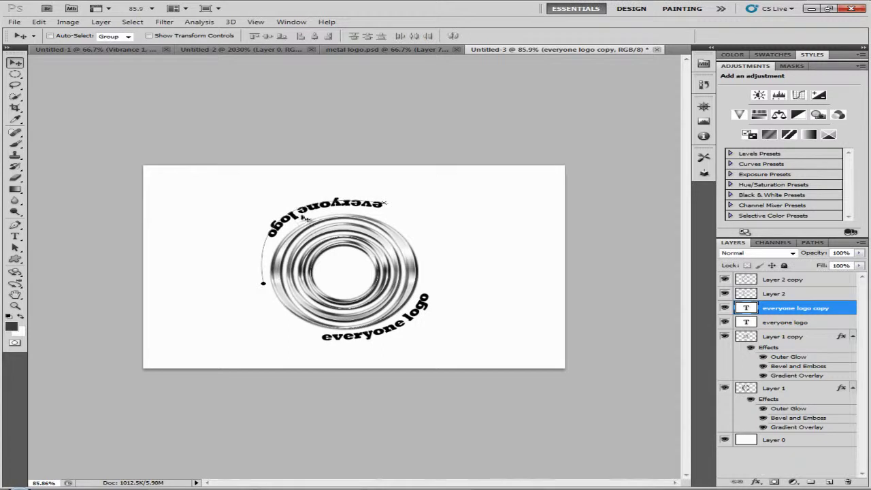
key("shift+Down")
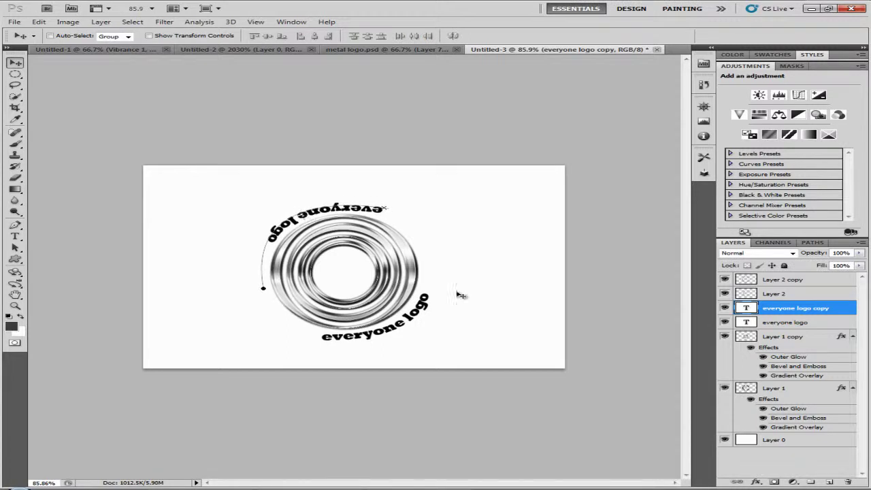
Replace the wording of the copied text above the rings with "photoshop"
left_click(15, 237)
left_click(311, 213)
left_click_drag(384, 208, 235, 230)
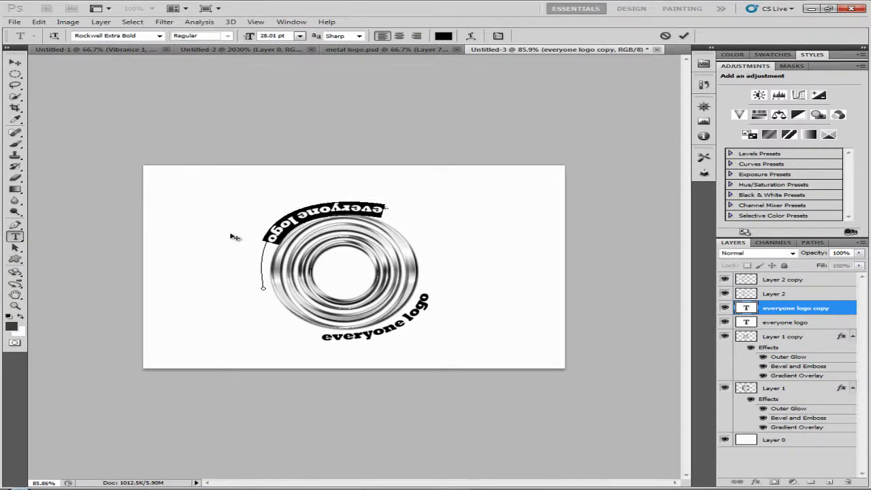
key("BackSpace")
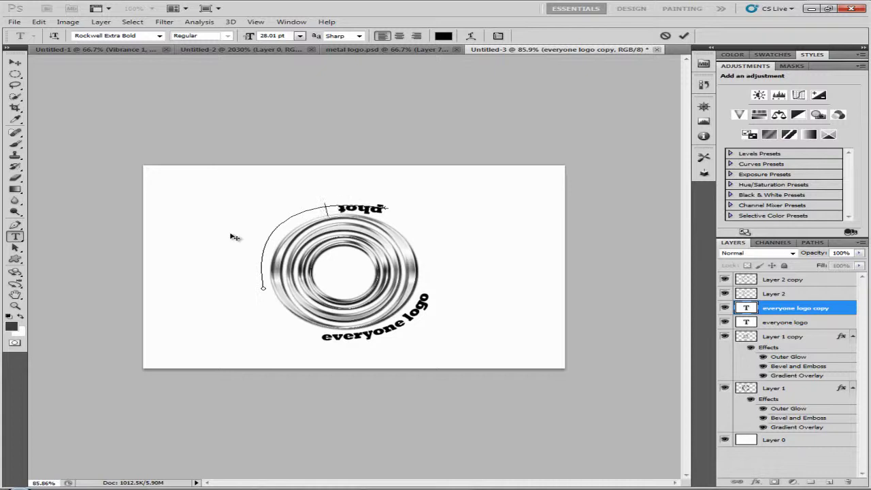
type("photoshop")
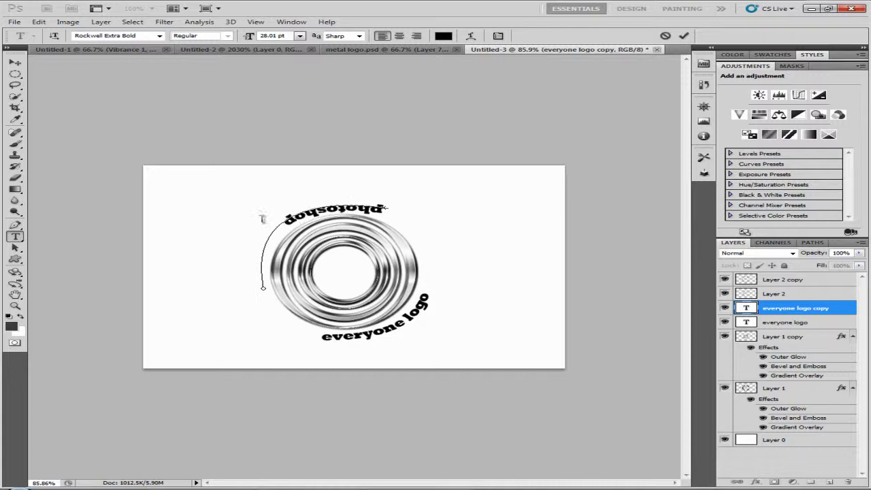
left_click(15, 62)
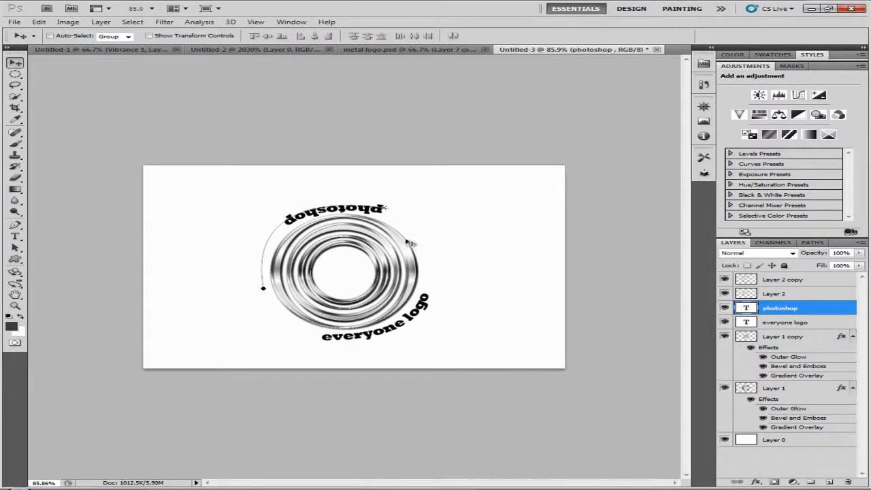
Create a new empty layer directly above Layer 0
left_click(804, 444)
left_click(831, 482)
left_click(164, 22)
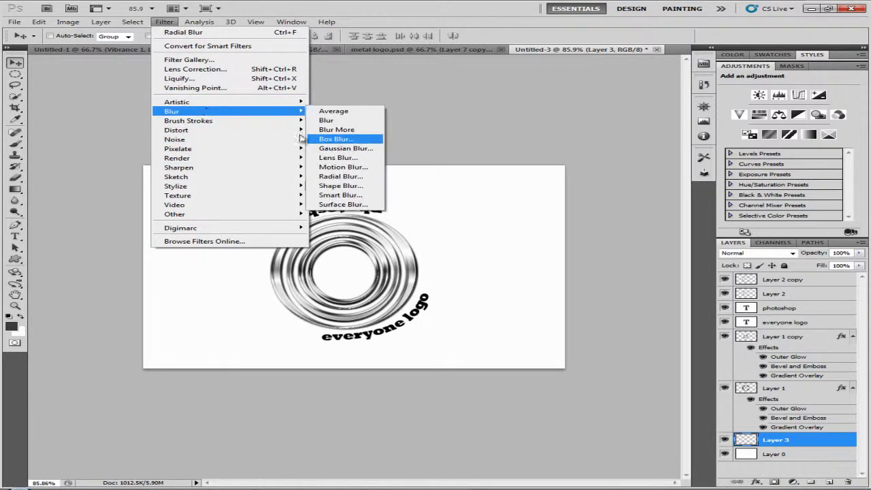
Set the foreground colour to black and fill the new layer with it using the Paint Bucket tool
left_click(15, 177)
left_click(16, 190)
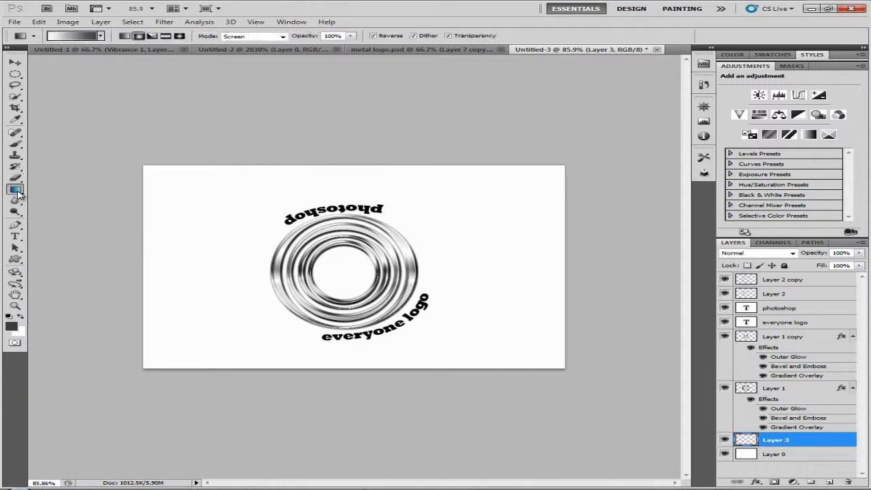
left_click(20, 194)
left_click(61, 197)
left_click(10, 326)
left_click_drag(473, 396, 453, 403)
left_click(770, 272)
left_click(271, 267)
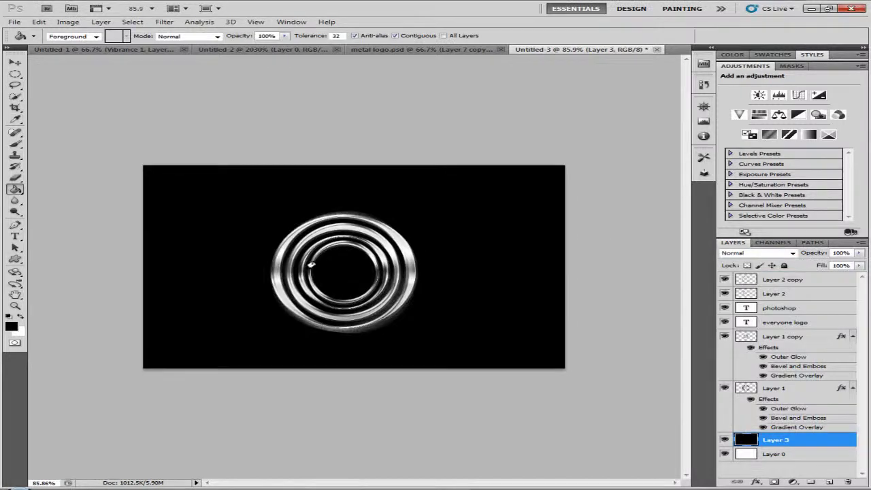
Add 125% monochromatic noise with Uniform distribution to the black layer
left_click(164, 22)
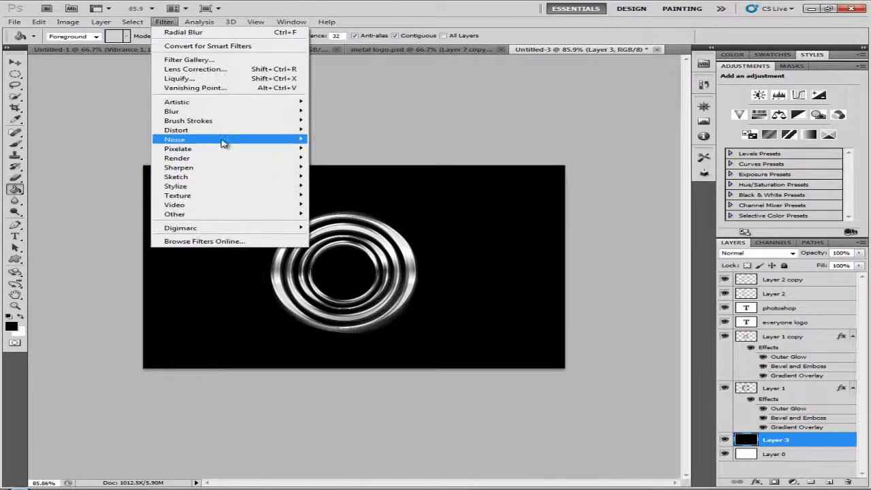
mouse_move(223, 143)
left_click(354, 139)
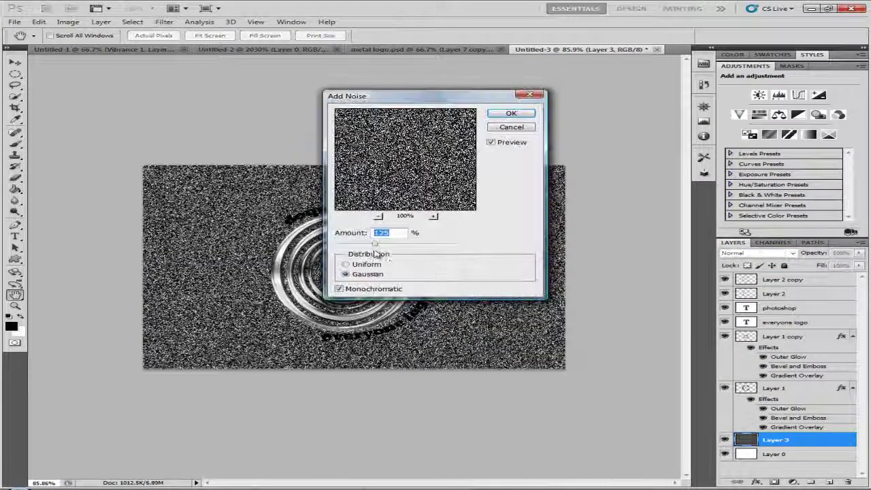
left_click(346, 265)
left_click(519, 113)
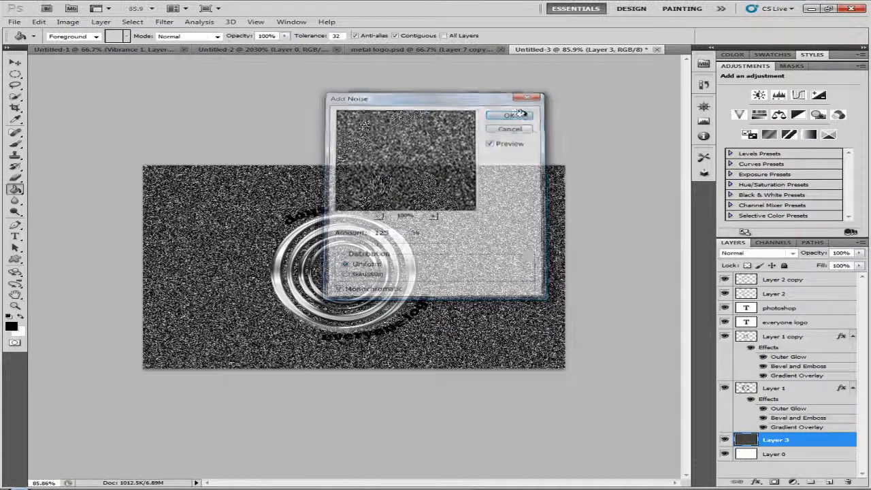
Apply a Motion Blur to the noise layer with a 0° angle and a distance of 998 pixels
left_click(164, 21)
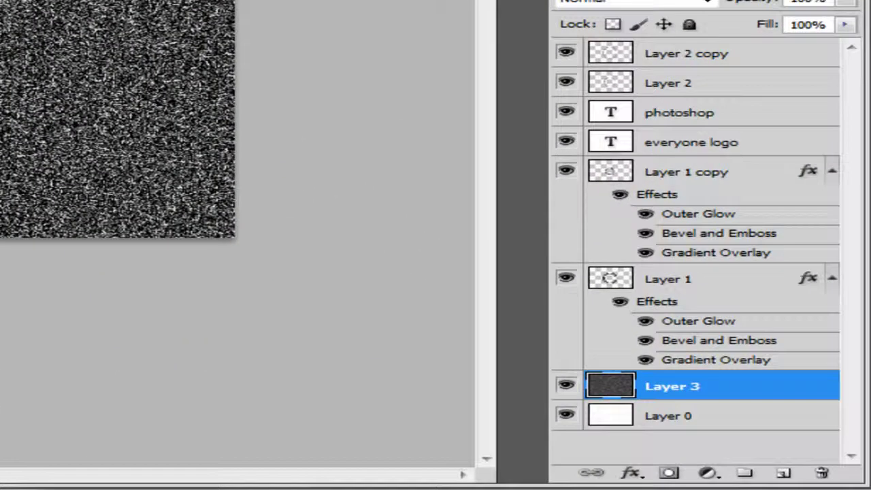
left_click(3, 13)
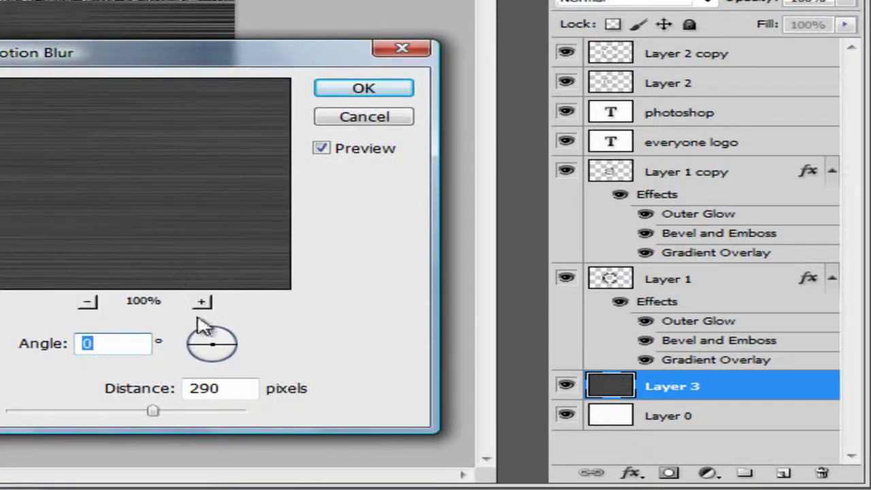
left_click_drag(157, 412, 257, 414)
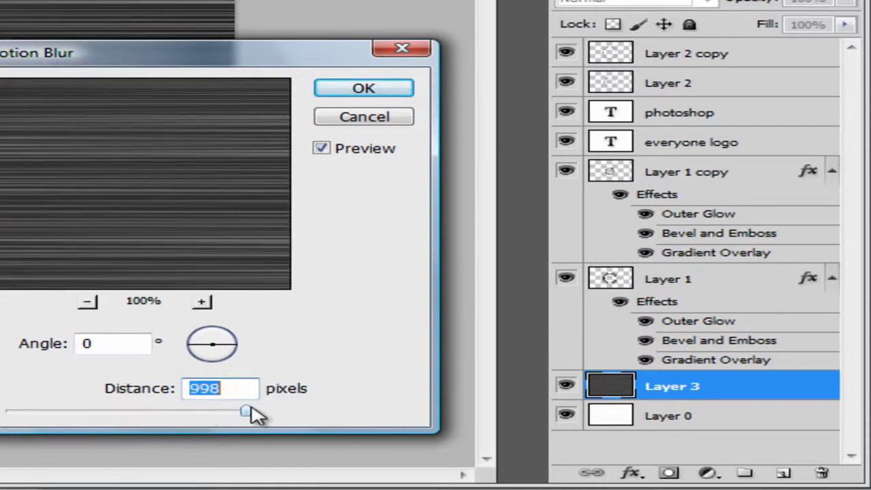
left_click(361, 88)
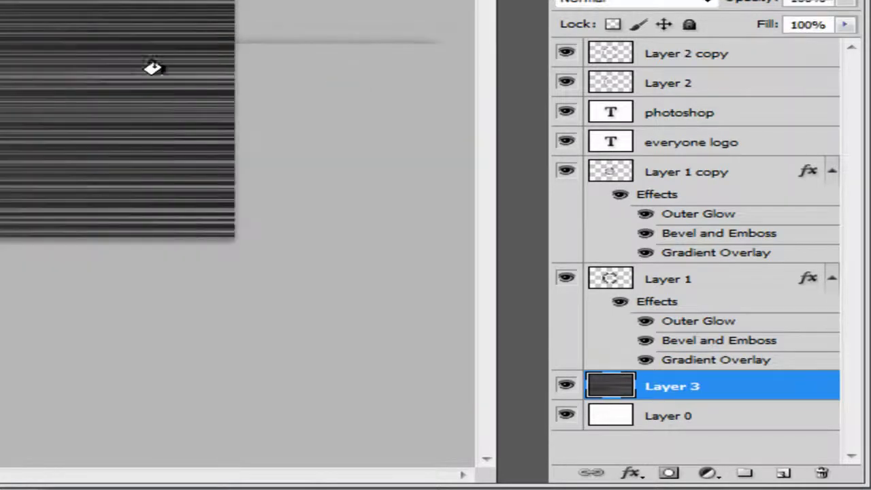